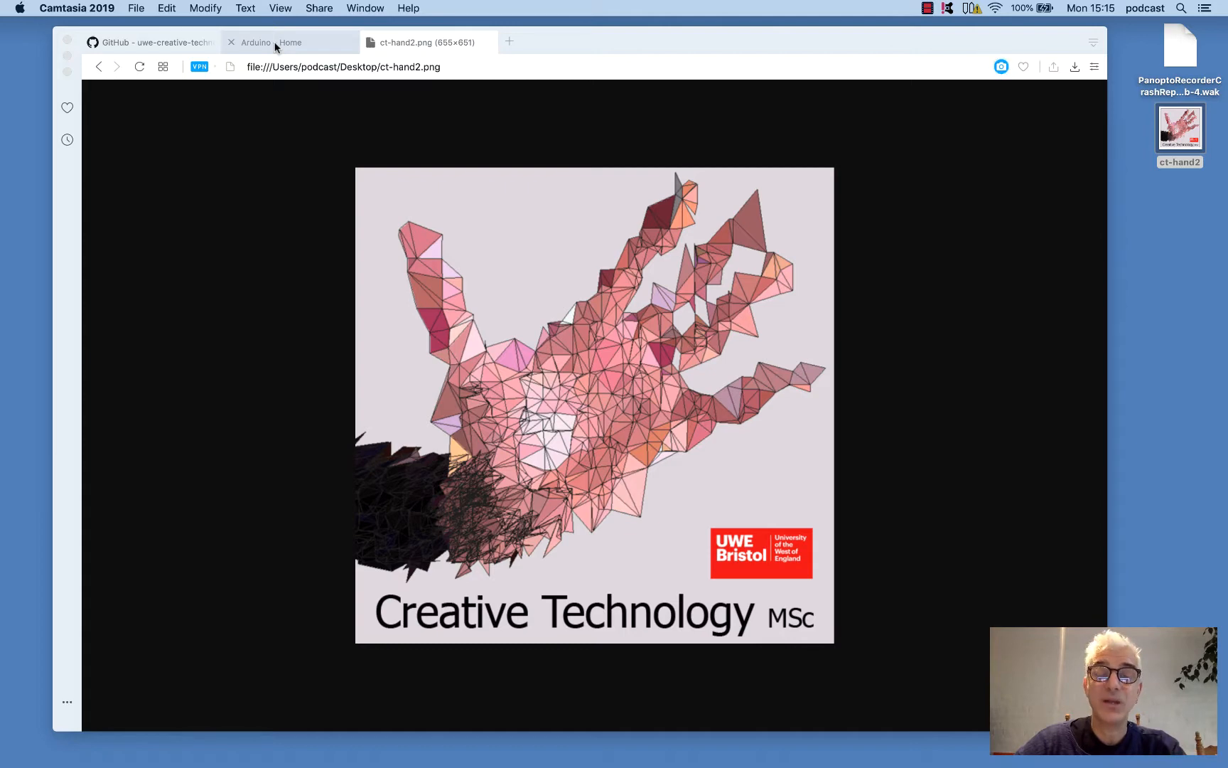
Switch to the Arduino home page and expand the What is Arduino? overview panel
{"action": "left_click", "coordinate": [276, 46]}
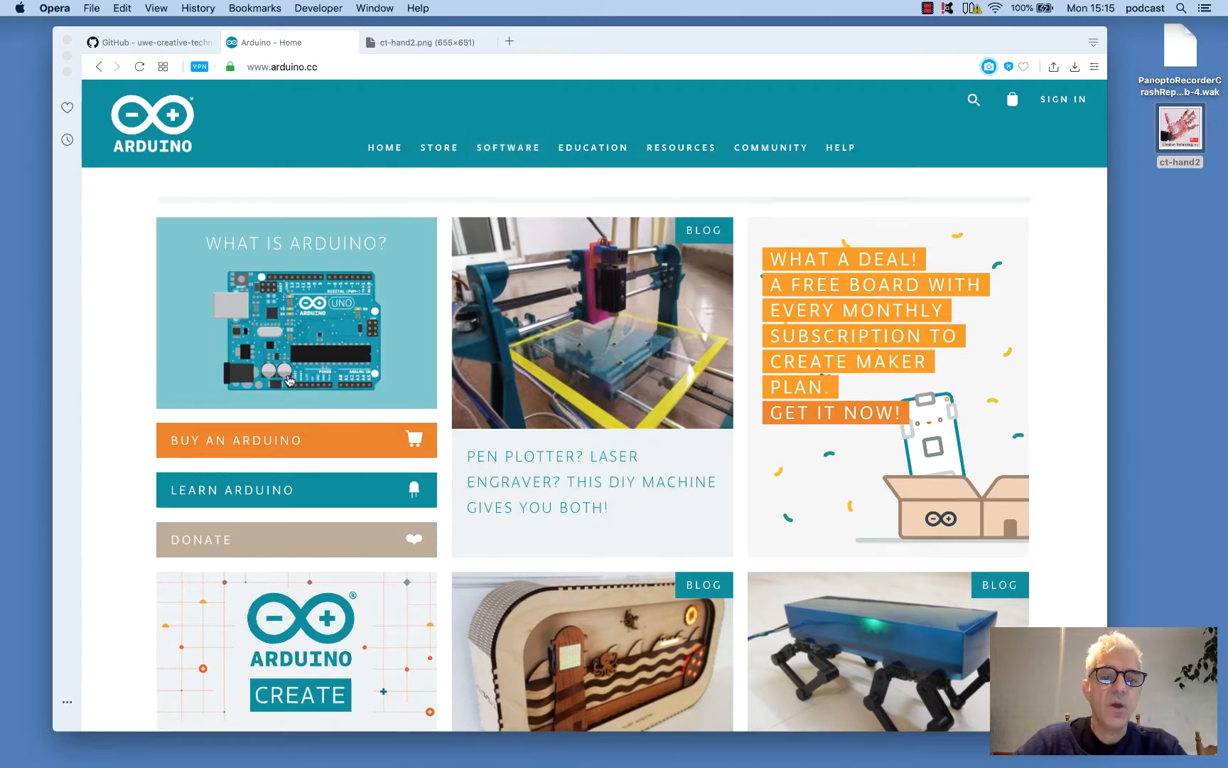
{"action": "left_click", "coordinate": [289, 380]}
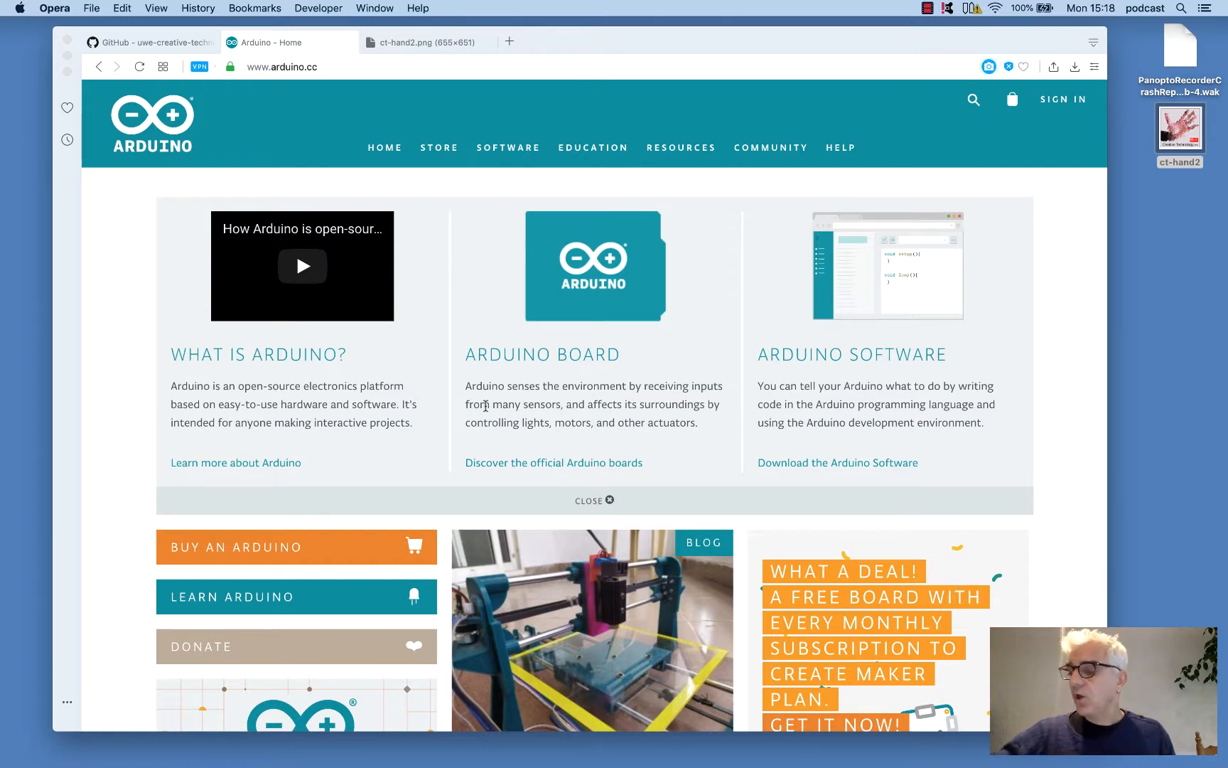
Show the CT_toolkit_sessions GitHub page zoomed in, then bring up the app switcher
{"action": "left_click", "coordinate": [156, 42]}
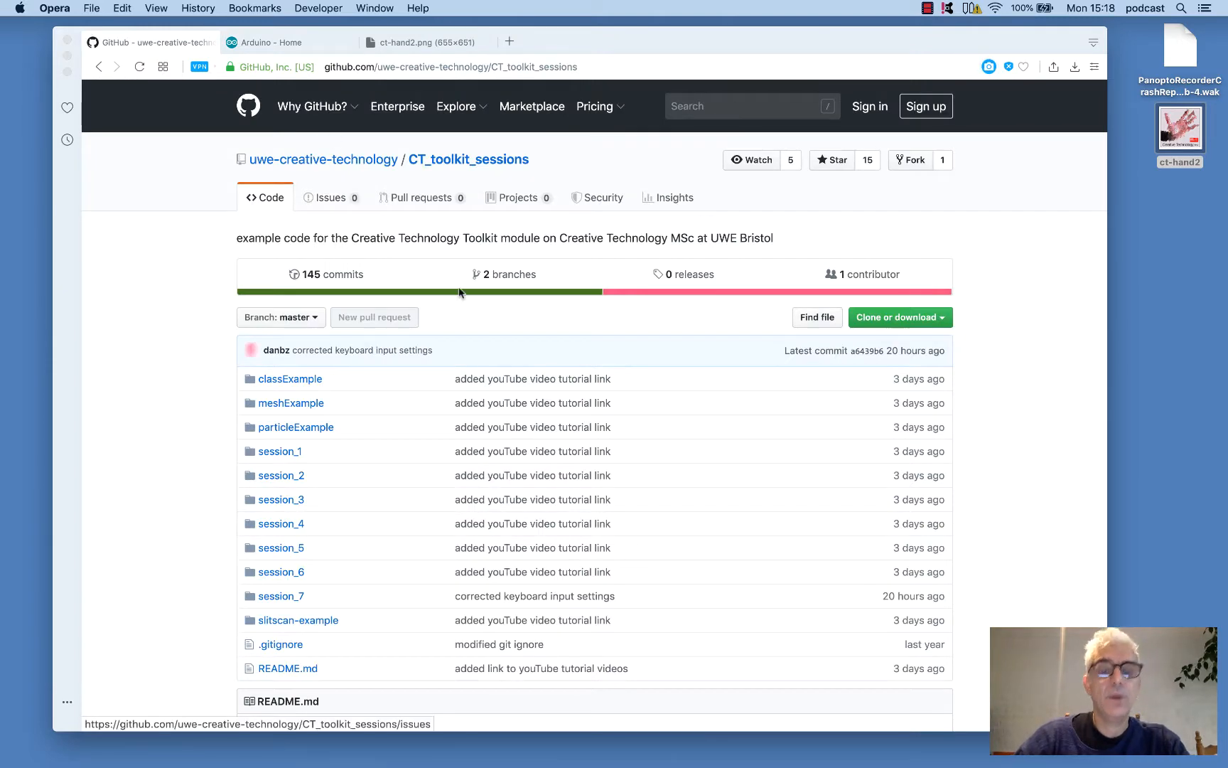
{"action": "key", "text": "super+plus"}
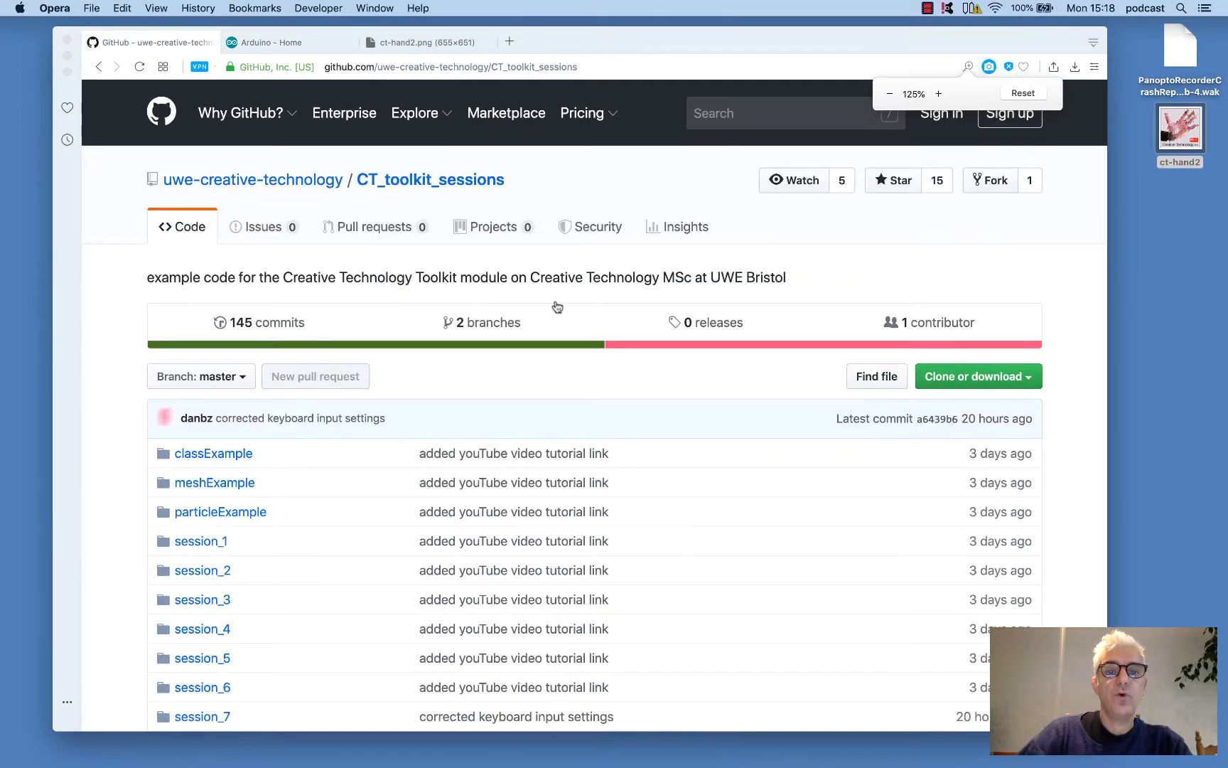
{"action": "scroll", "coordinate": [746, 551], "scroll_direction": "down", "scroll_amount": 3}
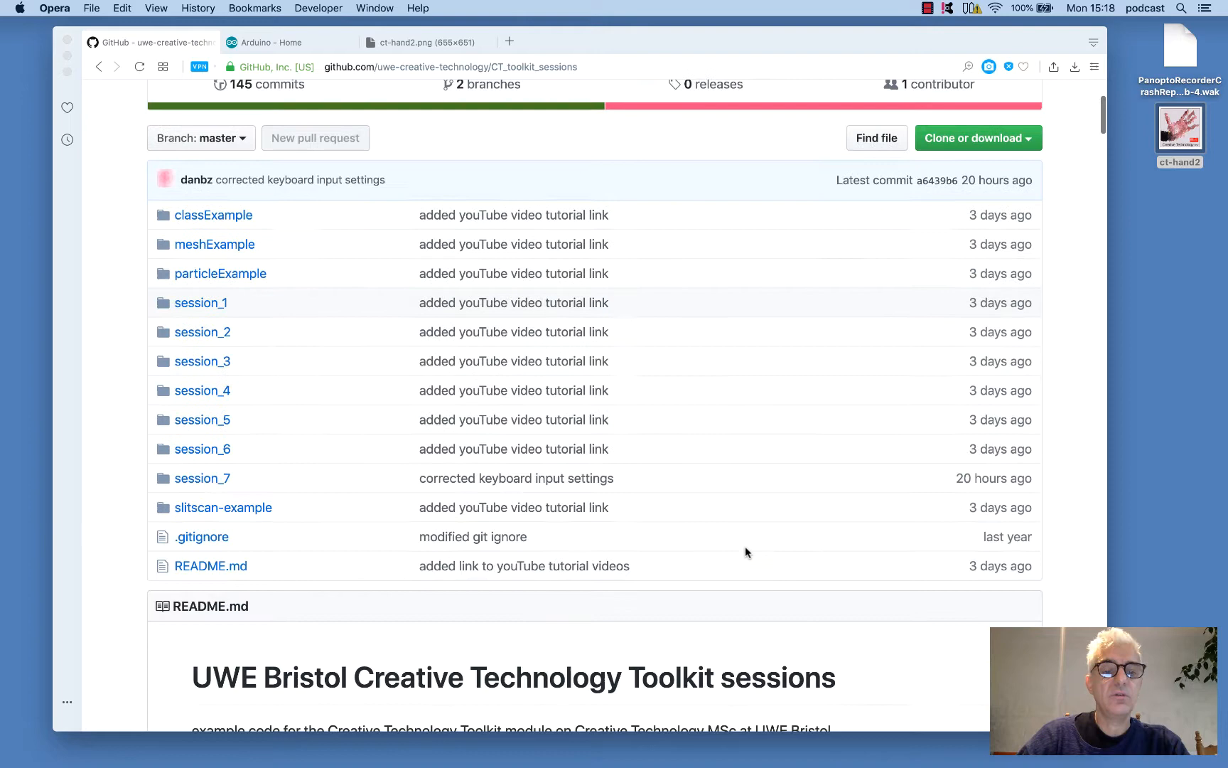
{"action": "scroll", "coordinate": [745, 547], "scroll_direction": "down", "scroll_amount": 1}
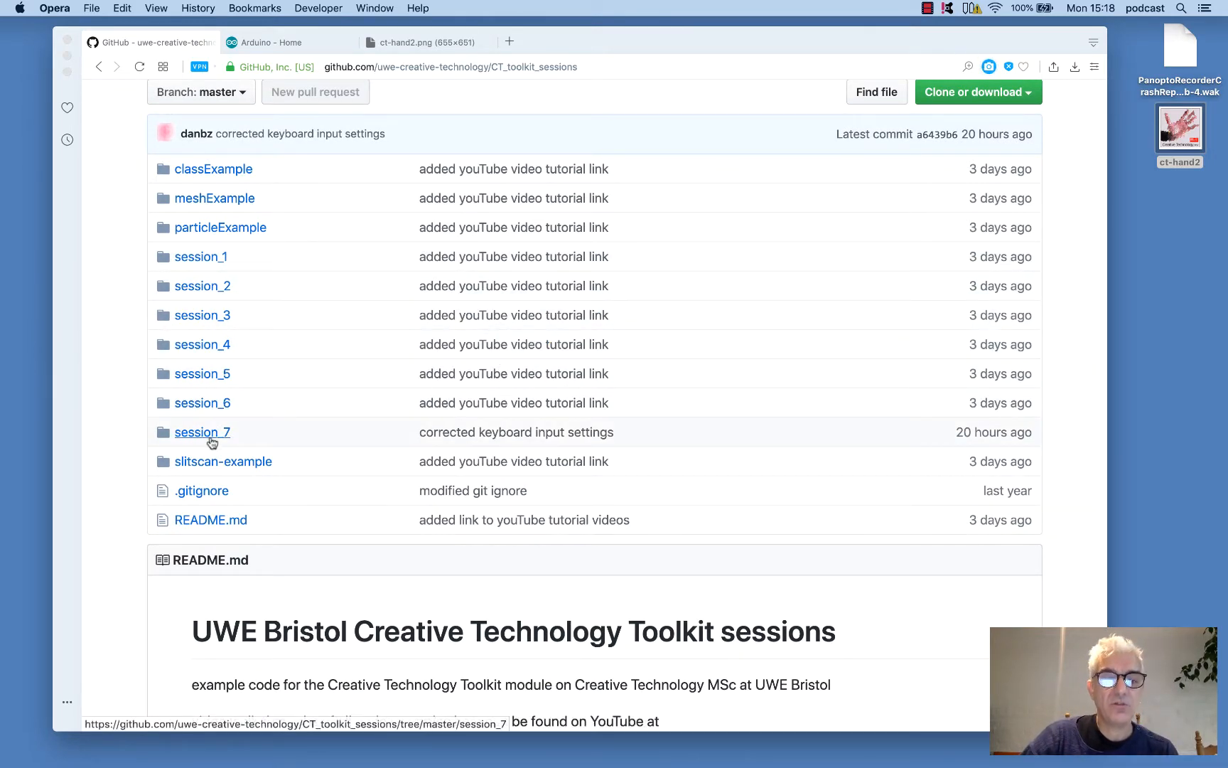
{"action": "scroll", "coordinate": [705, 354], "scroll_direction": "up", "scroll_amount": 3}
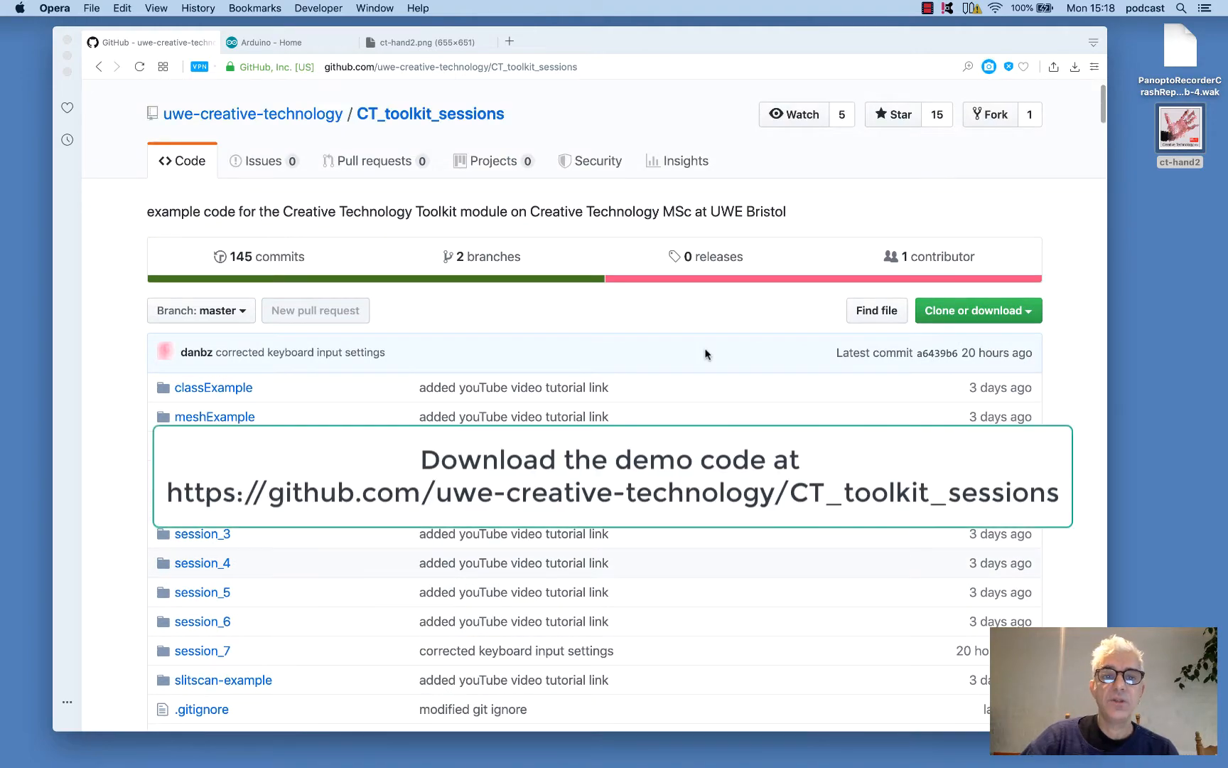
{"action": "scroll", "coordinate": [702, 335], "scroll_direction": "down", "scroll_amount": 3}
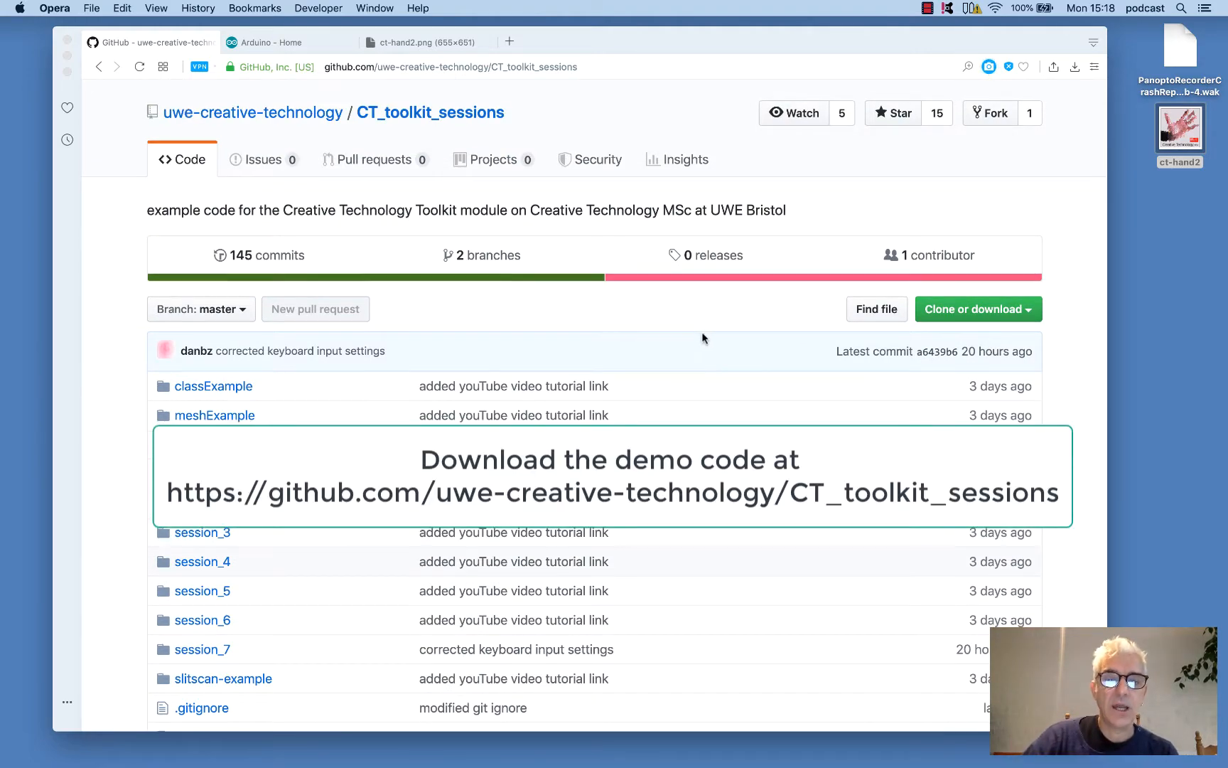
{"action": "scroll", "coordinate": [702, 336], "scroll_direction": "down", "scroll_amount": 2}
{"action": "scroll", "coordinate": [701, 331], "scroll_direction": "down", "scroll_amount": 5}
{"action": "scroll", "coordinate": [701, 330], "scroll_direction": "down", "scroll_amount": 5}
{"action": "scroll", "coordinate": [702, 331], "scroll_direction": "down", "scroll_amount": 5}
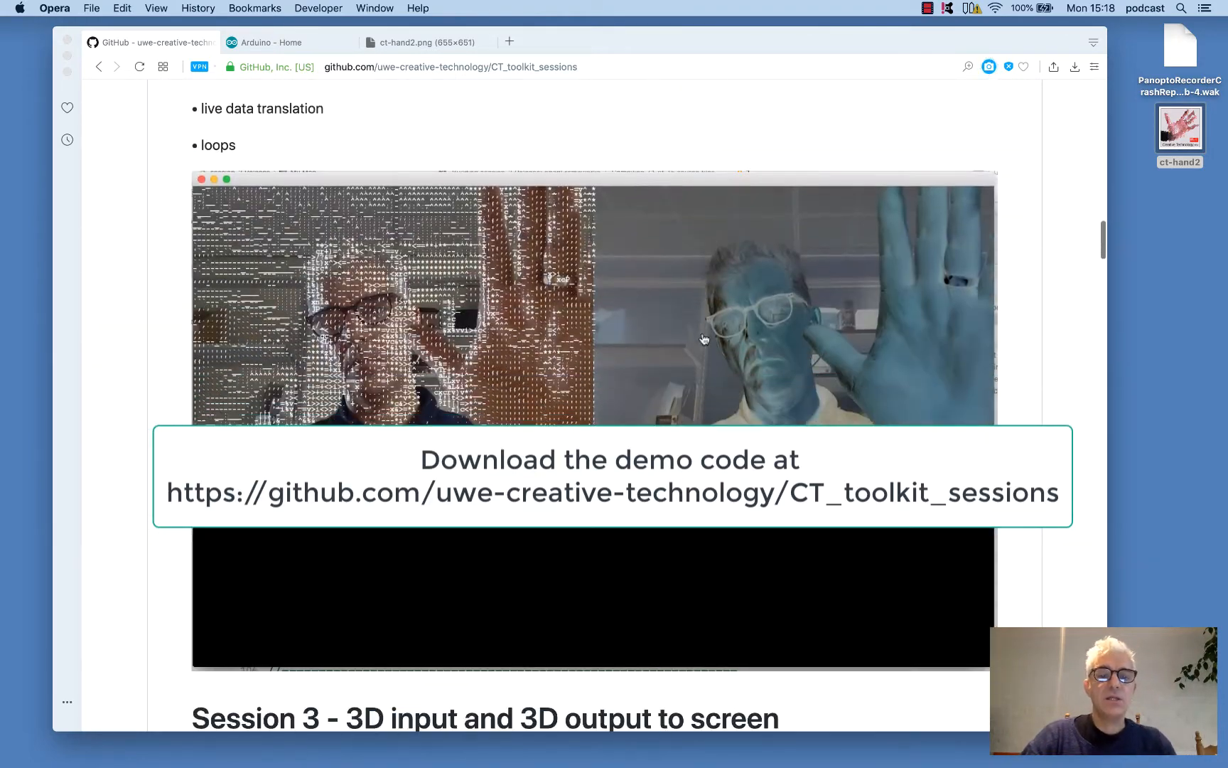
{"action": "scroll", "coordinate": [702, 331], "scroll_direction": "down", "scroll_amount": 4}
{"action": "key", "text": "super+Tab"}
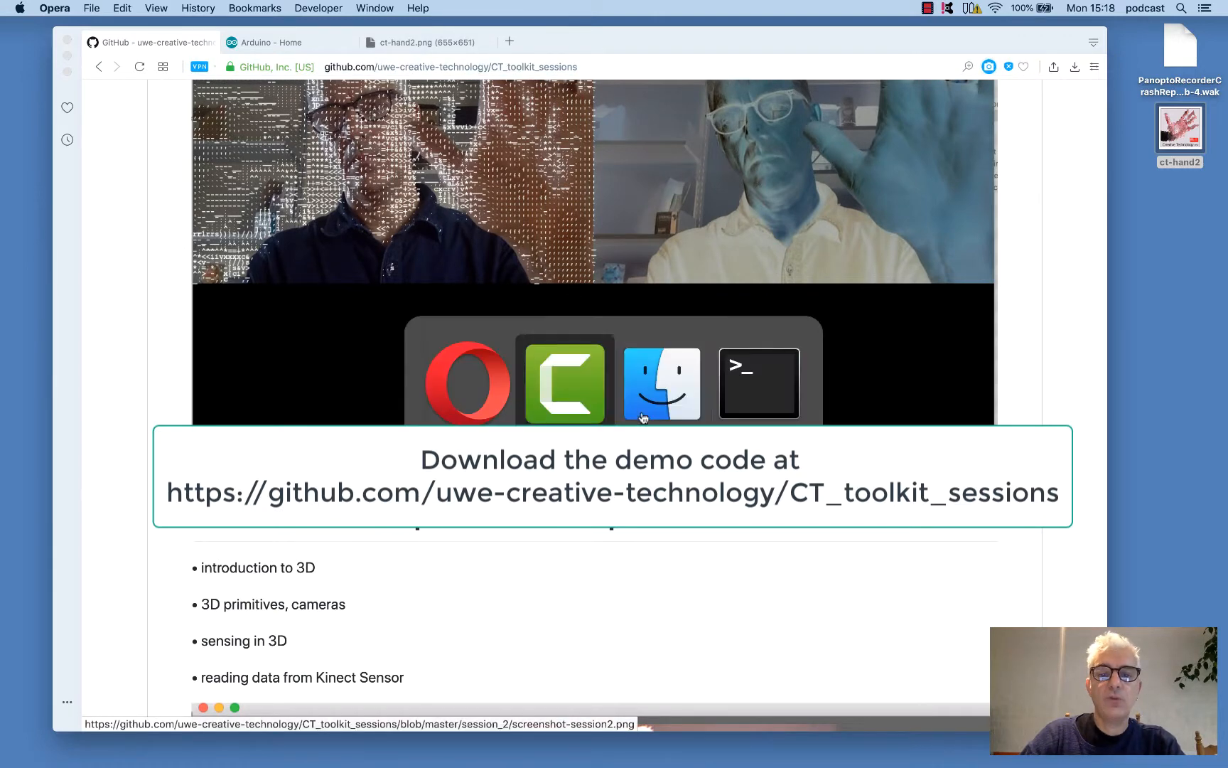
Bring Finder forward and navigate apps > myApps > CT_toolkit_sessions into the session_7 folder
{"action": "left_click", "coordinate": [644, 396]}
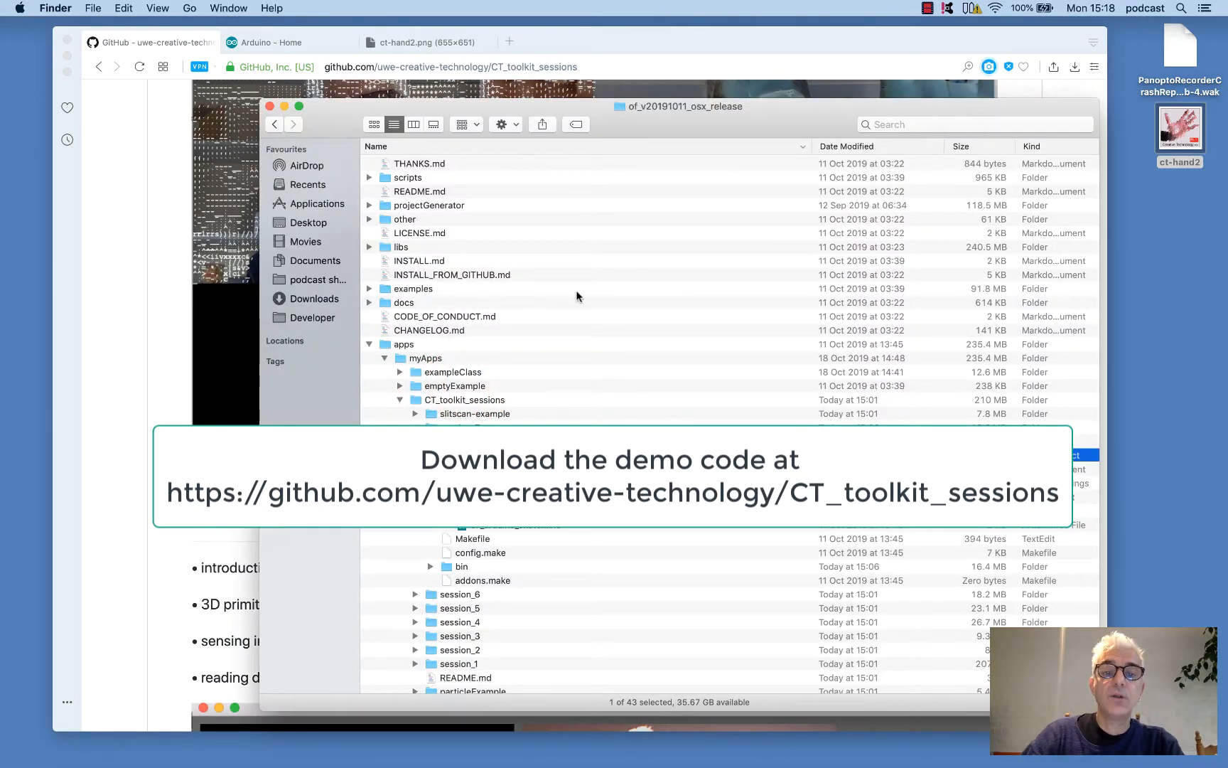
{"action": "left_click_drag", "start_coordinate": [618, 117], "coordinate": [587, 39]}
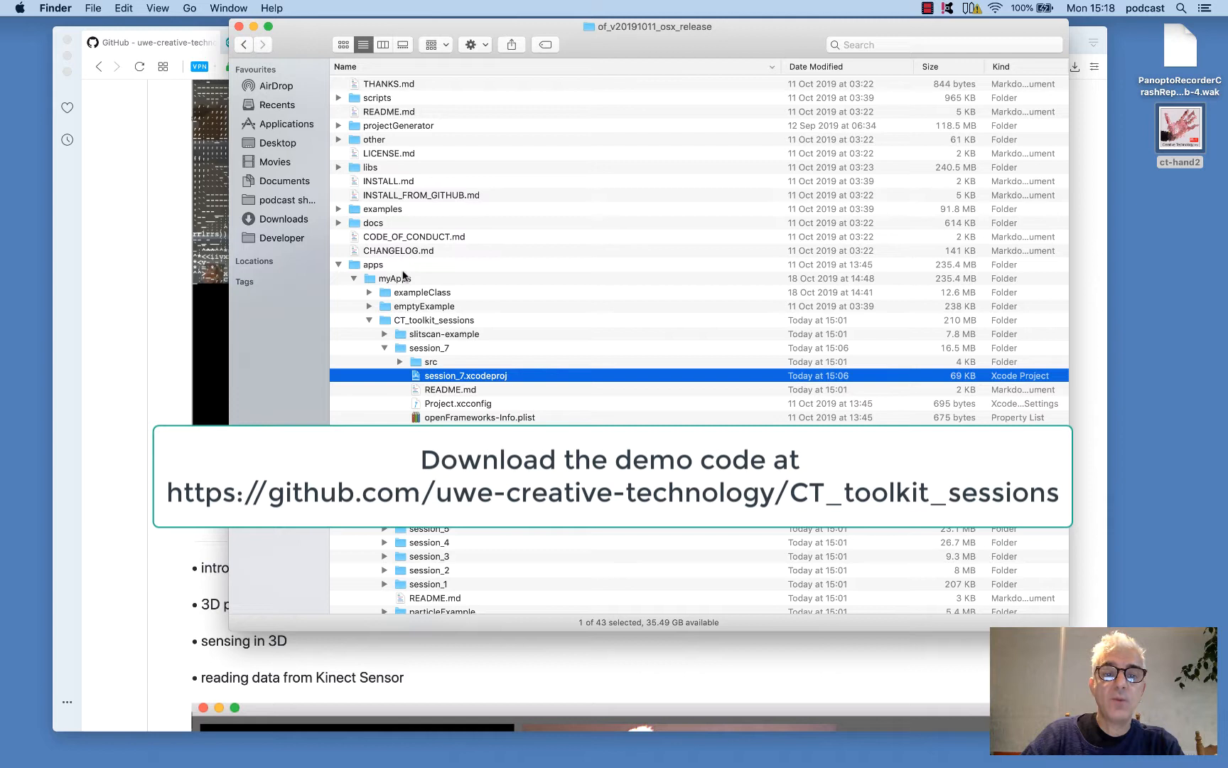
{"action": "left_click", "coordinate": [377, 267]}
{"action": "left_click", "coordinate": [393, 279]}
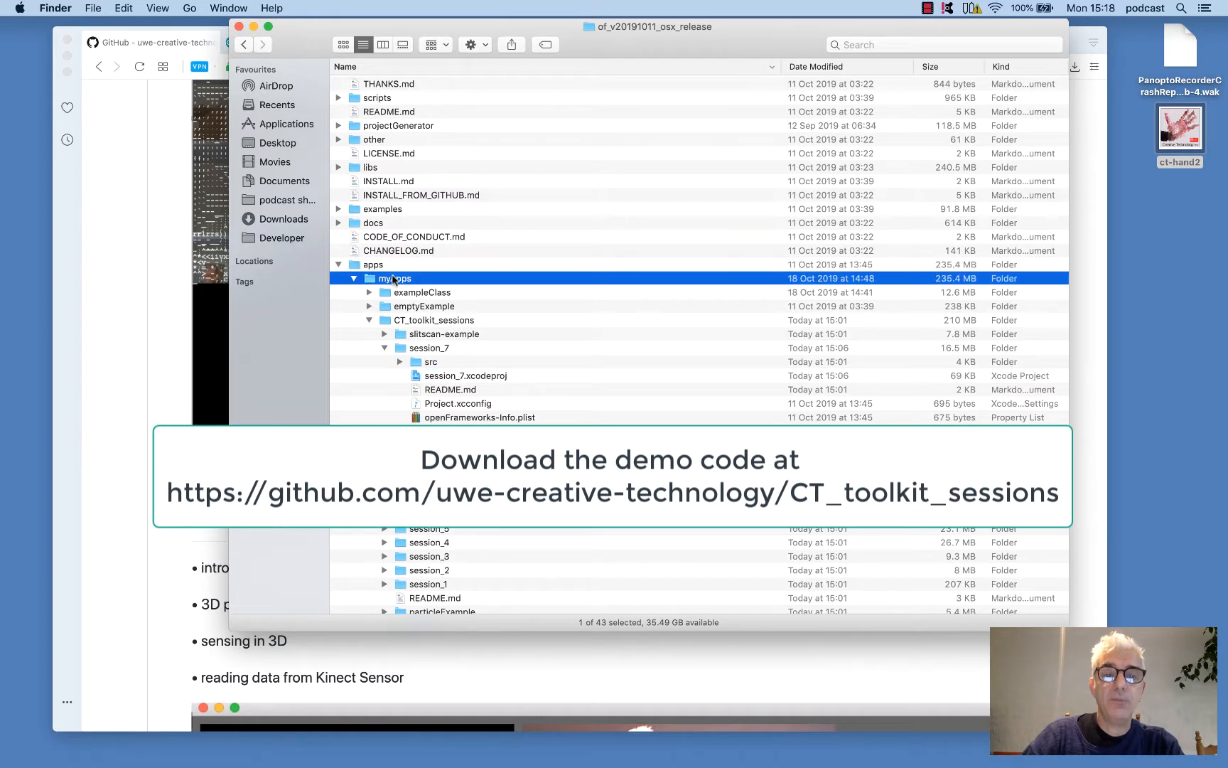
{"action": "left_click", "coordinate": [423, 320]}
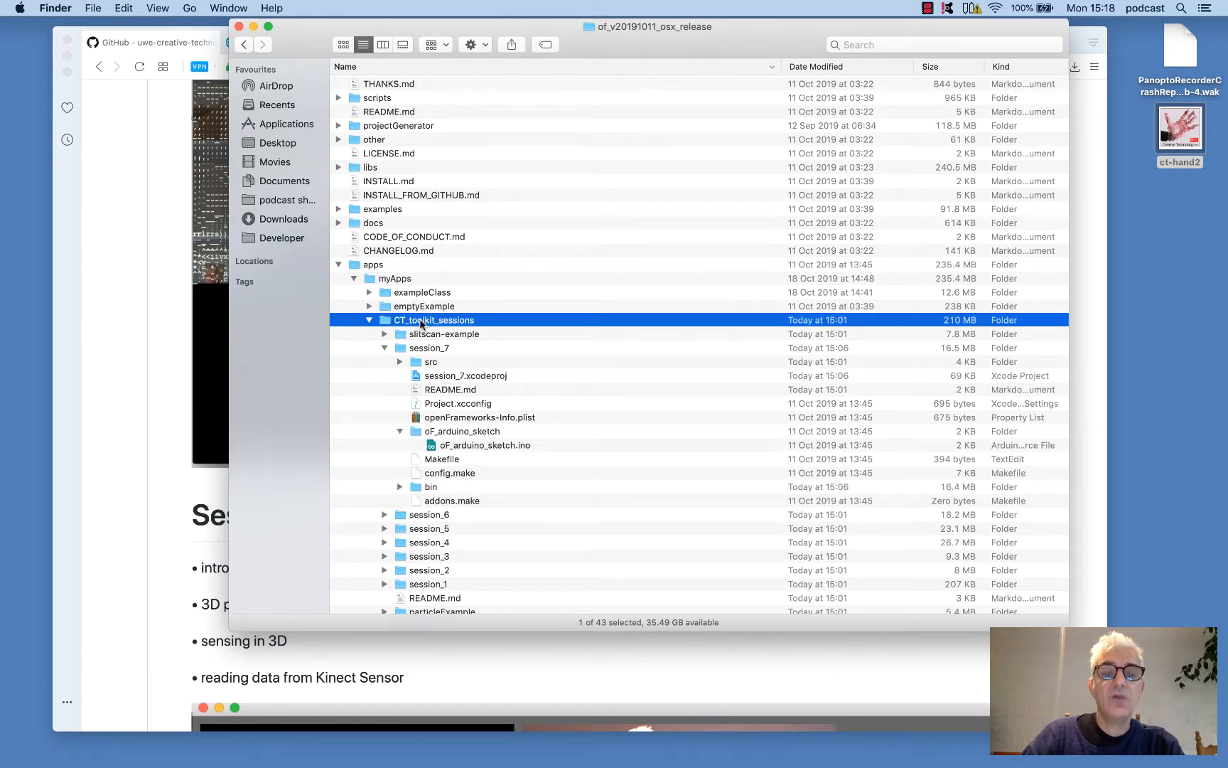
{"action": "left_click", "coordinate": [422, 348]}
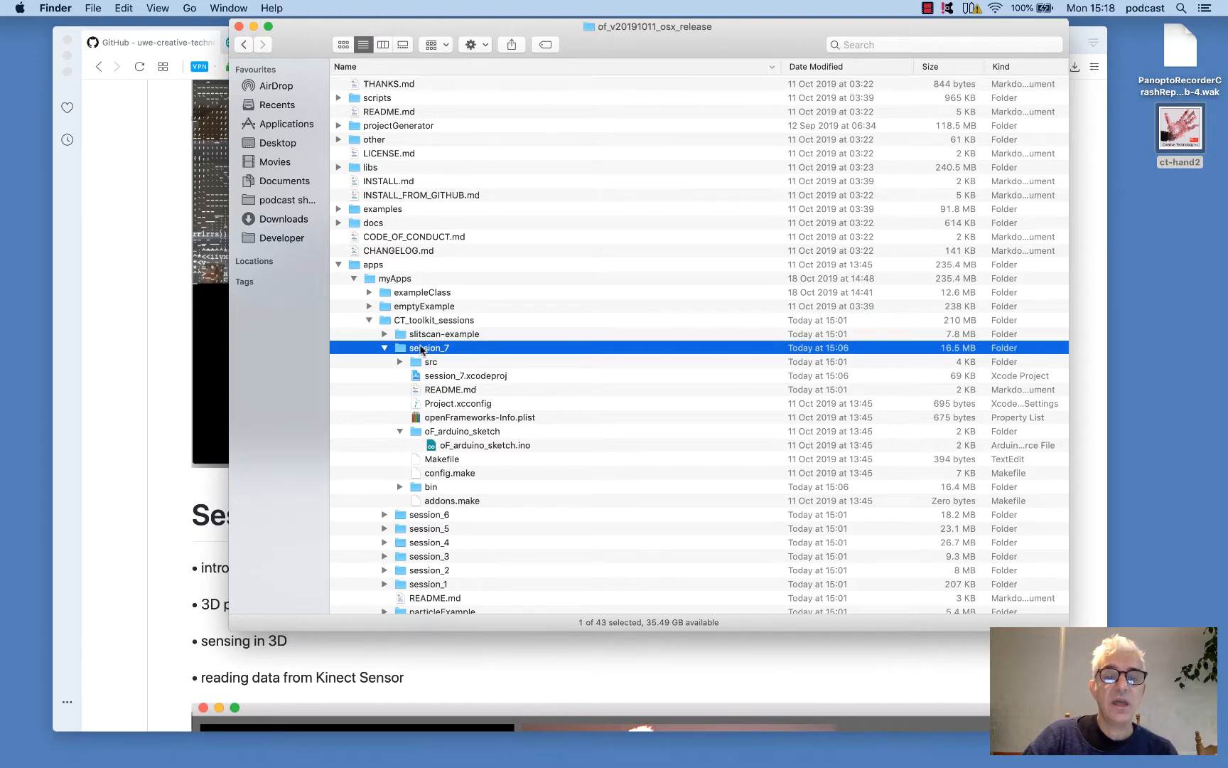
{"action": "double_click", "coordinate": [422, 349]}
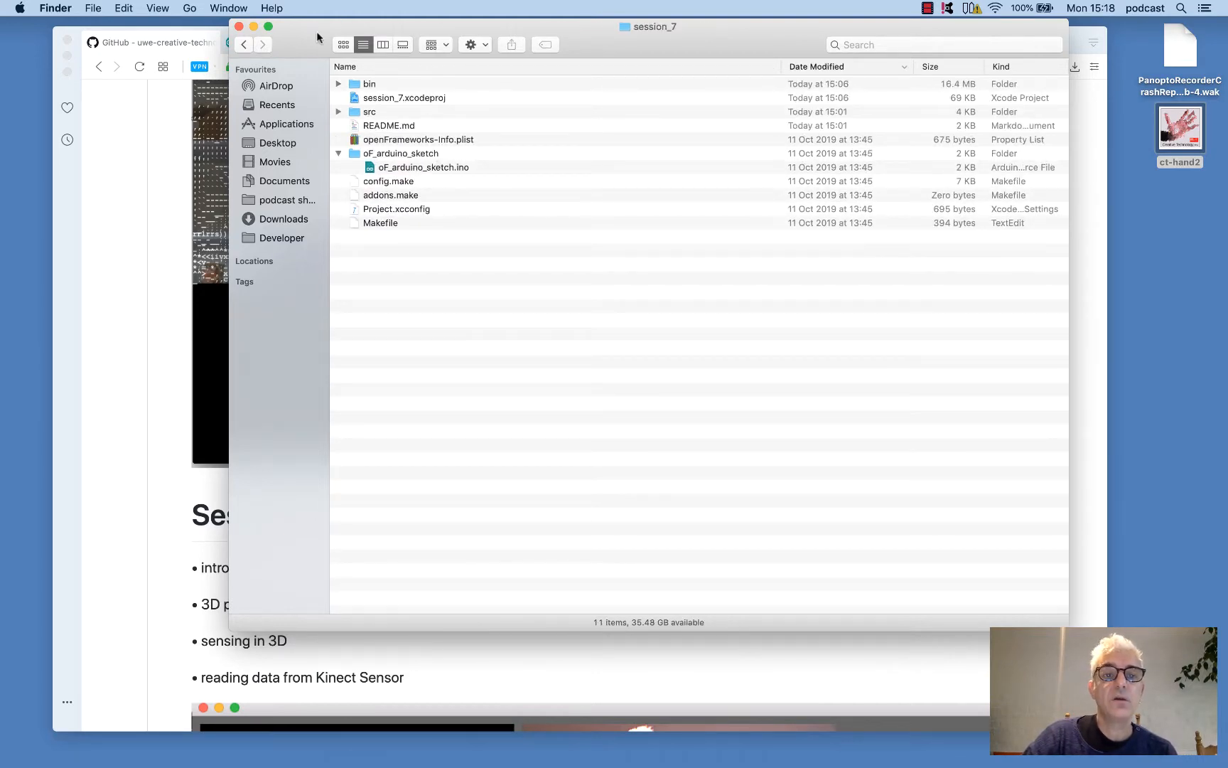
{"action": "left_click_drag", "start_coordinate": [342, 29], "coordinate": [322, 74]}
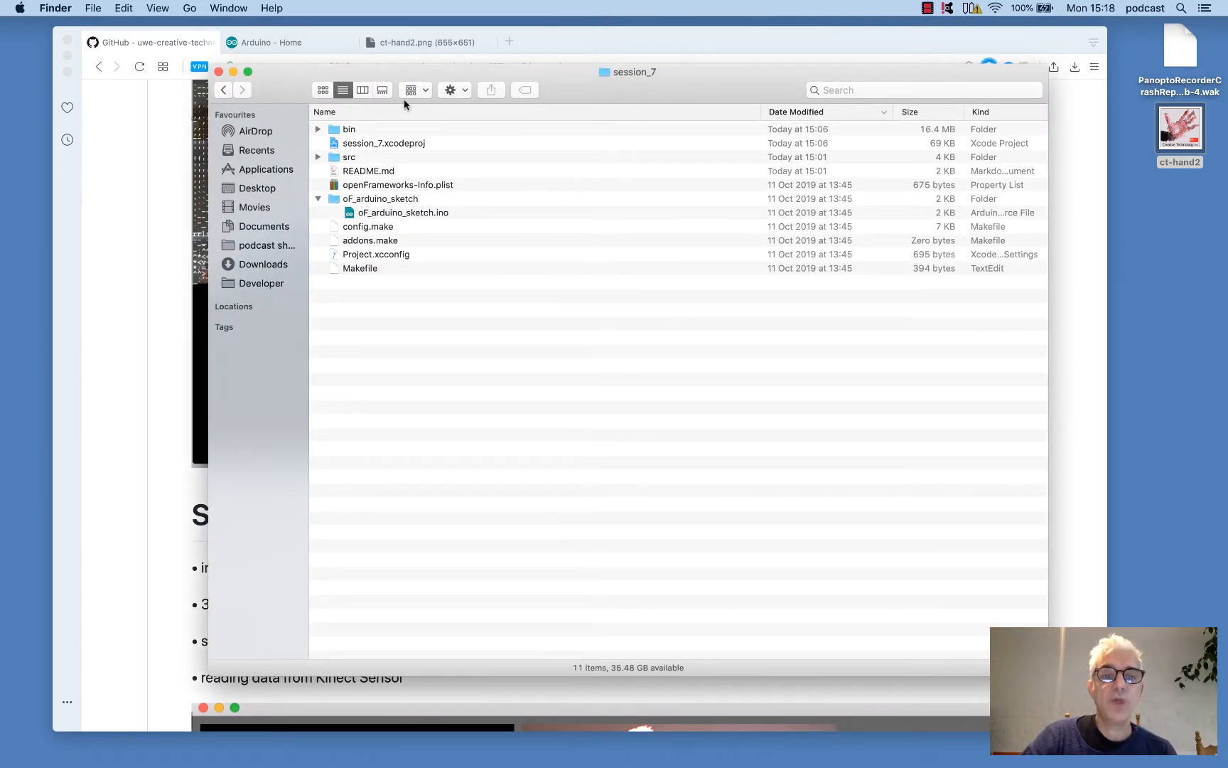
Expand the oF_arduino_sketch folder and select oF_arduino_sketch.ino
{"action": "left_click", "coordinate": [319, 199]}
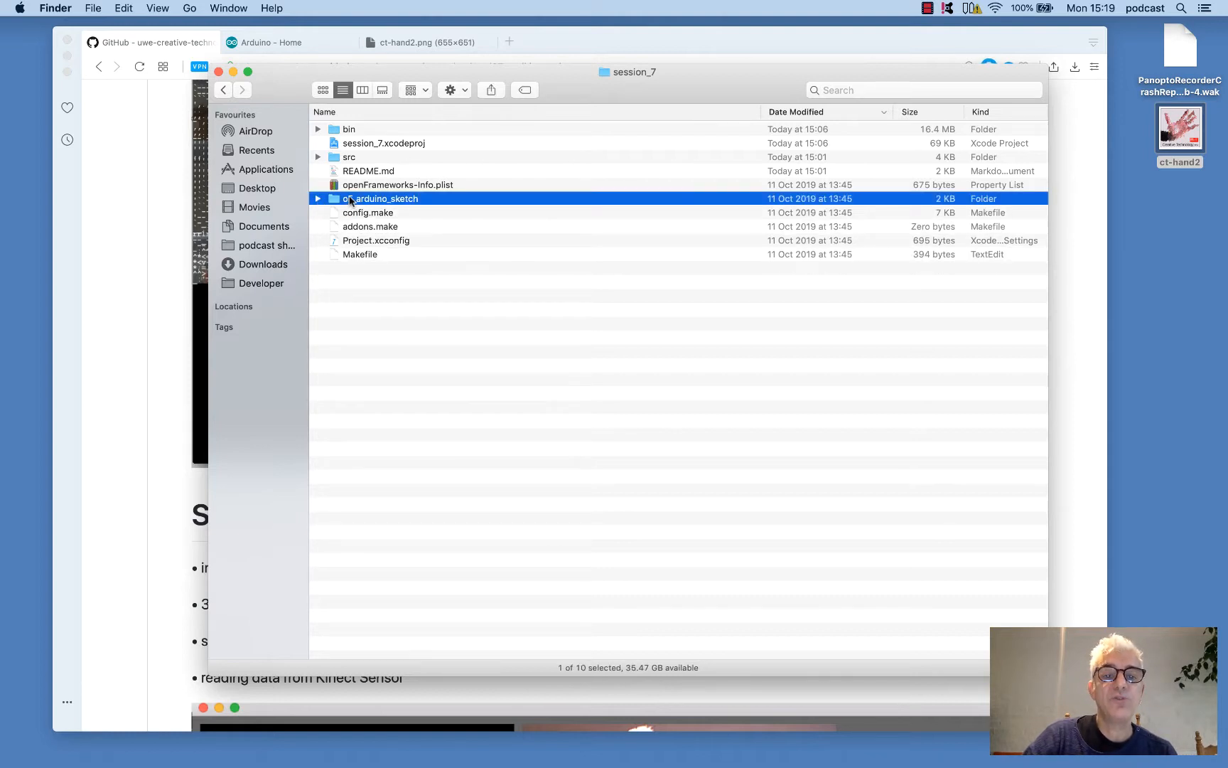
{"action": "left_click", "coordinate": [317, 198]}
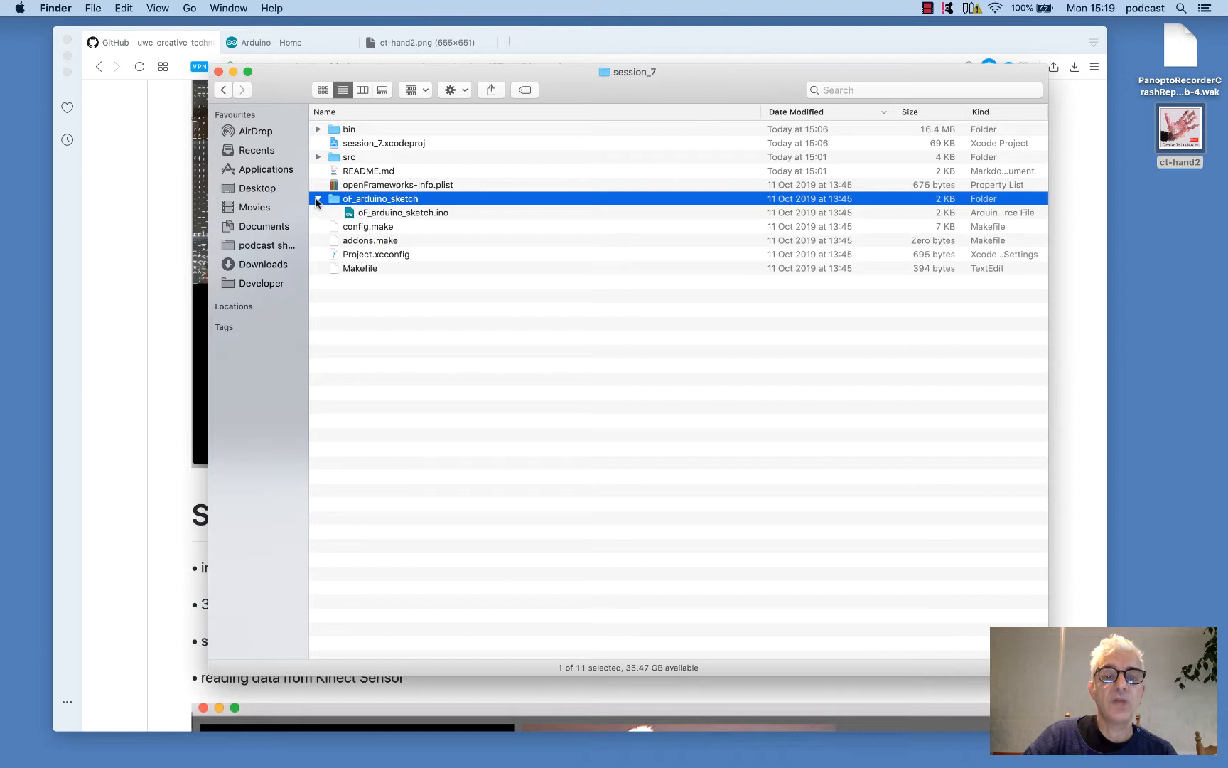
{"action": "left_click", "coordinate": [357, 213]}
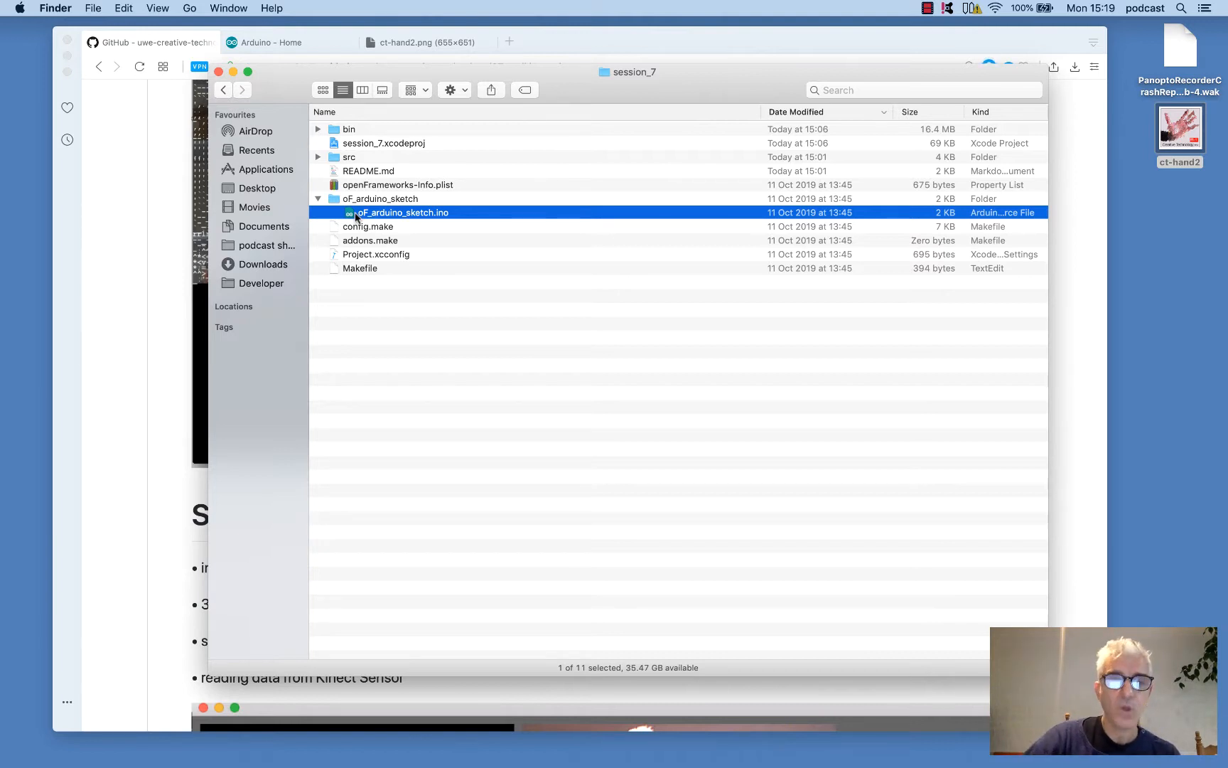
Open the sketch in the Arduino IDE and position and widen the editor window
{"action": "double_click", "coordinate": [355, 213]}
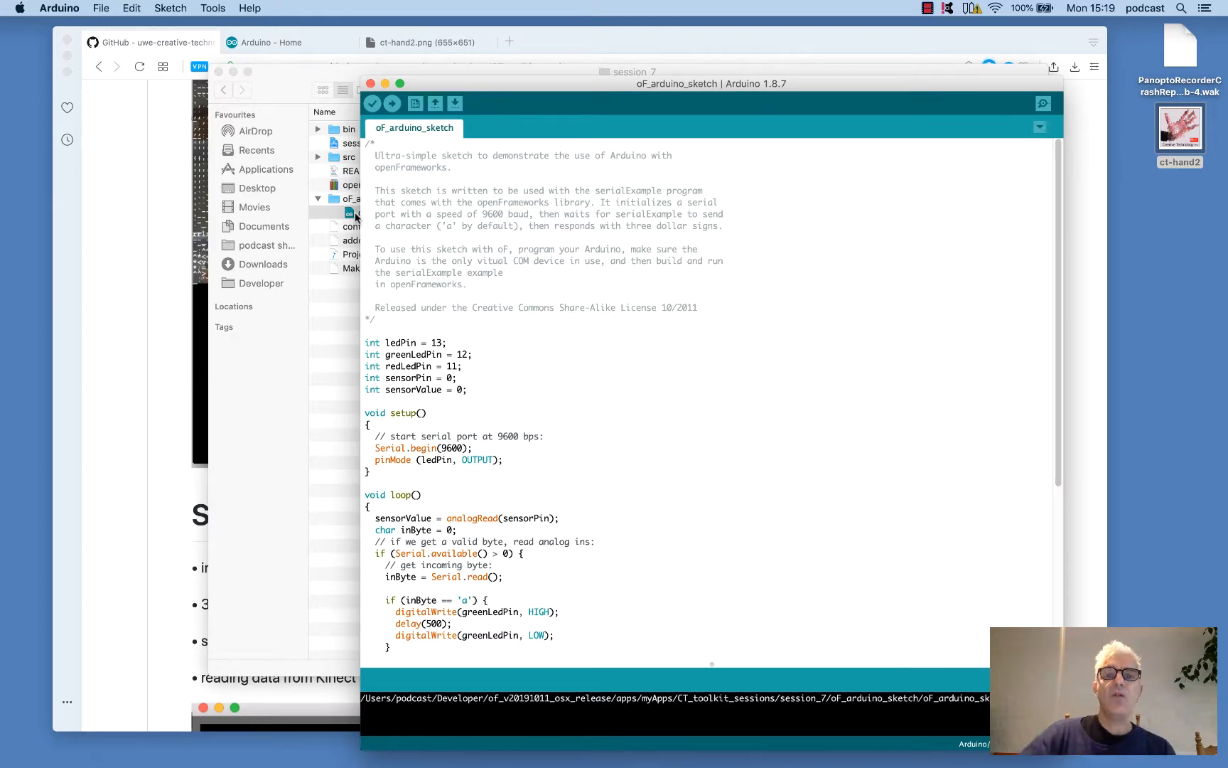
{"action": "left_click_drag", "start_coordinate": [491, 86], "coordinate": [359, 50]}
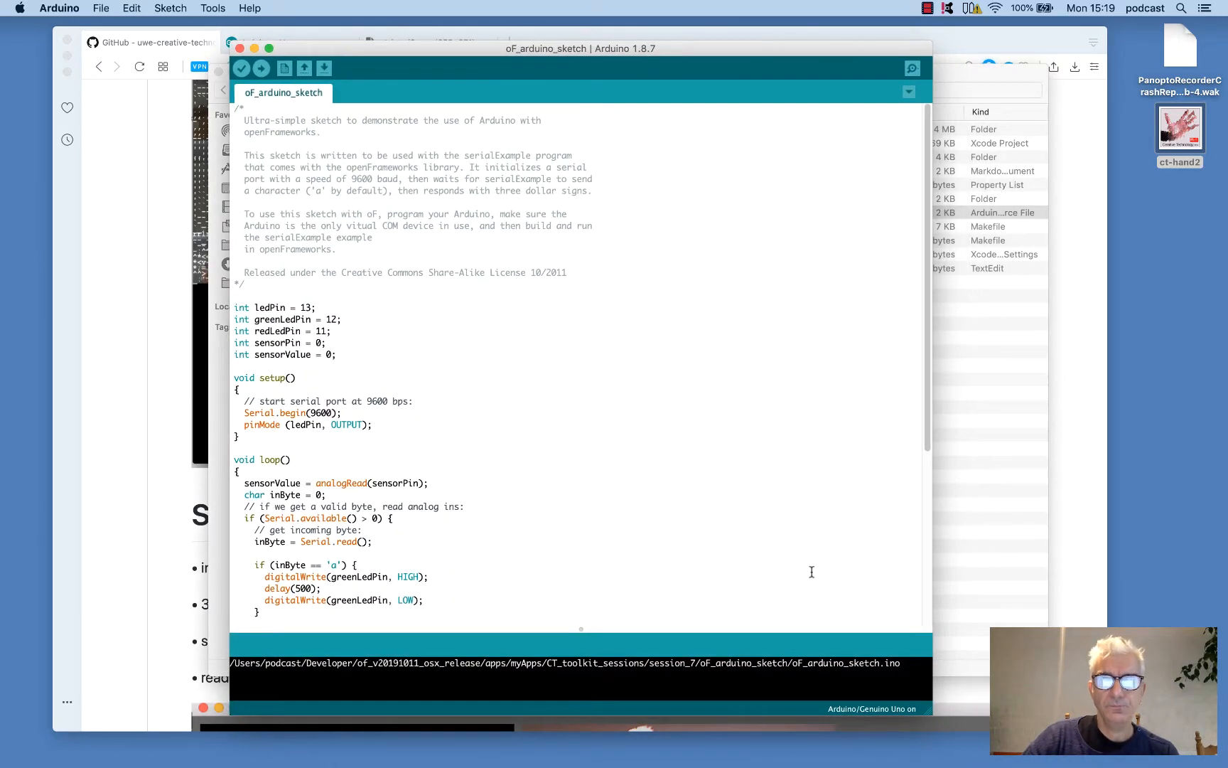
{"action": "left_click_drag", "start_coordinate": [930, 654], "coordinate": [1016, 654]}
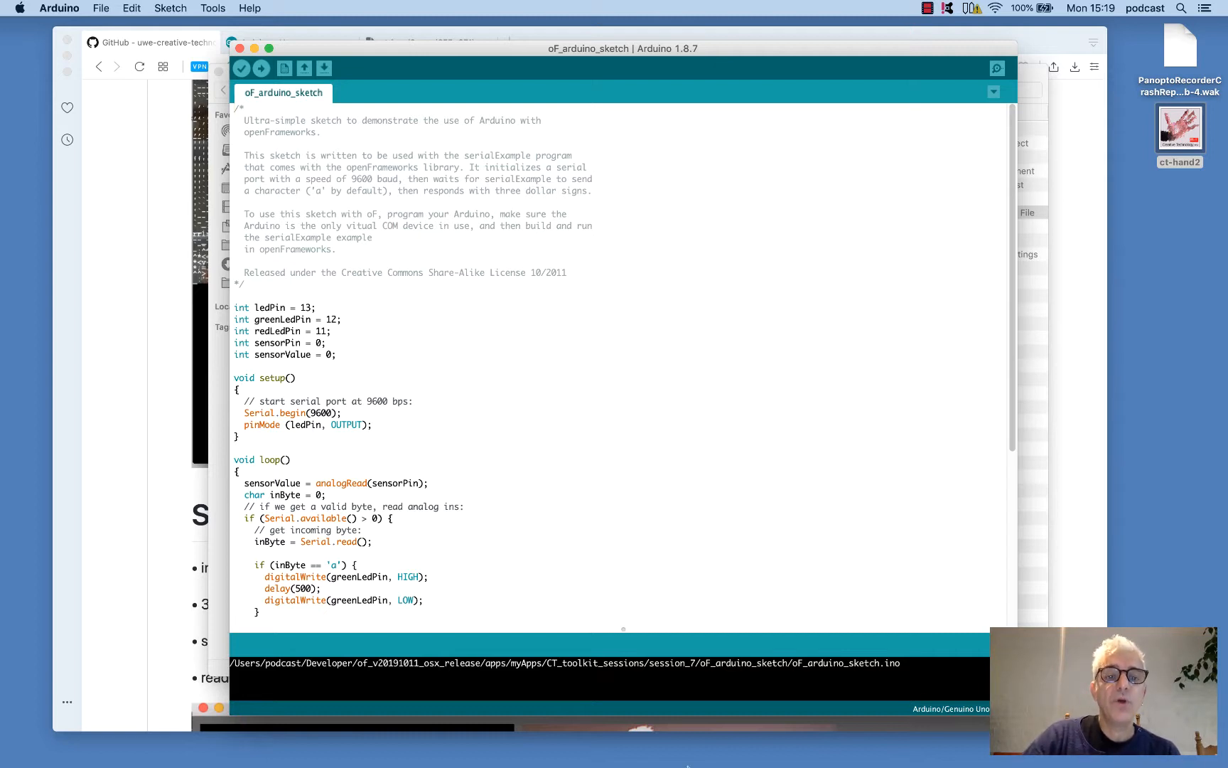
{"action": "scroll", "coordinate": [527, 406], "scroll_direction": "down", "scroll_amount": 5}
{"action": "scroll", "coordinate": [527, 406], "scroll_direction": "down", "scroll_amount": 3}
{"action": "scroll", "coordinate": [528, 407], "scroll_direction": "up", "scroll_amount": 5}
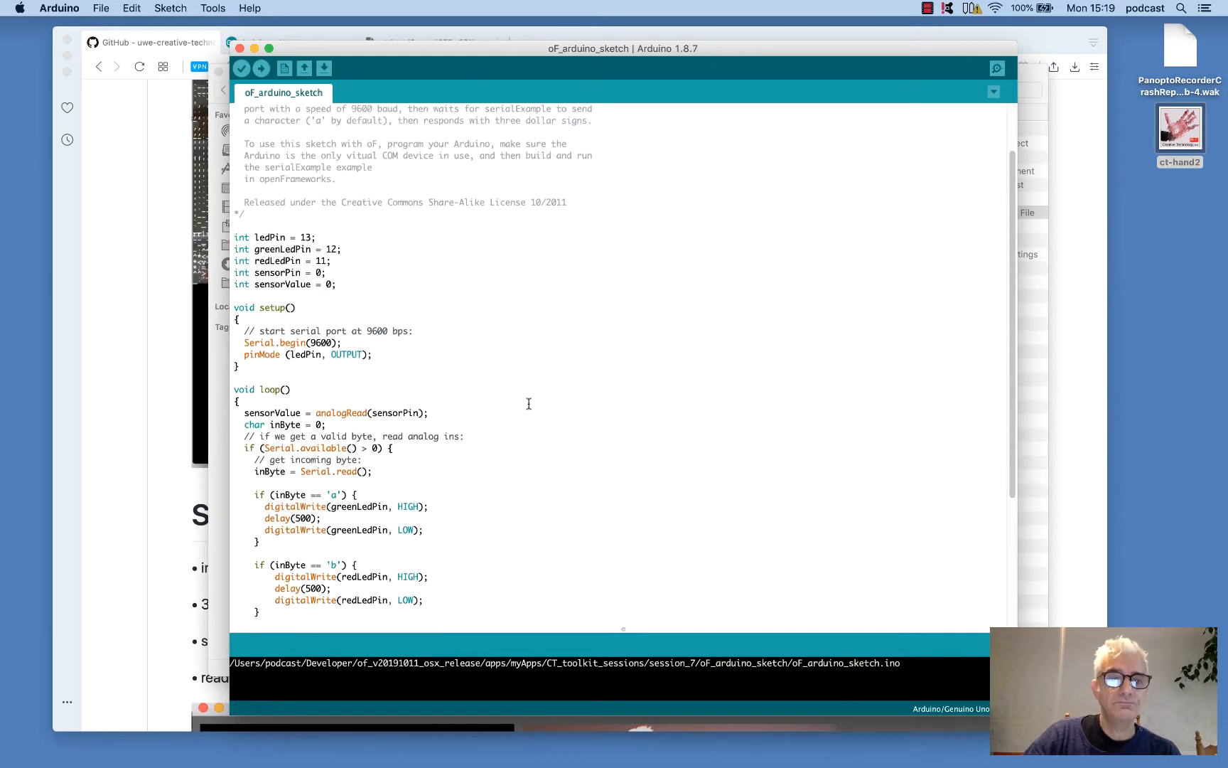
{"action": "mouse_move", "coordinate": [234, 237]}
{"action": "left_mouse_down"}
{"action": "mouse_move", "coordinate": [328, 272]}
{"action": "mouse_move", "coordinate": [252, 237]}
{"action": "left_mouse_up"}
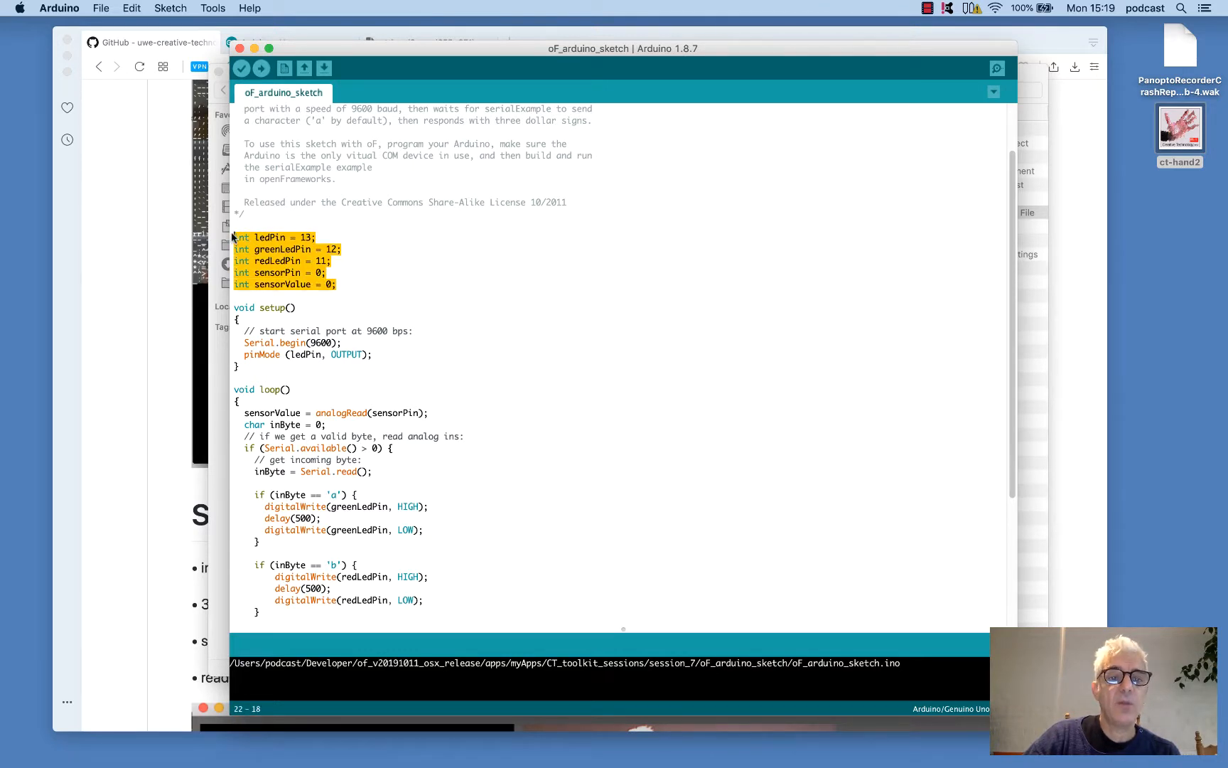
Point out the ledPin, greenLedPin and redLedPin pin variable declarations
{"action": "left_click", "coordinate": [408, 237]}
{"action": "double_click", "coordinate": [271, 237]}
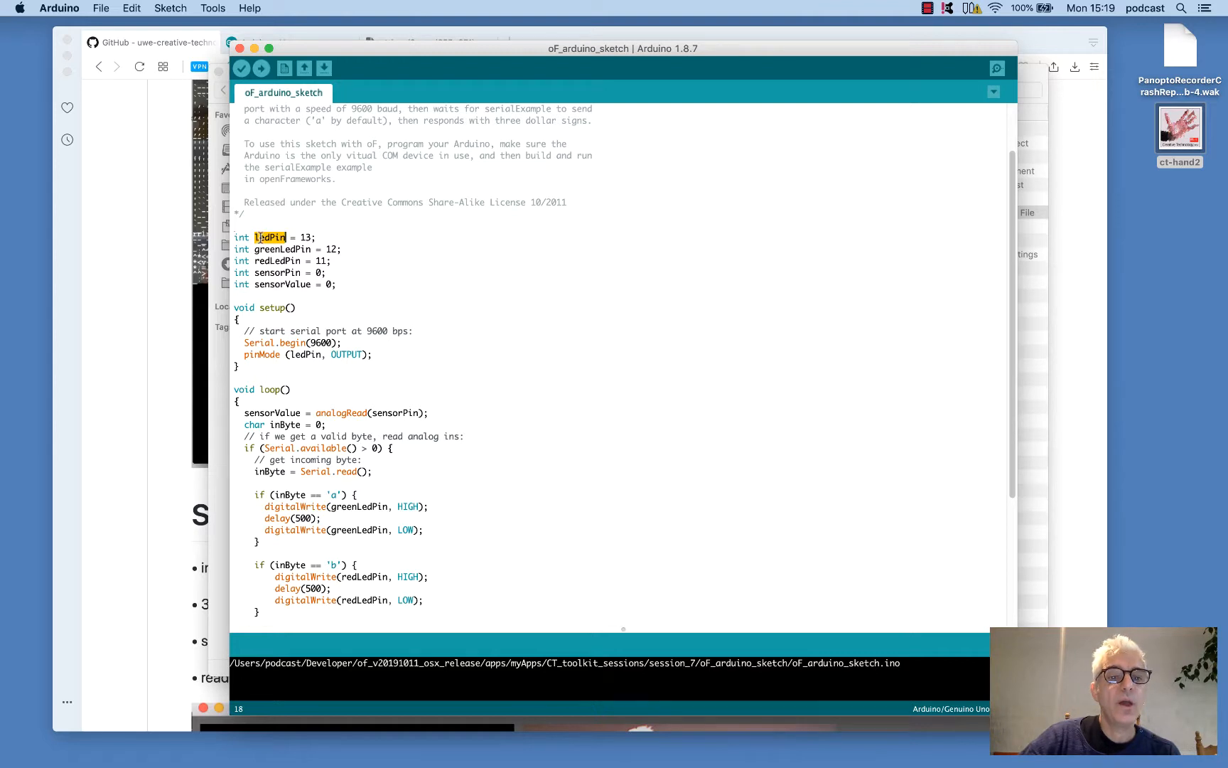
{"action": "double_click", "coordinate": [265, 249]}
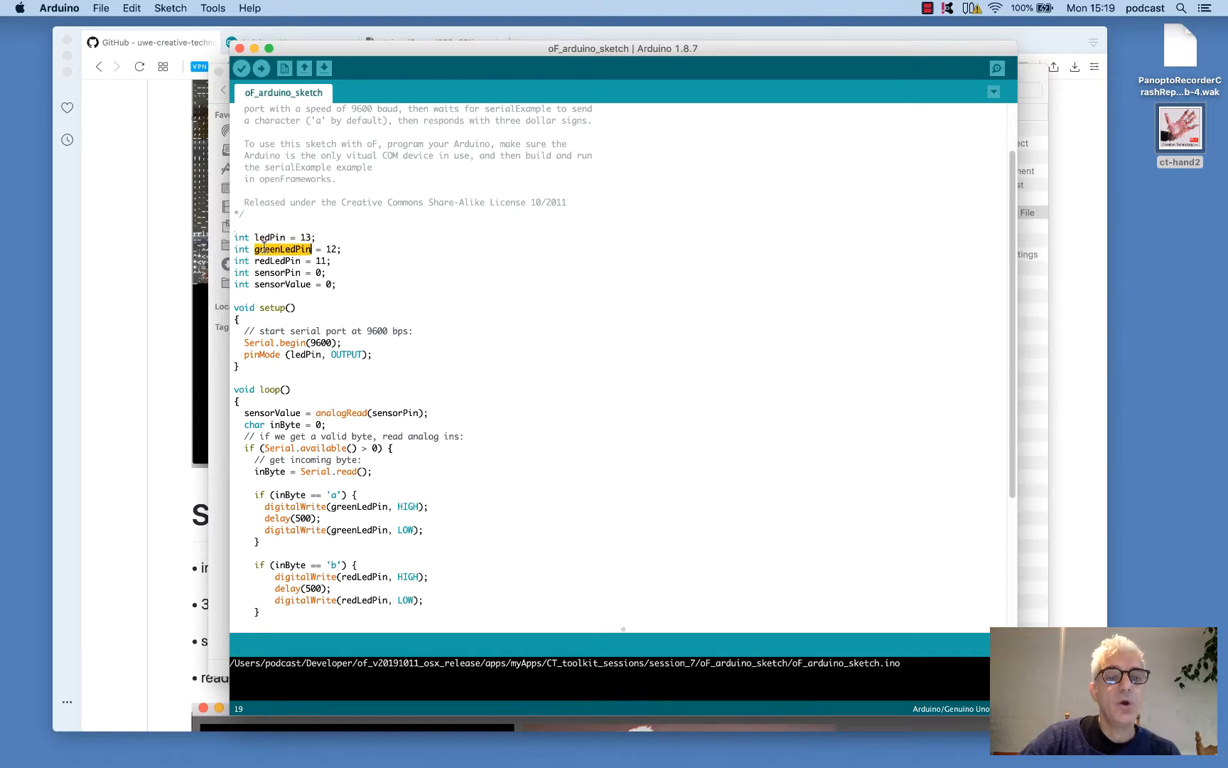
{"action": "double_click", "coordinate": [272, 261]}
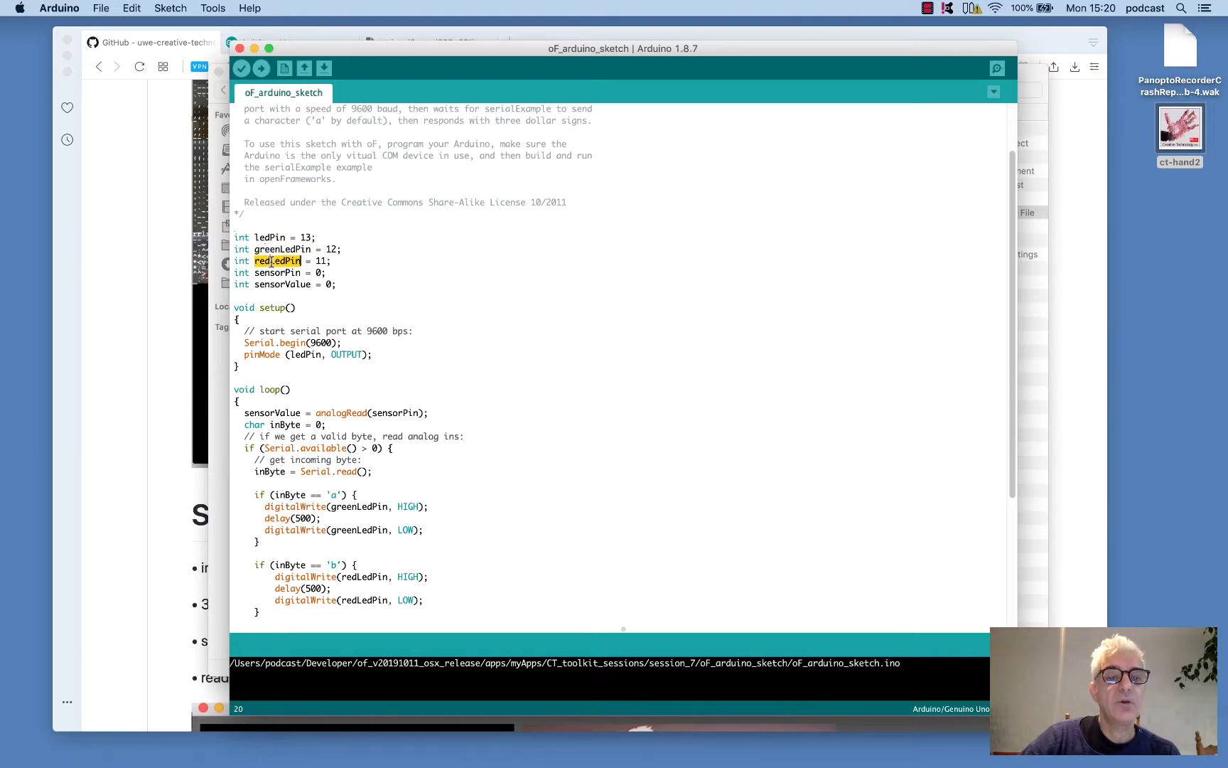
{"action": "left_click", "coordinate": [322, 259]}
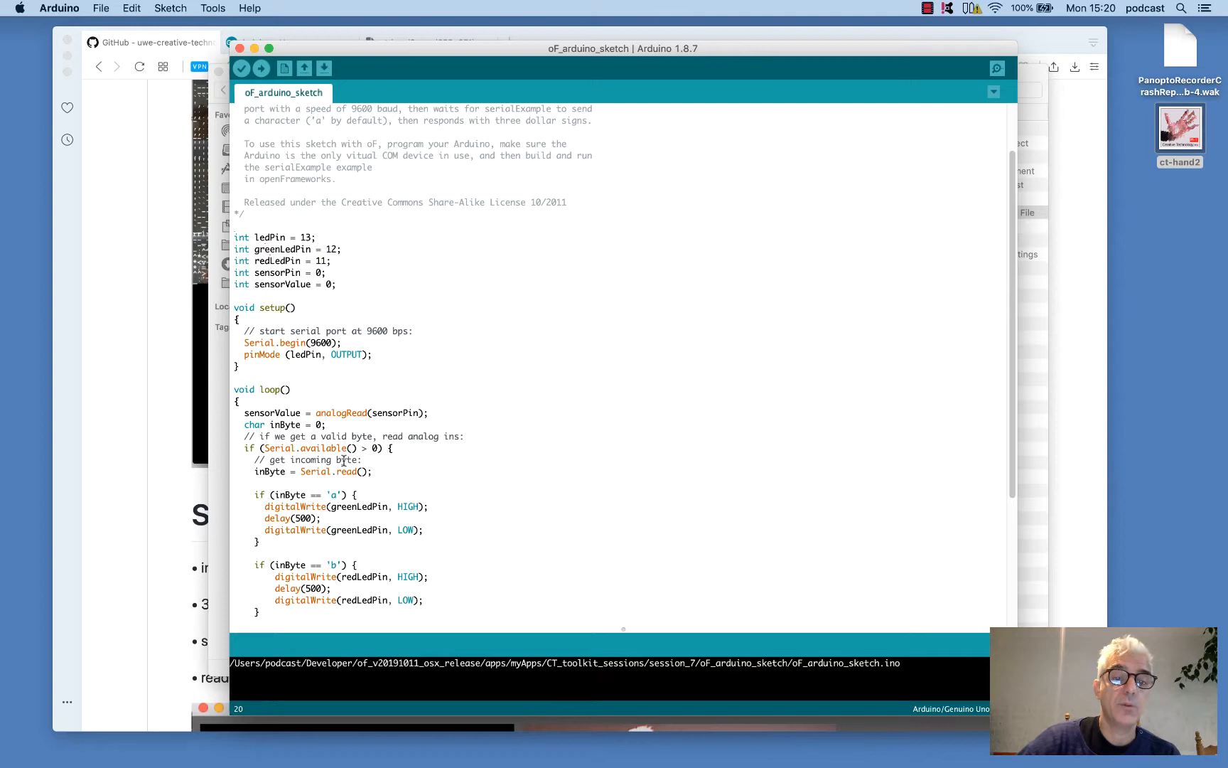
{"action": "scroll", "coordinate": [344, 461], "scroll_direction": "down", "scroll_amount": 2}
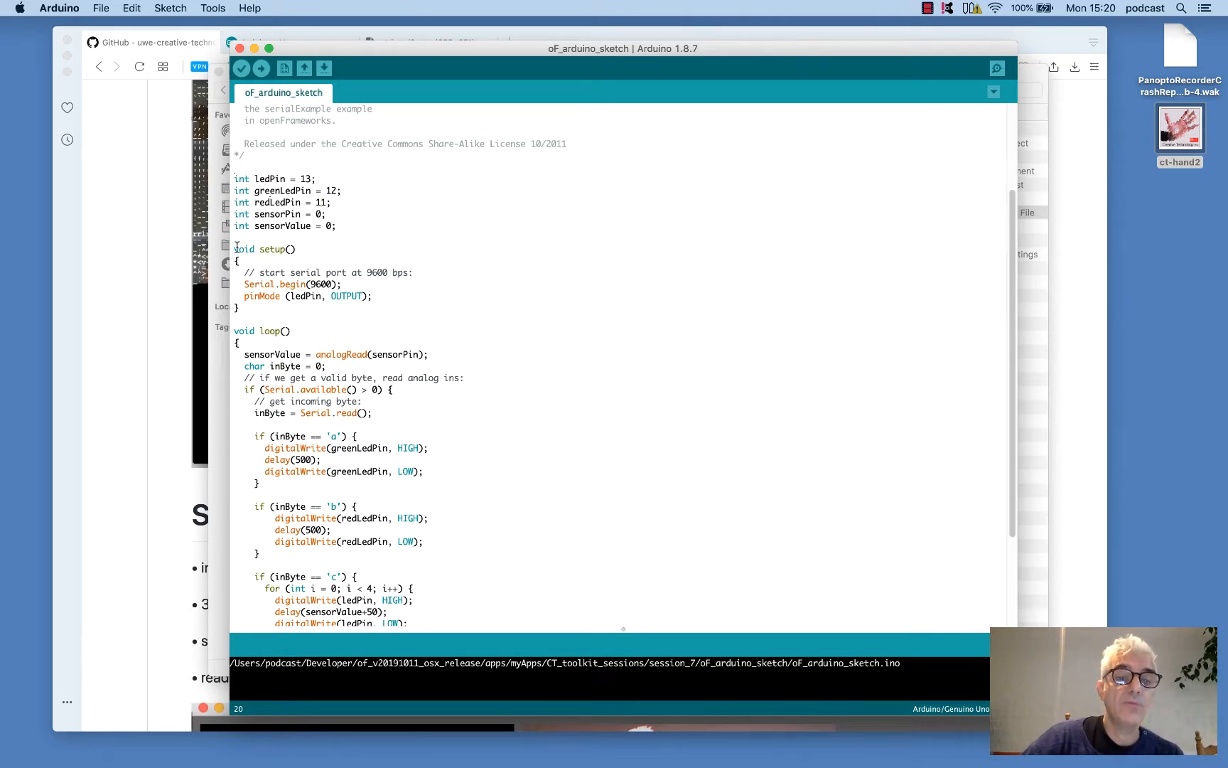
Walk through setup(): Serial.begin at 9600 baud and pinMode with ledPin, OUTPUT
{"action": "mouse_move", "coordinate": [233, 249]}
{"action": "left_mouse_down"}
{"action": "mouse_move", "coordinate": [238, 271]}
{"action": "mouse_move", "coordinate": [289, 312]}
{"action": "left_mouse_up"}
{"action": "left_click", "coordinate": [287, 312]}
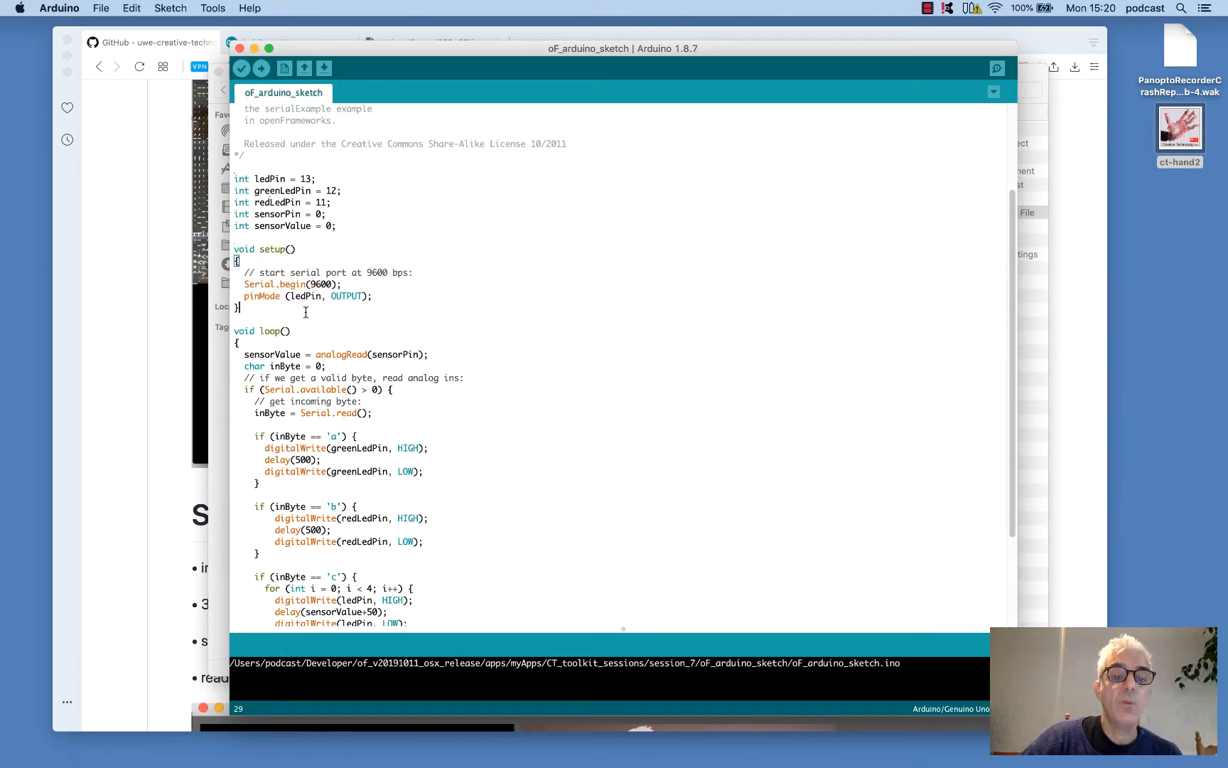
{"action": "double_click", "coordinate": [259, 284]}
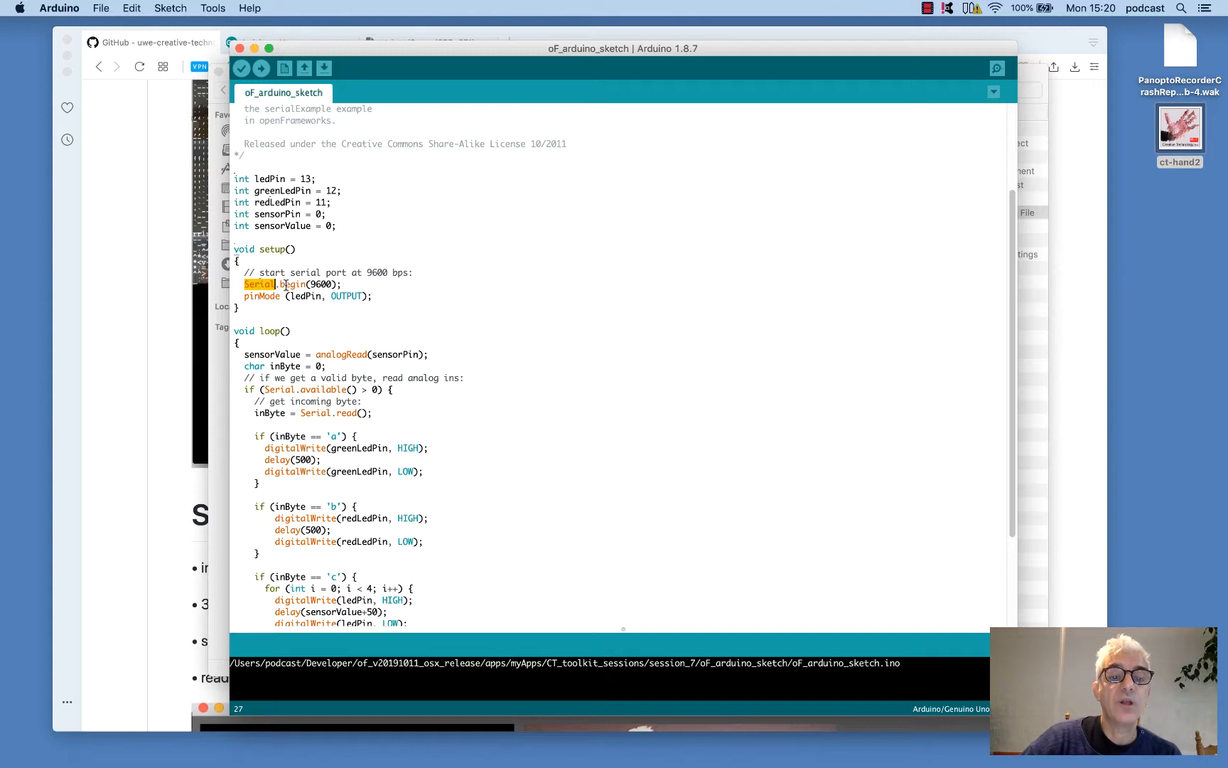
{"action": "double_click", "coordinate": [284, 284]}
{"action": "double_click", "coordinate": [323, 284]}
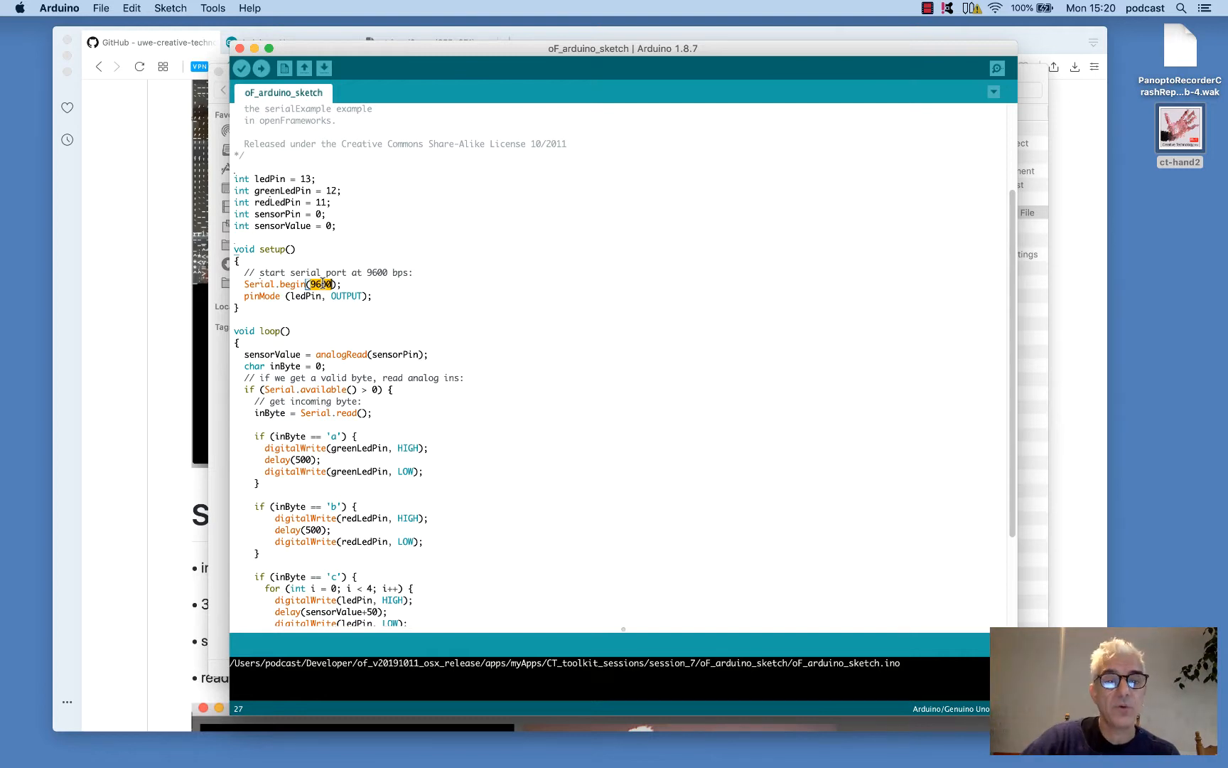
{"action": "double_click", "coordinate": [258, 296]}
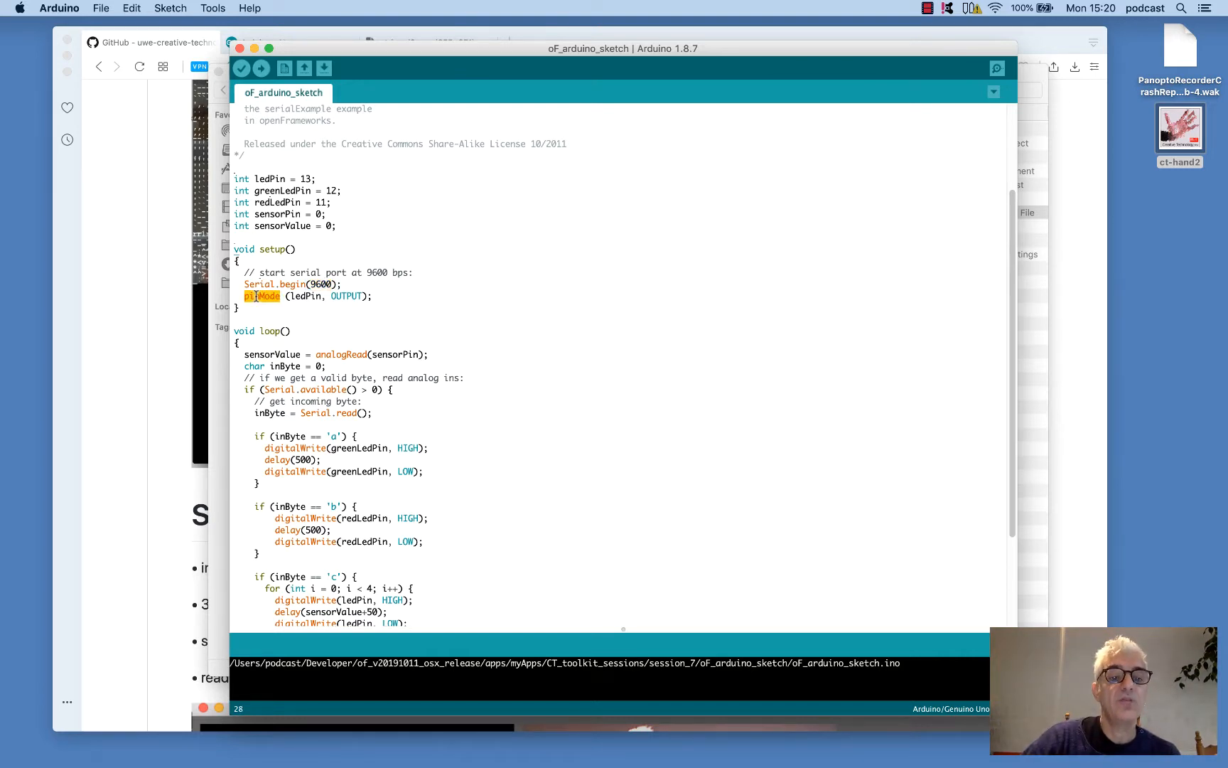
{"action": "left_click_drag", "start_coordinate": [285, 296], "coordinate": [370, 300]}
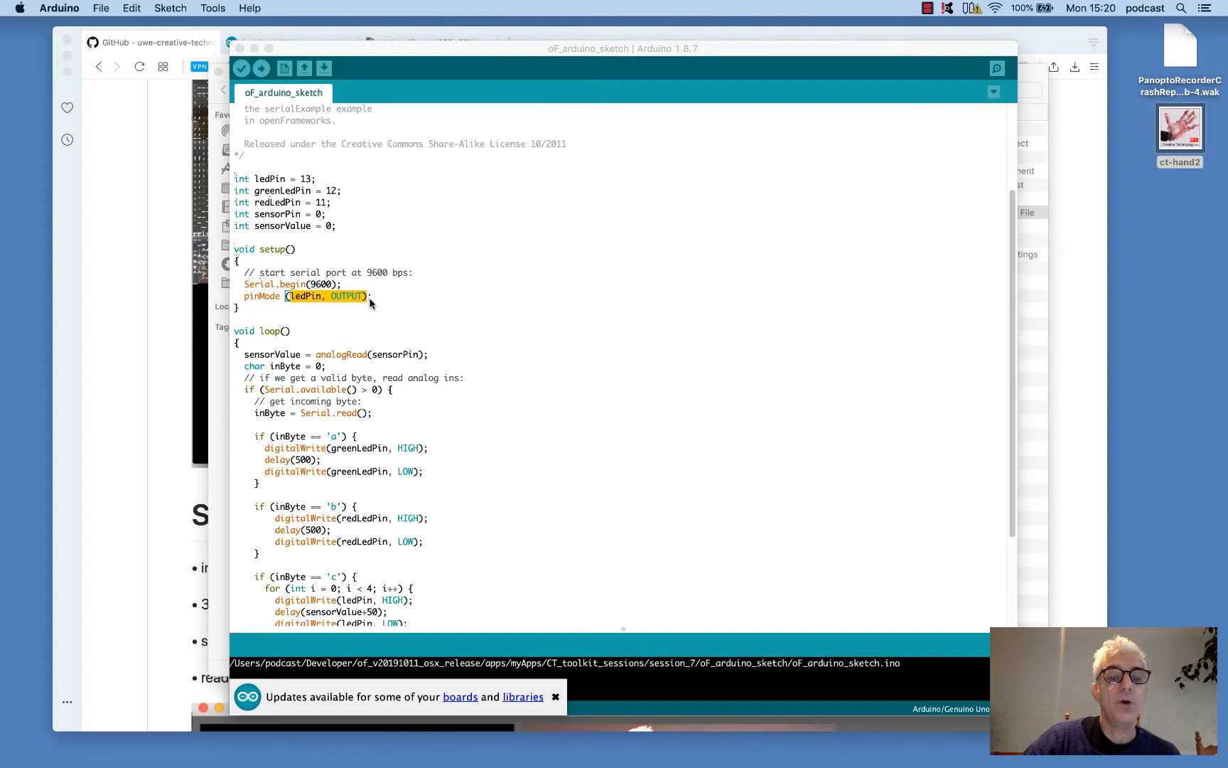
{"action": "left_click", "coordinate": [369, 297]}
{"action": "scroll", "coordinate": [383, 296], "scroll_direction": "down", "scroll_amount": 5}
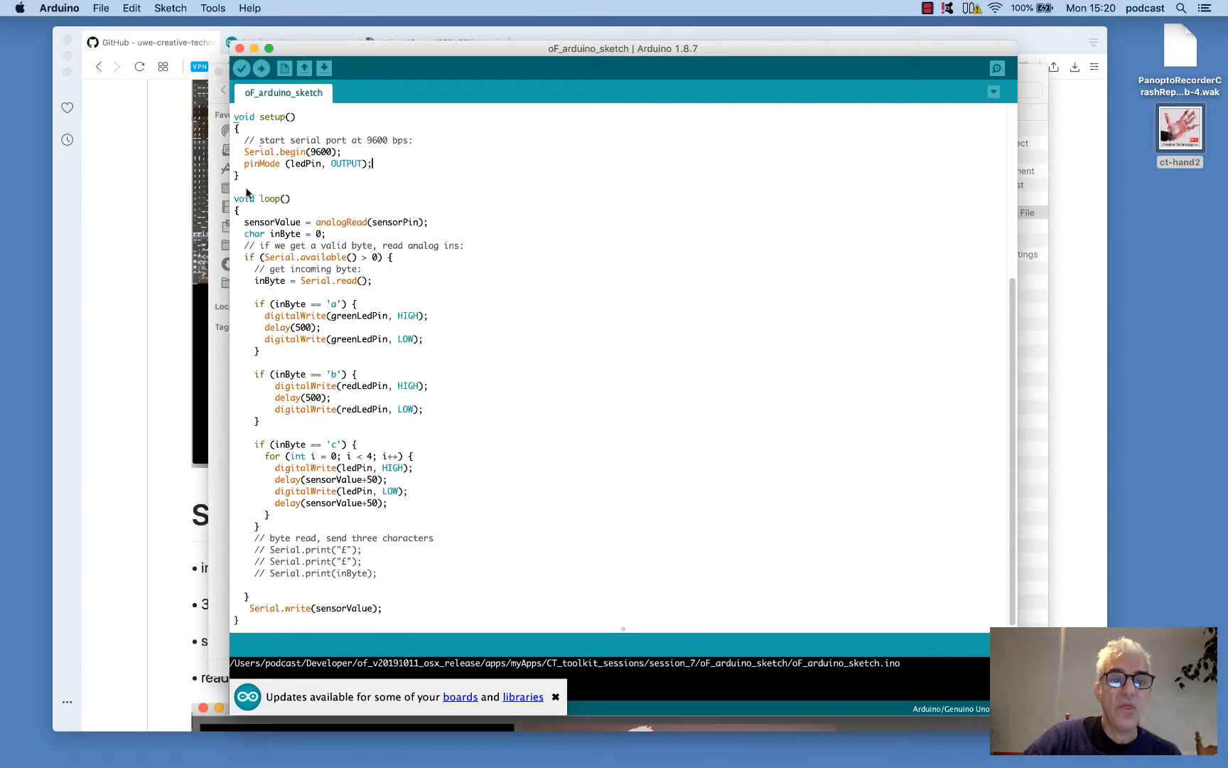
Highlight the loop function and its sensorValue analogRead line
{"action": "left_click_drag", "start_coordinate": [235, 197], "coordinate": [328, 662]}
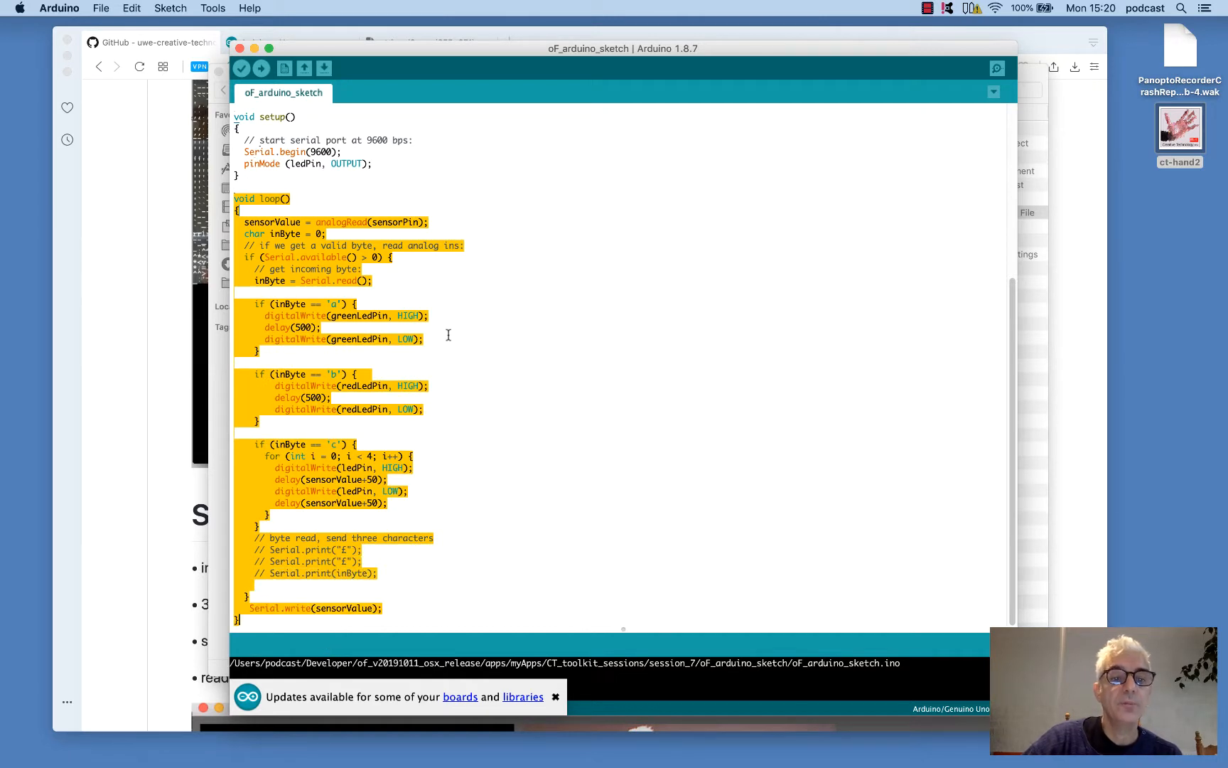
{"action": "left_click", "coordinate": [512, 322]}
{"action": "left_click", "coordinate": [554, 697]}
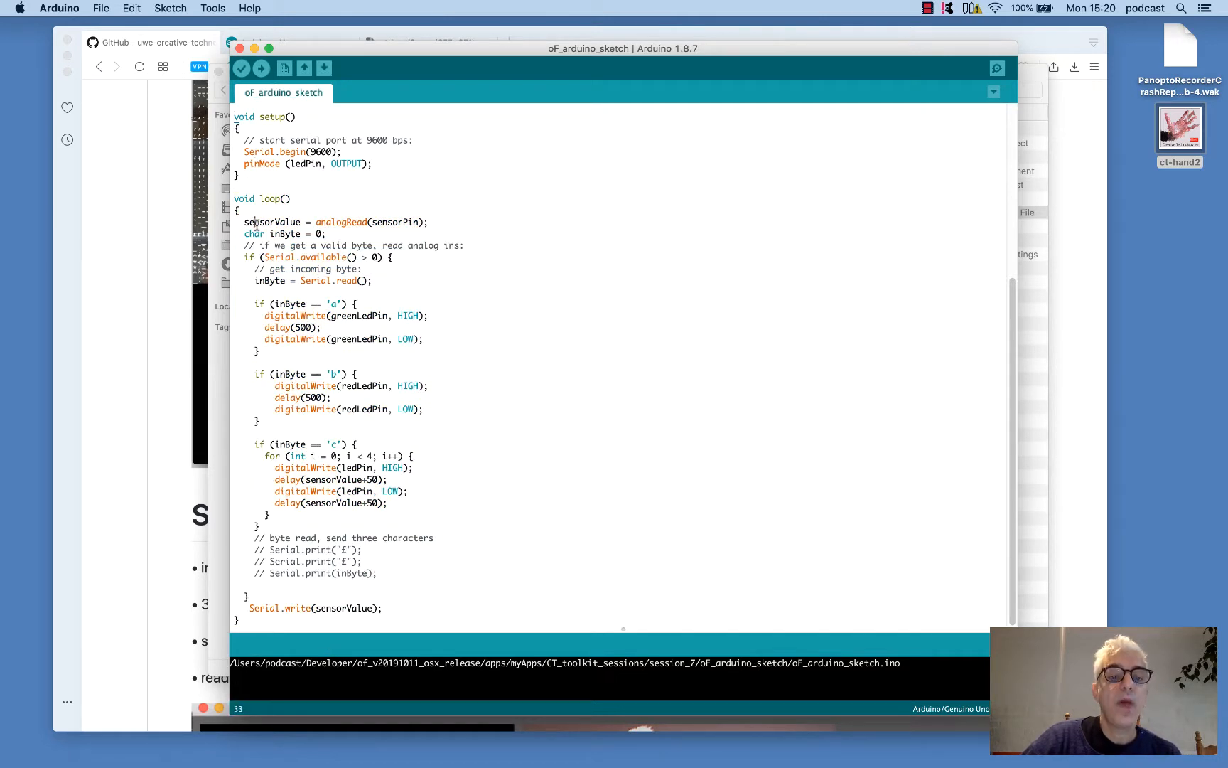
{"action": "double_click", "coordinate": [255, 222]}
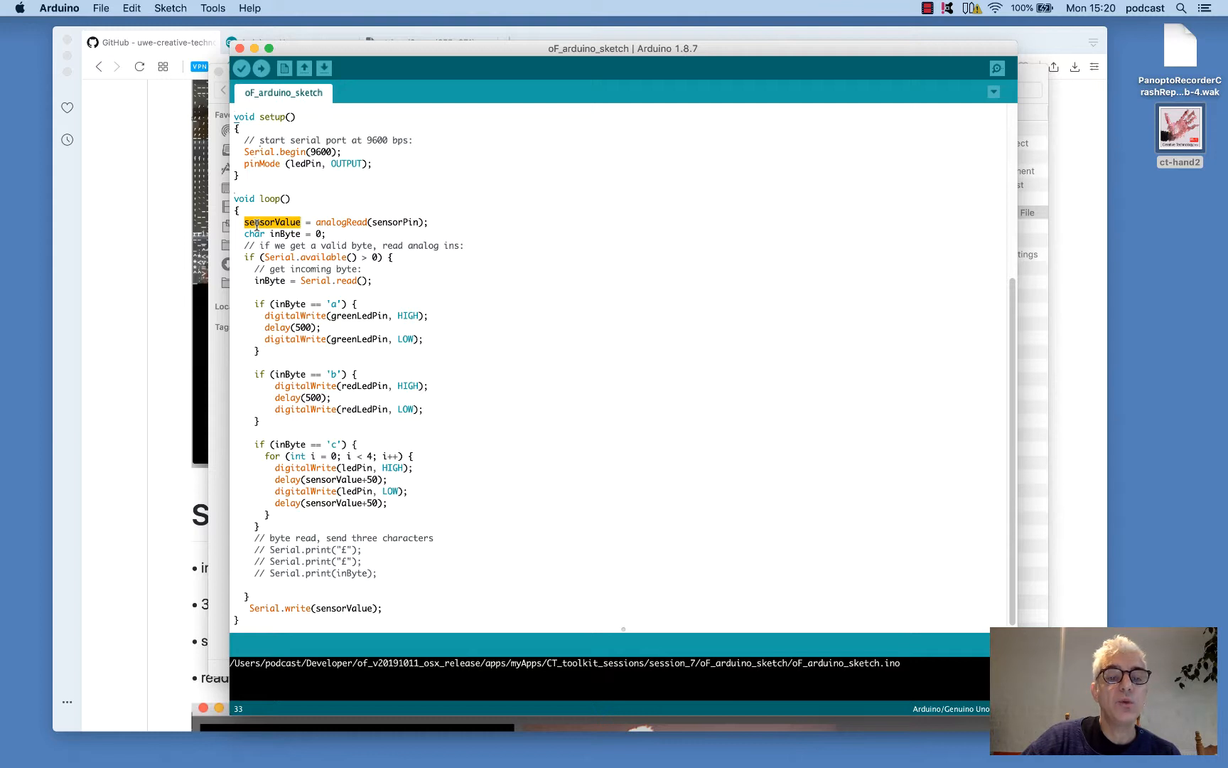
{"action": "double_click", "coordinate": [338, 223]}
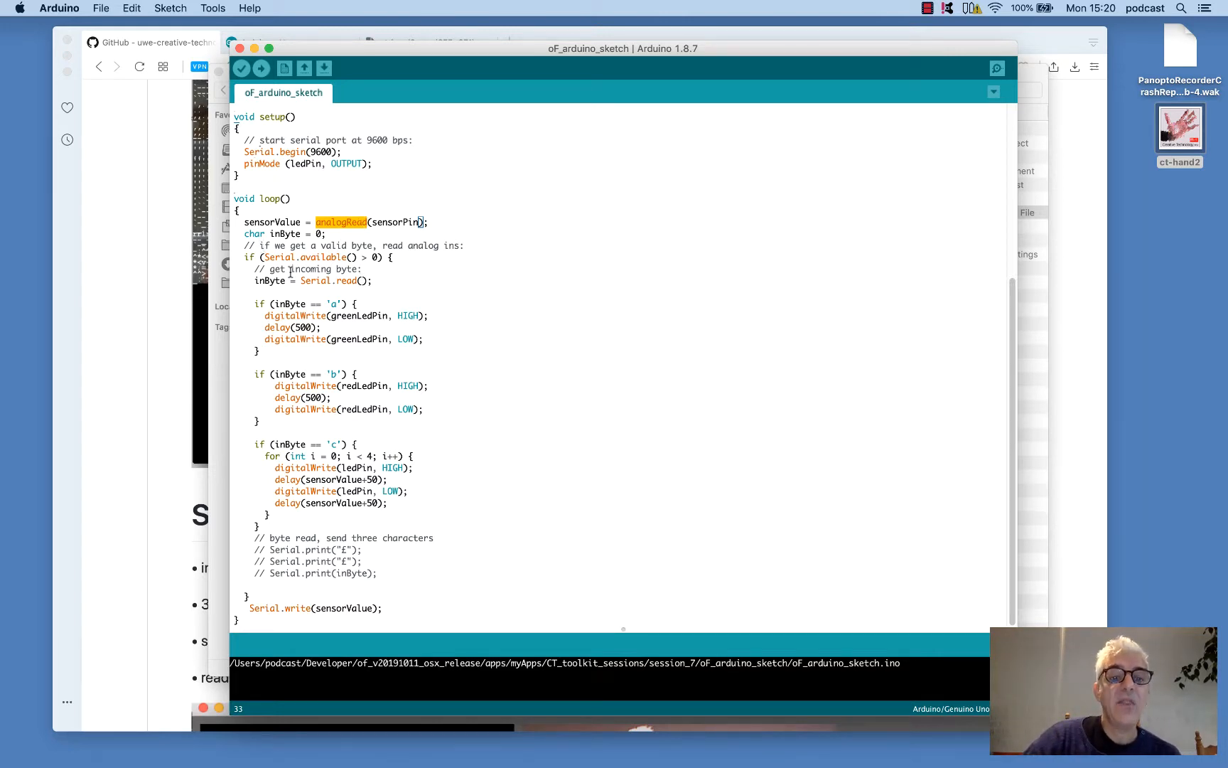
Highlight the Serial.available check, the inByte read and the whole 'a' branch block
{"action": "left_click_drag", "start_coordinate": [243, 244], "coordinate": [291, 280]}
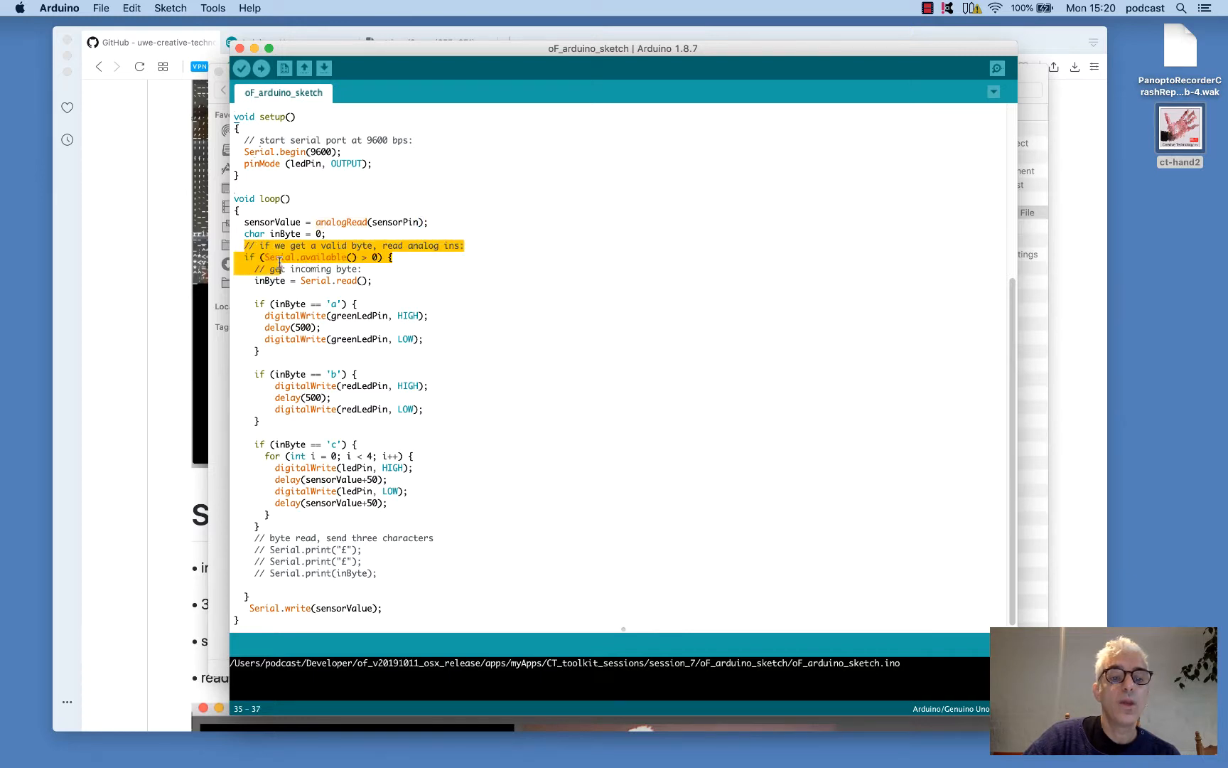
{"action": "left_click", "coordinate": [275, 256]}
{"action": "double_click", "coordinate": [277, 258]}
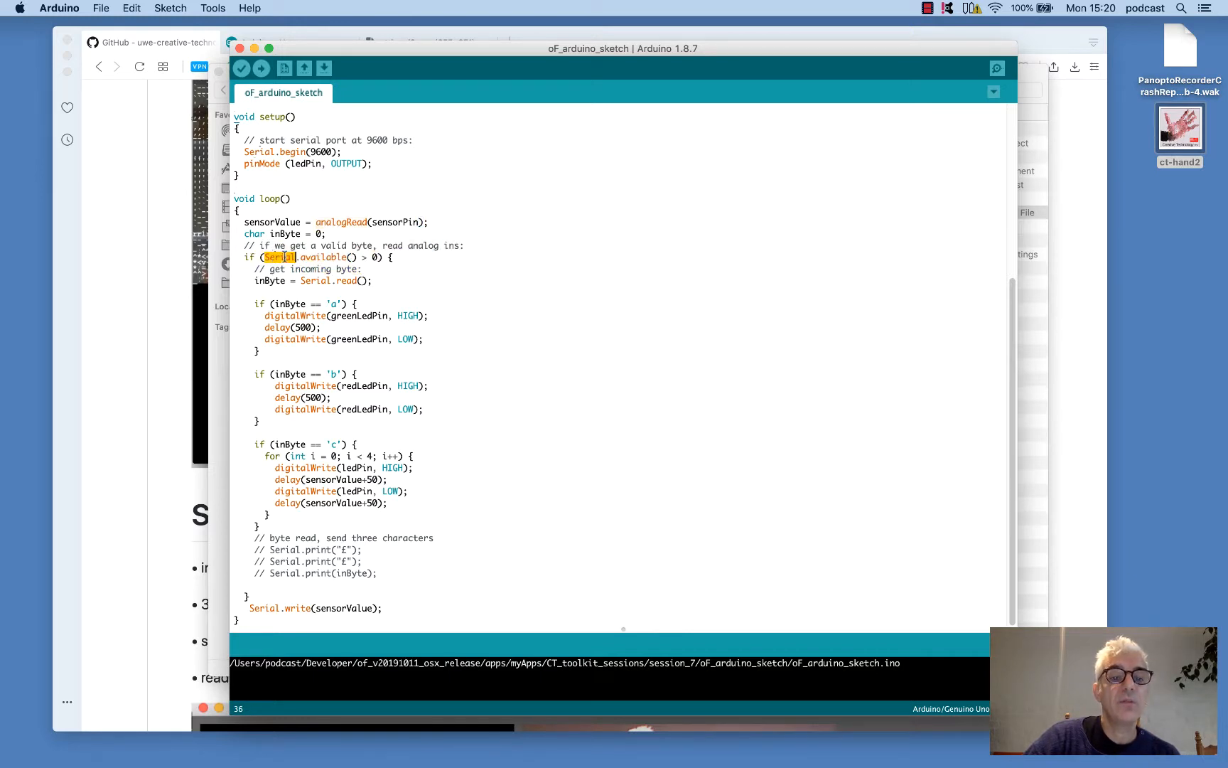
{"action": "double_click", "coordinate": [315, 258]}
{"action": "double_click", "coordinate": [267, 281]}
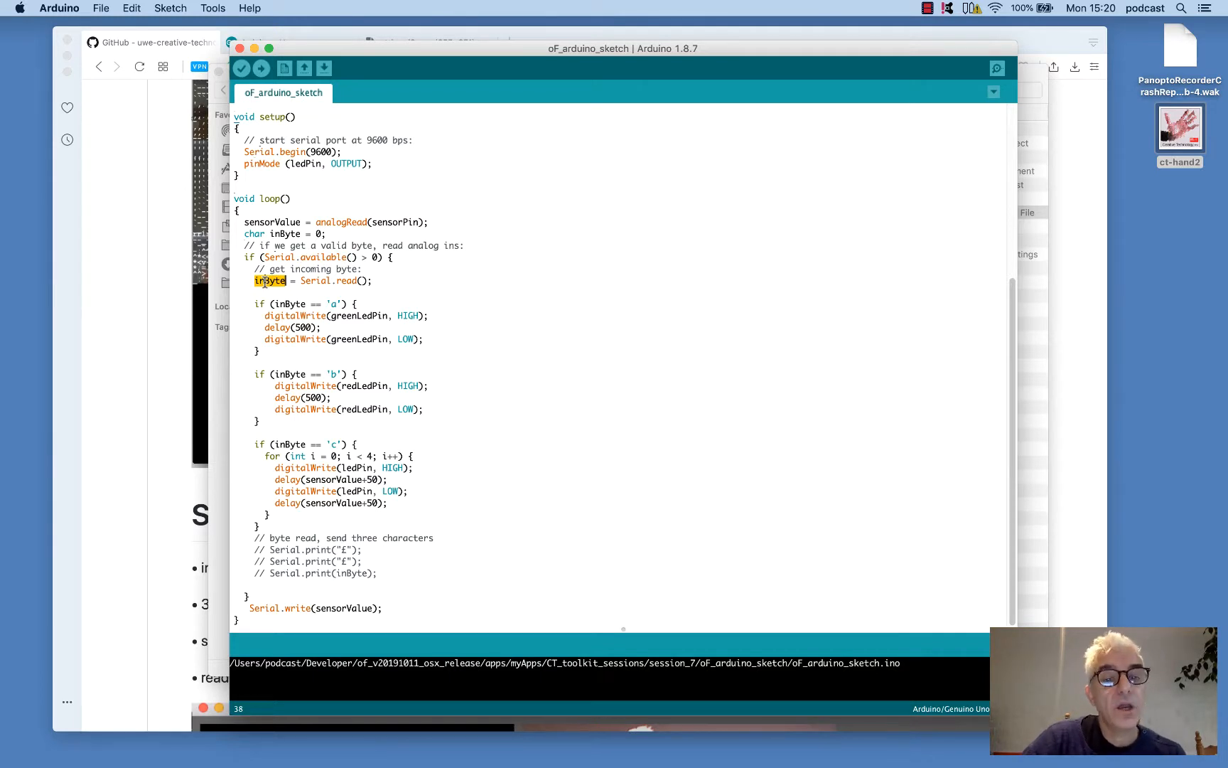
{"action": "mouse_move", "coordinate": [301, 280]}
{"action": "left_mouse_down"}
{"action": "mouse_move", "coordinate": [369, 268]}
{"action": "mouse_move", "coordinate": [369, 280]}
{"action": "left_mouse_up"}
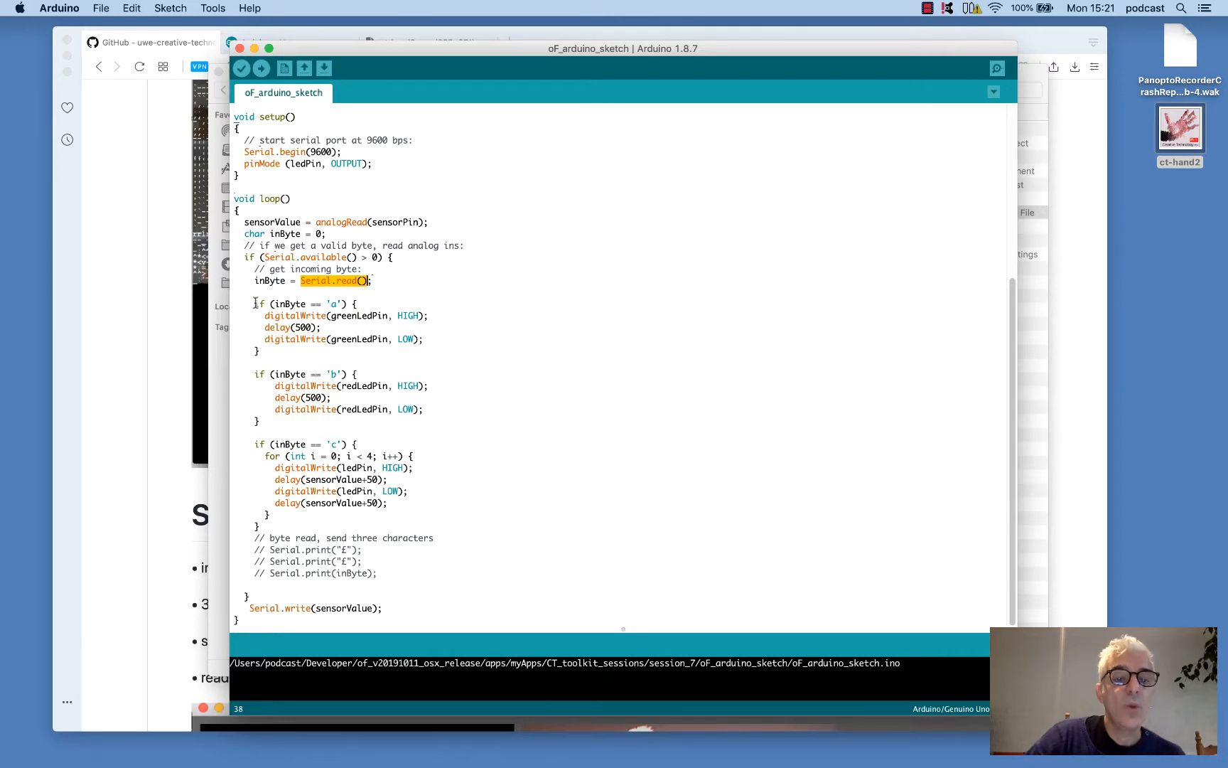
{"action": "left_click_drag", "start_coordinate": [253, 304], "coordinate": [276, 362]}
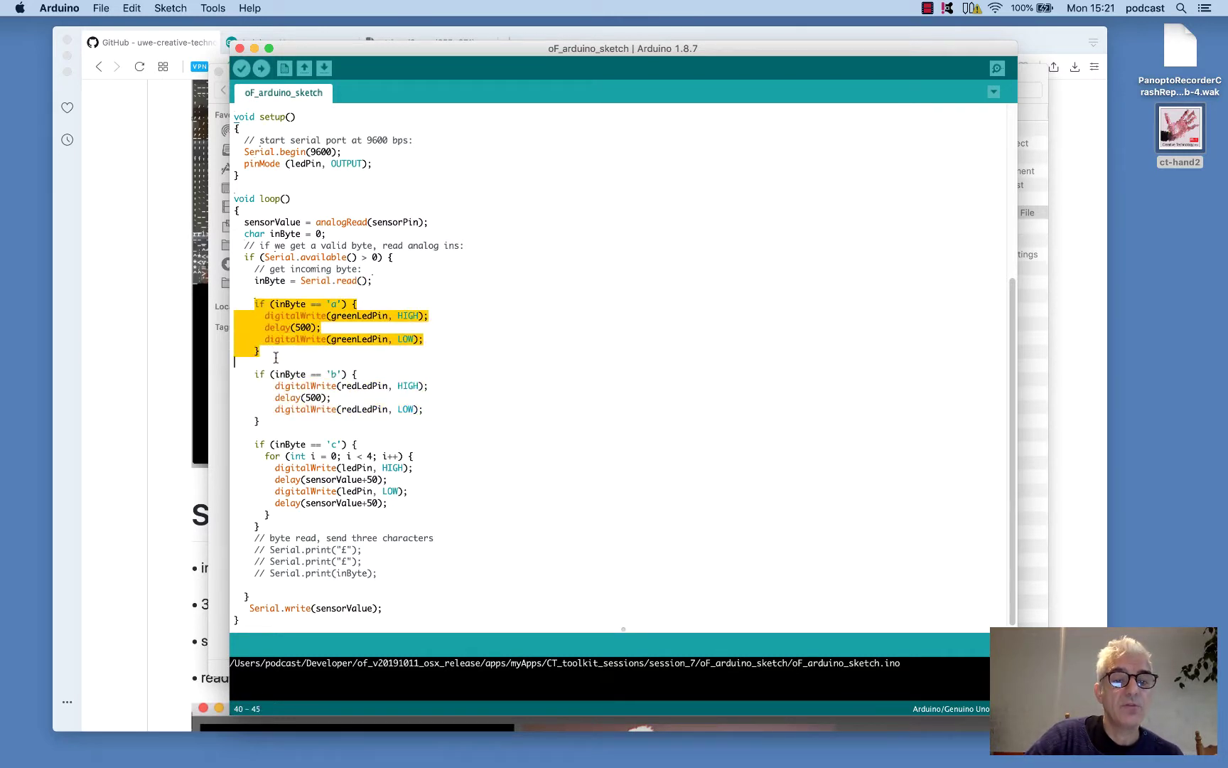
{"action": "left_click", "coordinate": [336, 304]}
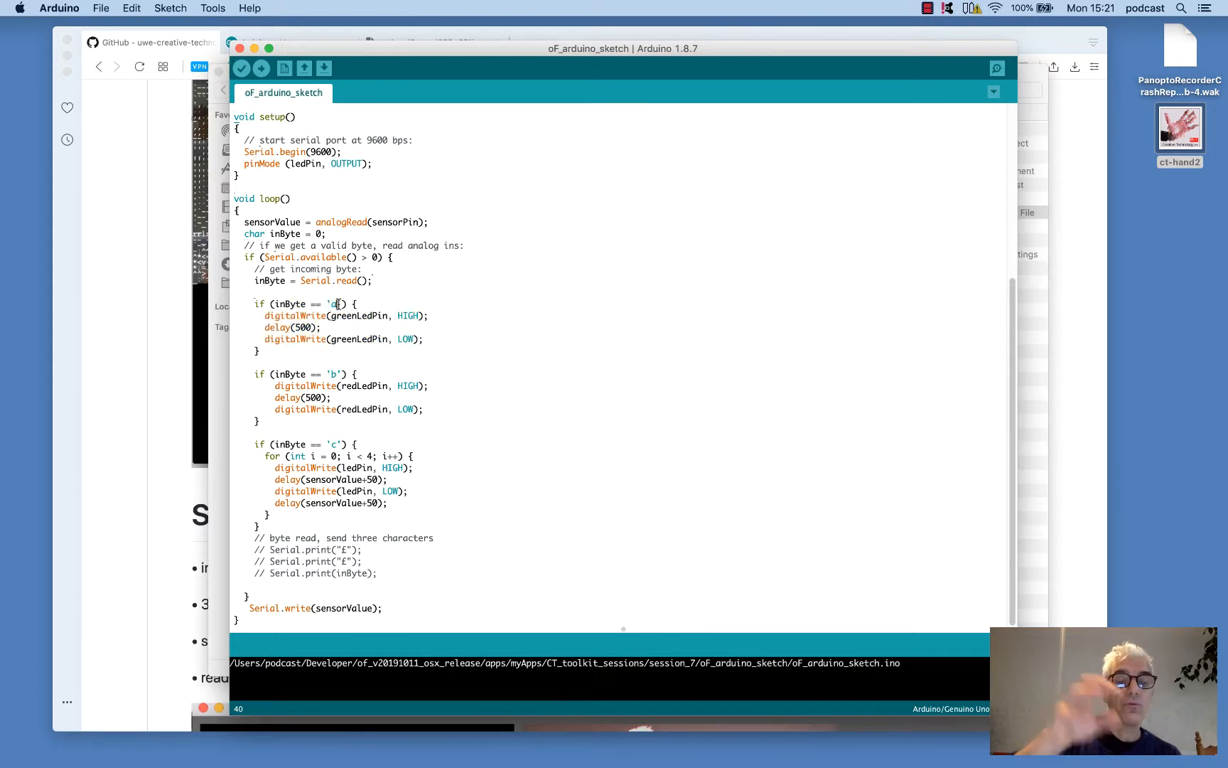
{"action": "key", "text": "BackSpace"}
{"action": "type", "text": "d"}
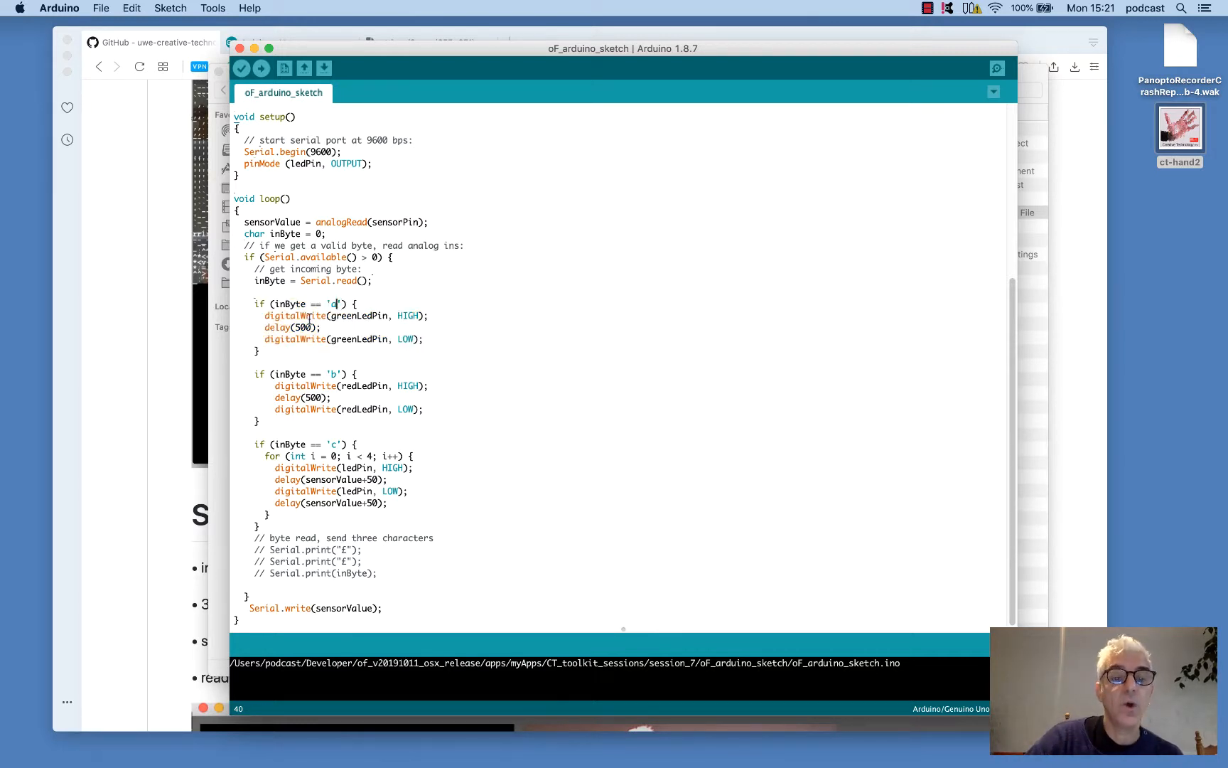
{"action": "double_click", "coordinate": [294, 316]}
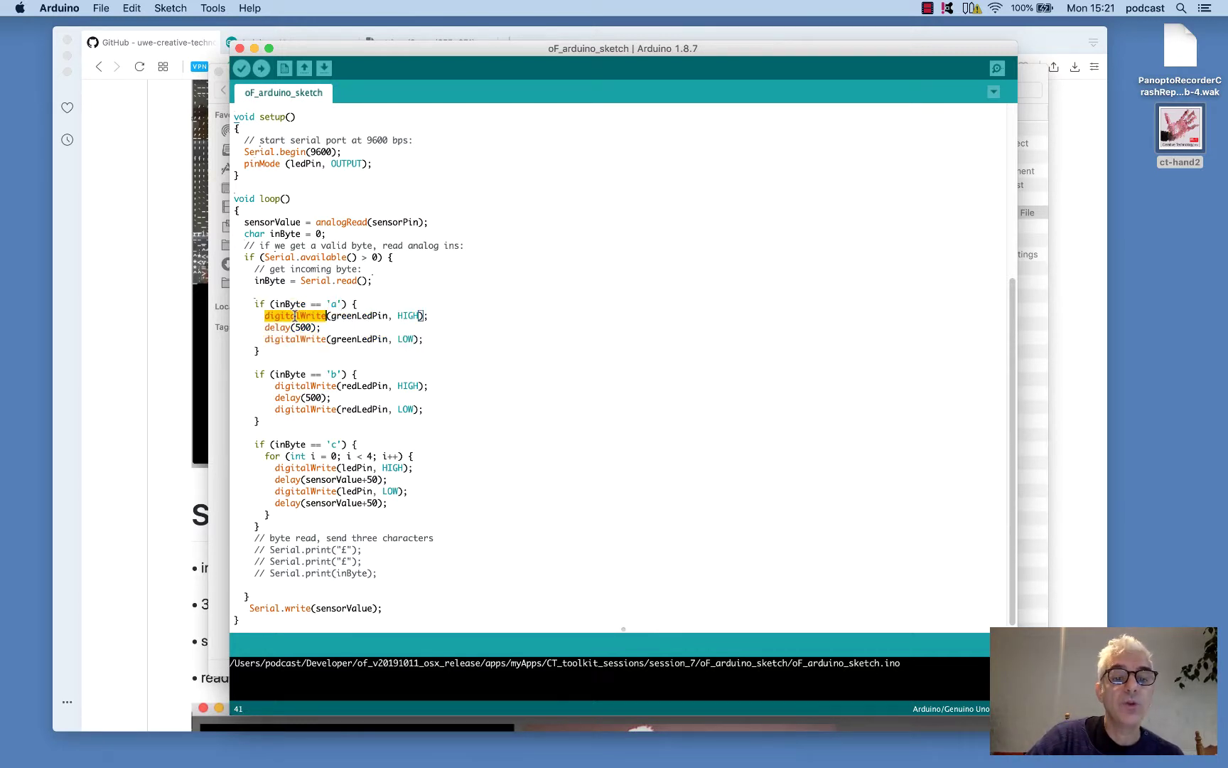
{"action": "double_click", "coordinate": [357, 315]}
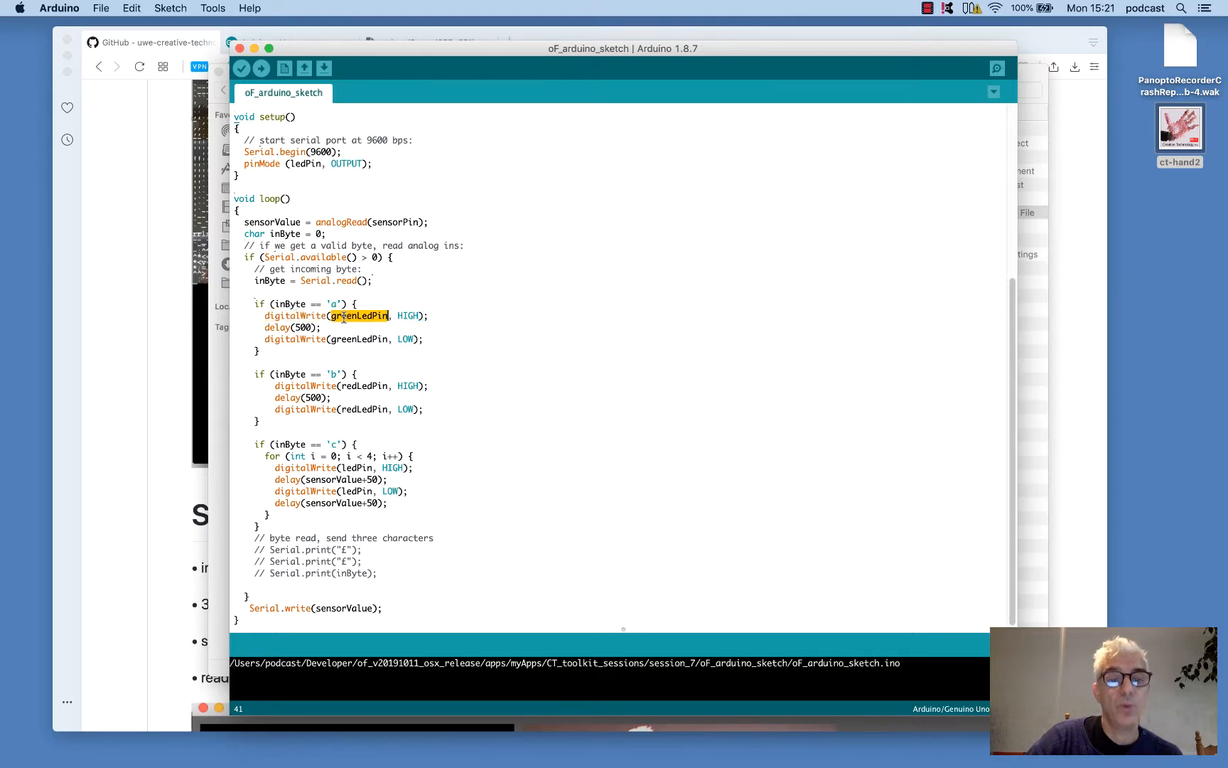
{"action": "scroll", "coordinate": [343, 316], "scroll_direction": "up", "scroll_amount": 10}
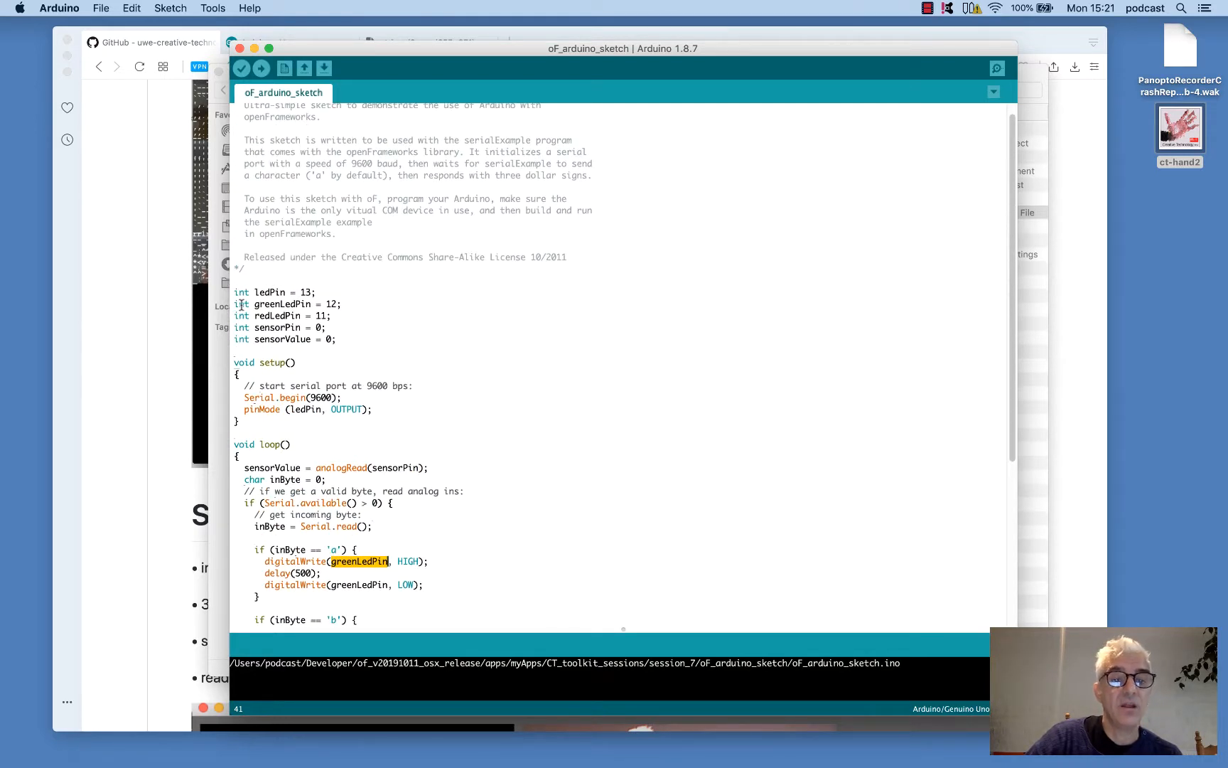
{"action": "left_click_drag", "start_coordinate": [235, 304], "coordinate": [341, 304]}
{"action": "scroll", "coordinate": [343, 303], "scroll_direction": "down", "scroll_amount": 10}
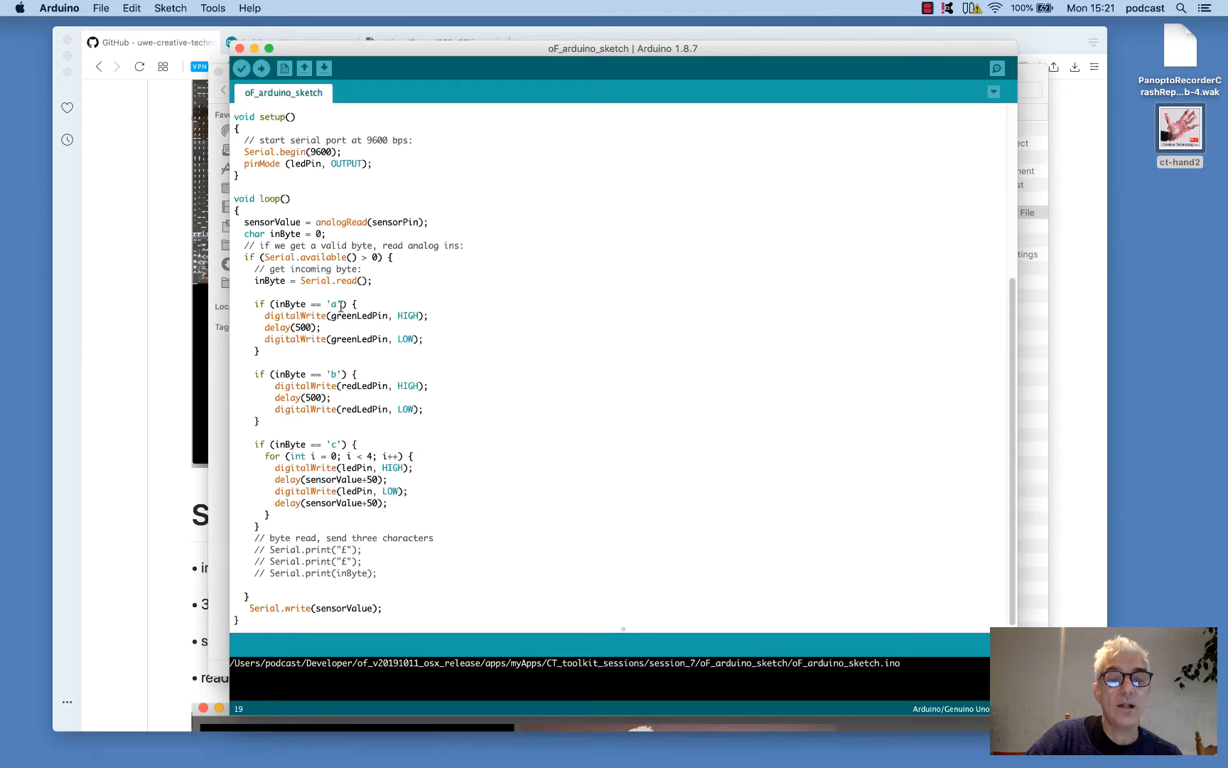
{"action": "double_click", "coordinate": [408, 315]}
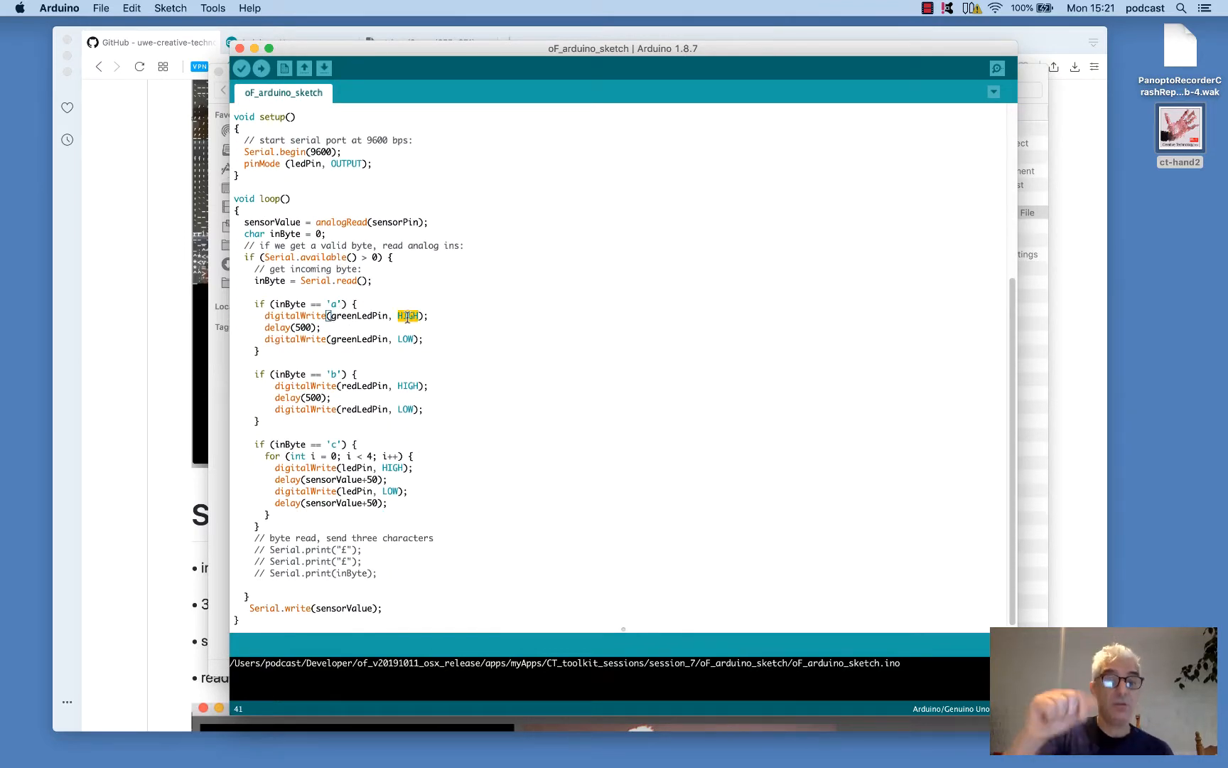
{"action": "left_click", "coordinate": [324, 328]}
{"action": "left_click_drag", "start_coordinate": [324, 328], "coordinate": [265, 327]}
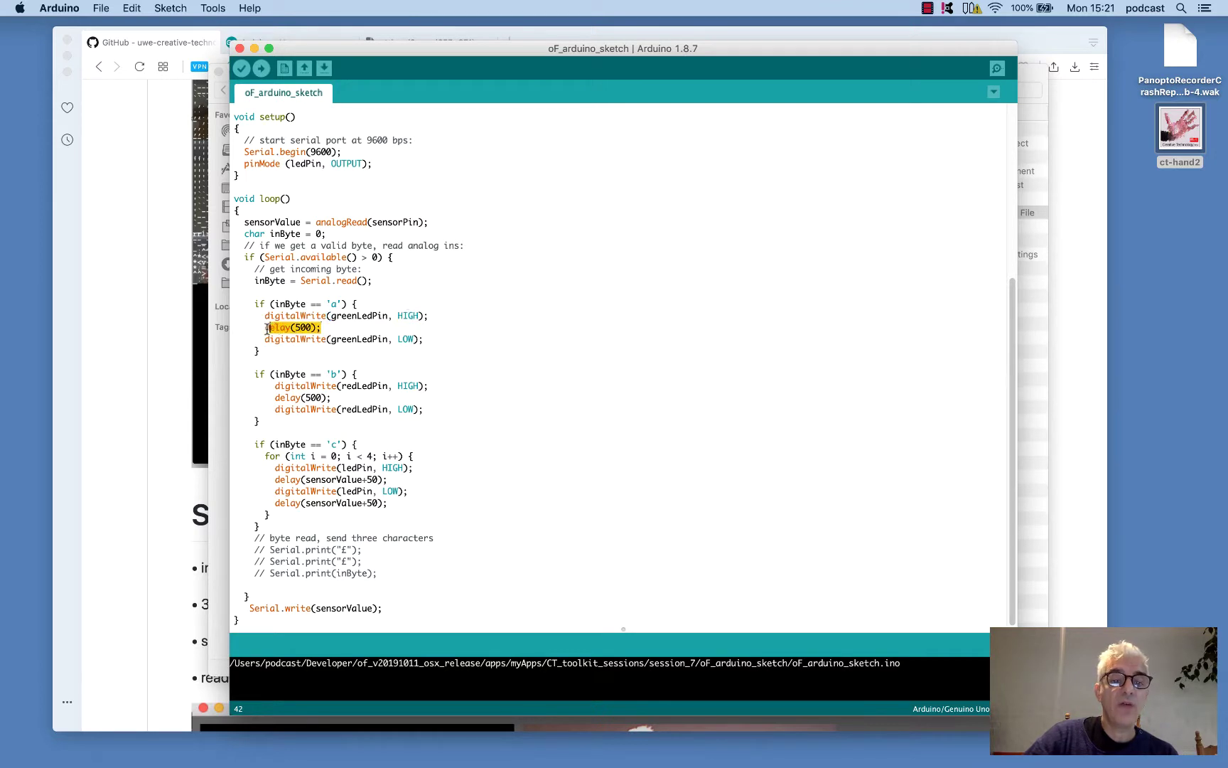
{"action": "double_click", "coordinate": [405, 339]}
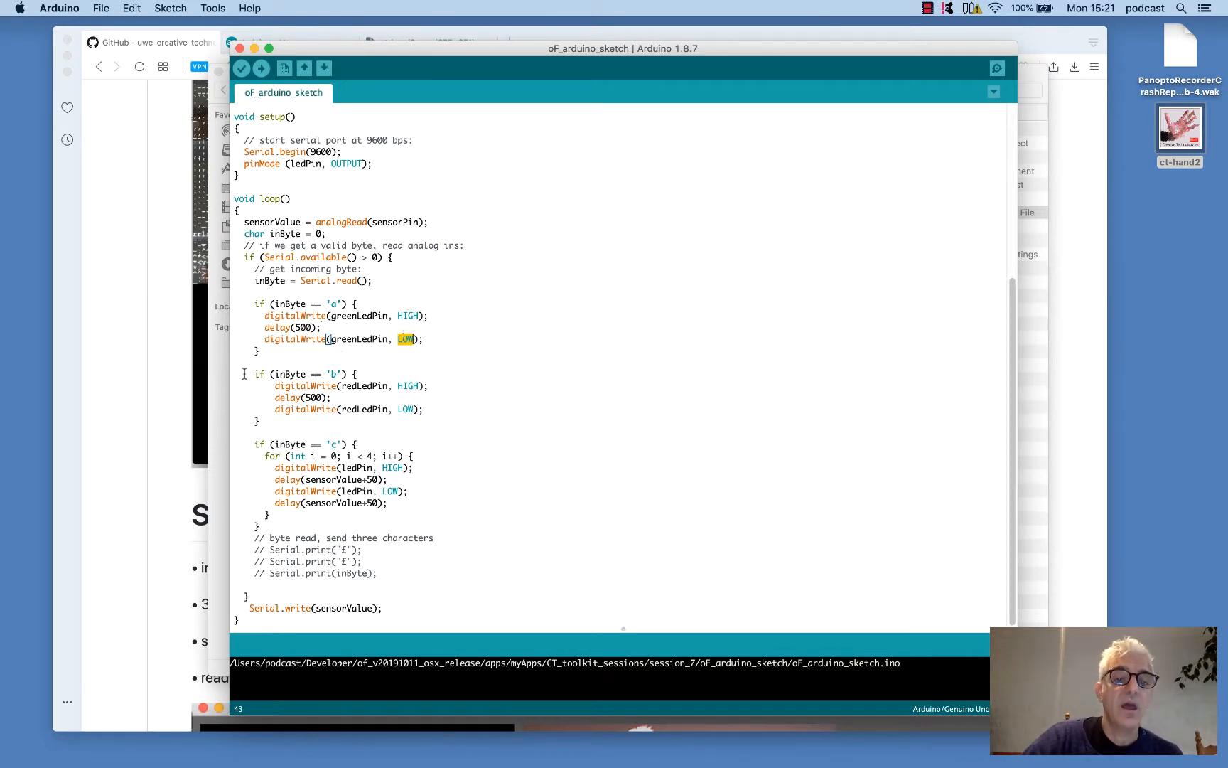
{"action": "left_click_drag", "start_coordinate": [255, 374], "coordinate": [286, 421]}
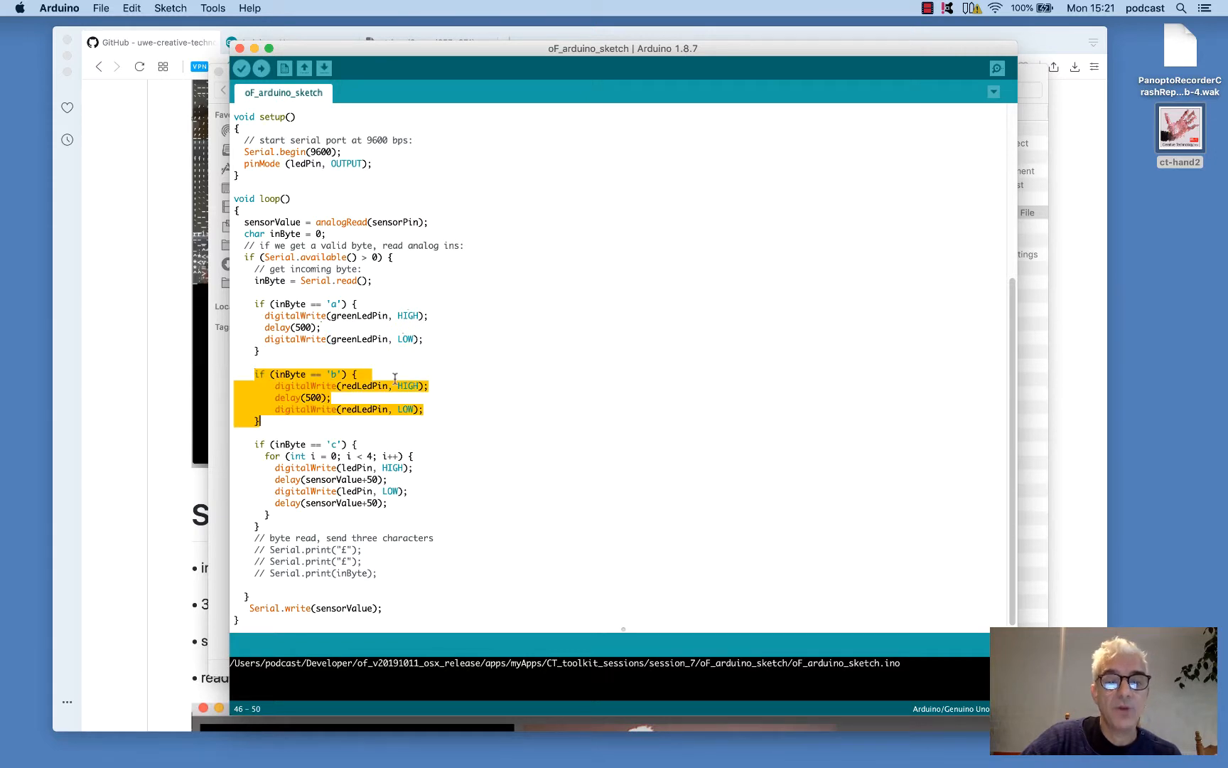
{"action": "left_click_drag", "start_coordinate": [254, 443], "coordinate": [293, 523]}
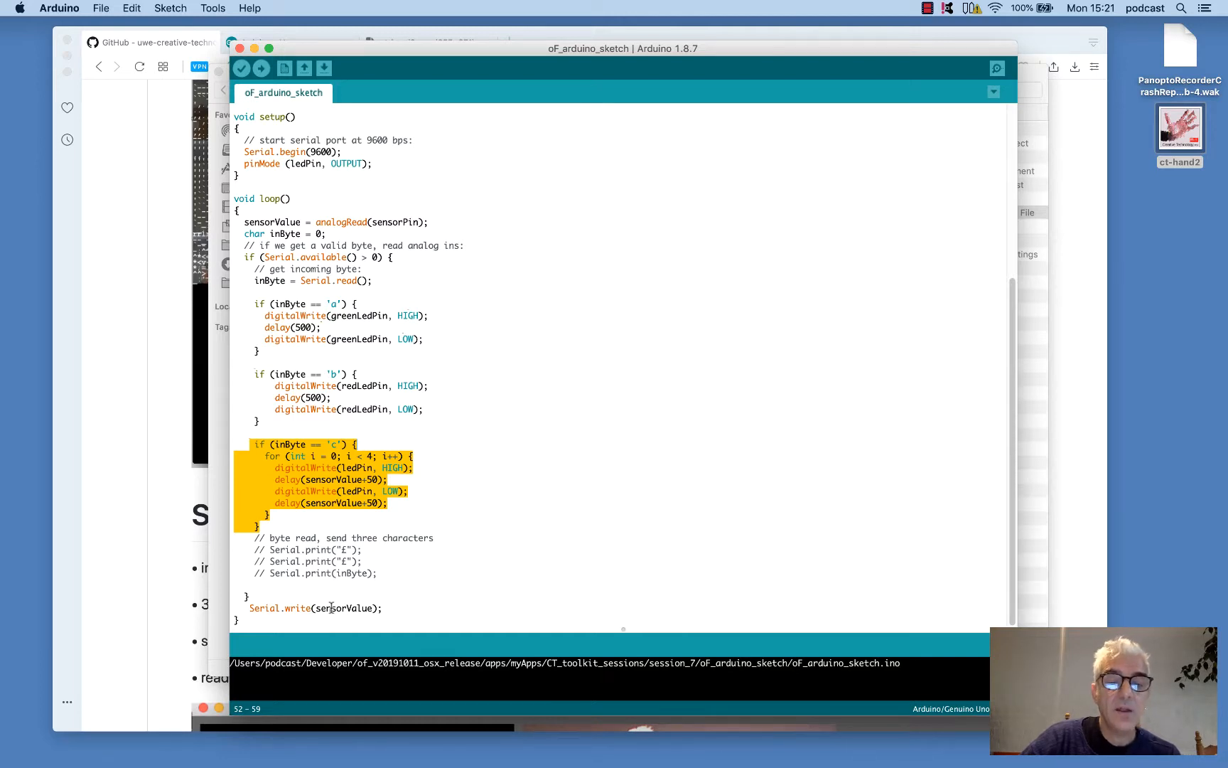
{"action": "left_click_drag", "start_coordinate": [387, 608], "coordinate": [250, 609]}
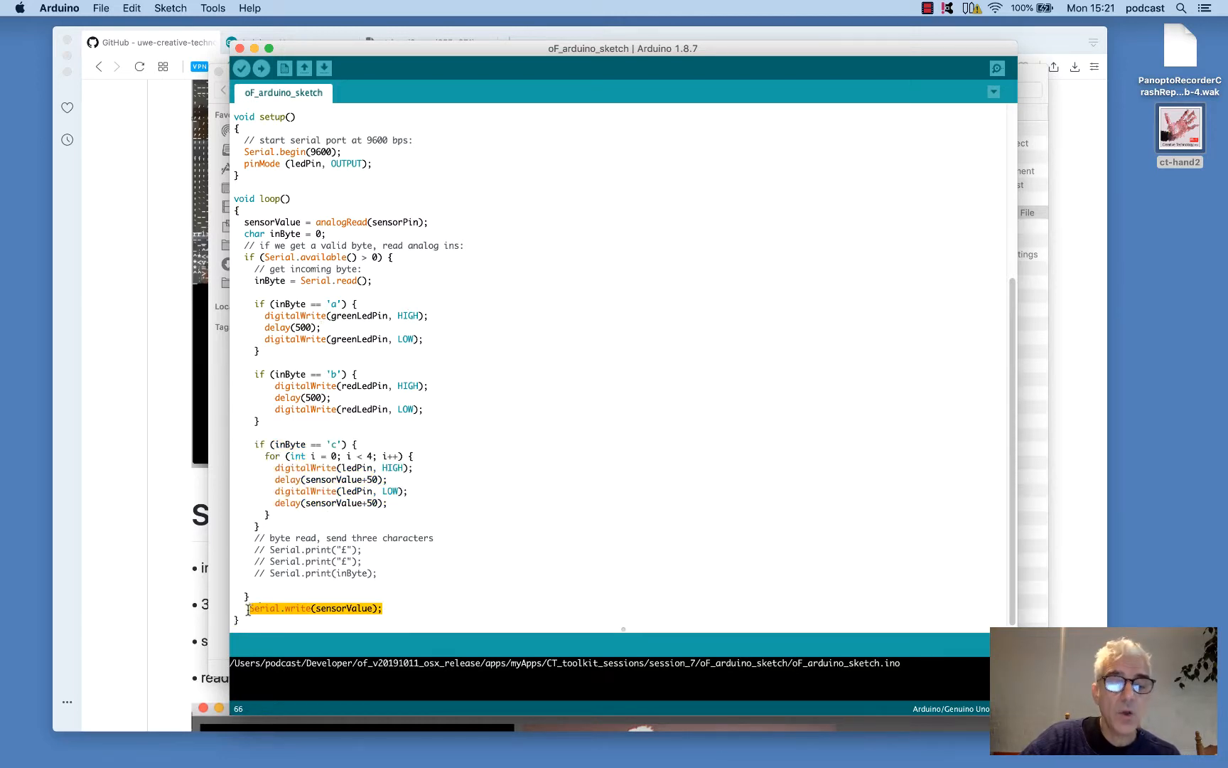
{"action": "double_click", "coordinate": [265, 221]}
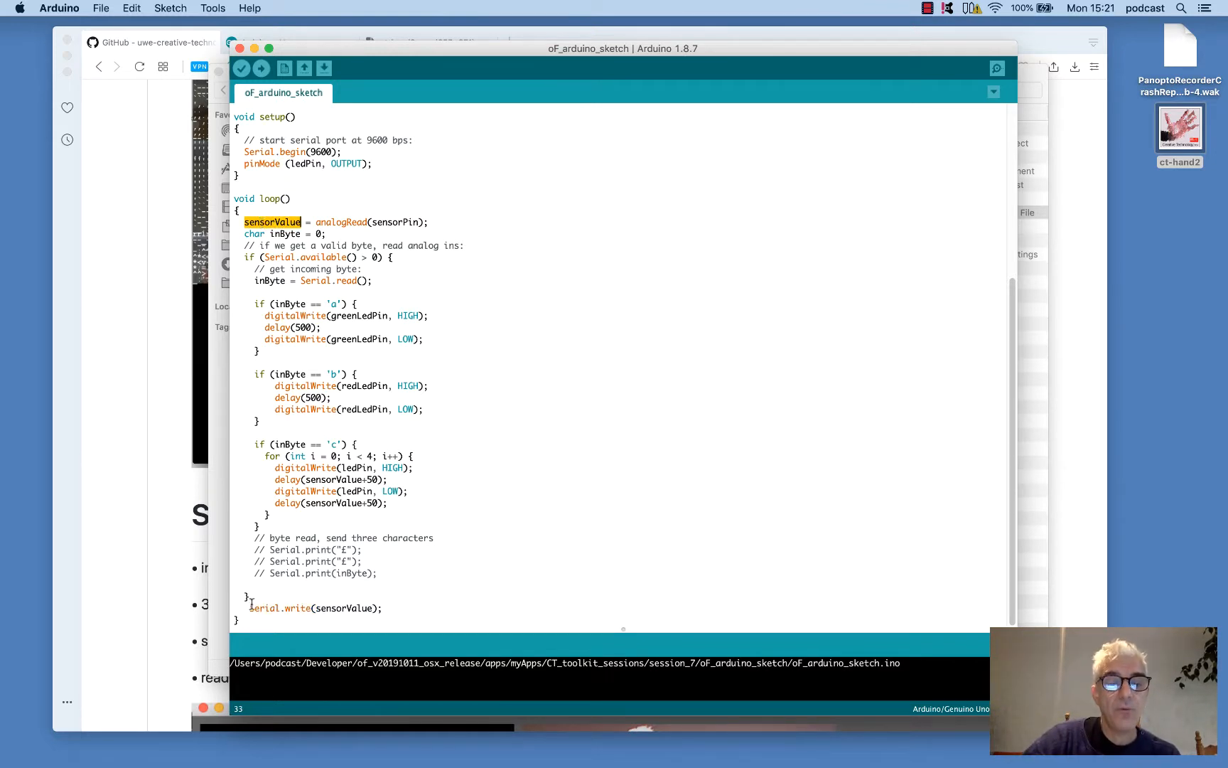
{"action": "left_click_drag", "start_coordinate": [248, 608], "coordinate": [316, 608]}
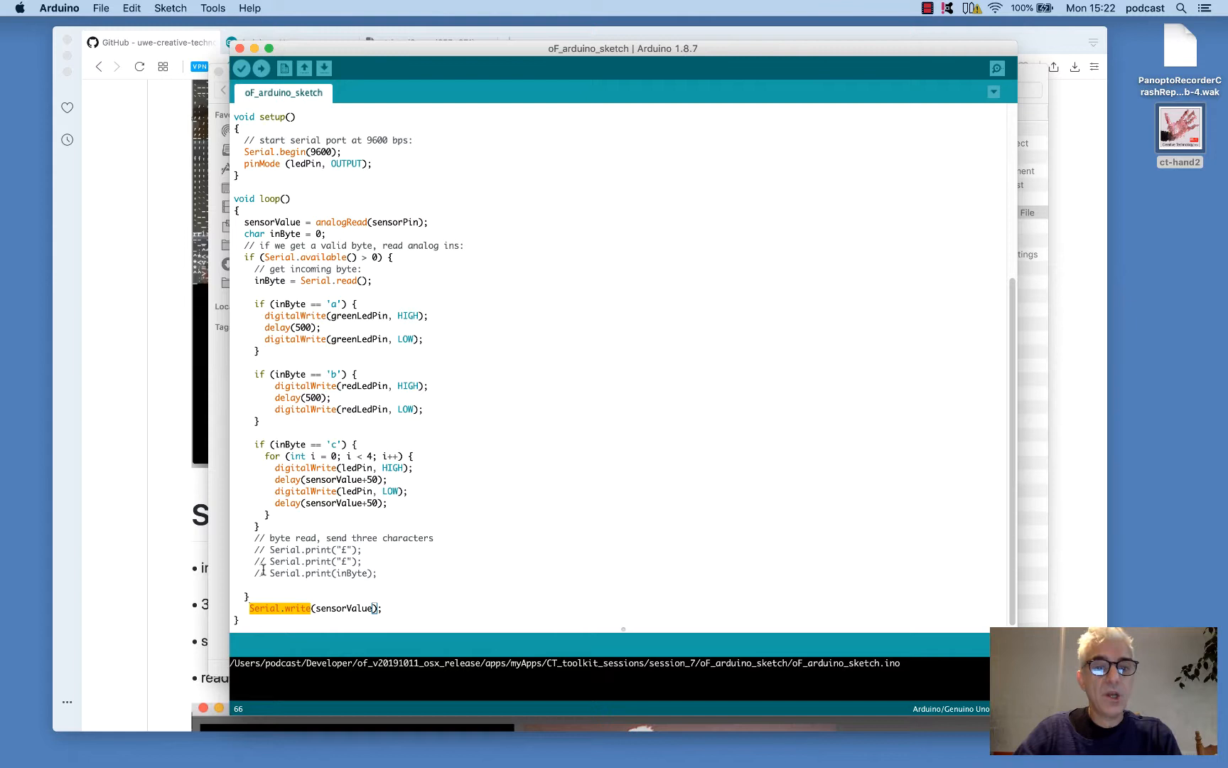
Switch to Finder and open session_7.xcodeproj in Xcode
{"action": "key", "text": "super+Tab"}
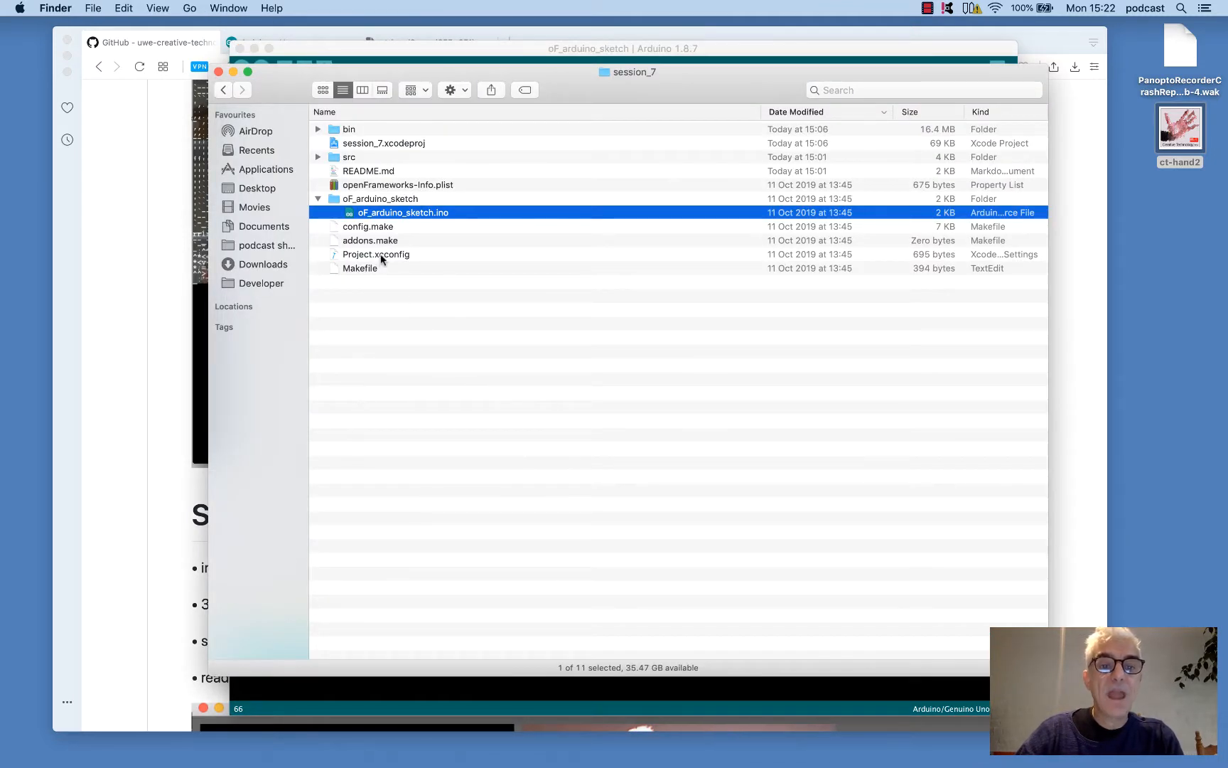
{"action": "double_click", "coordinate": [385, 142]}
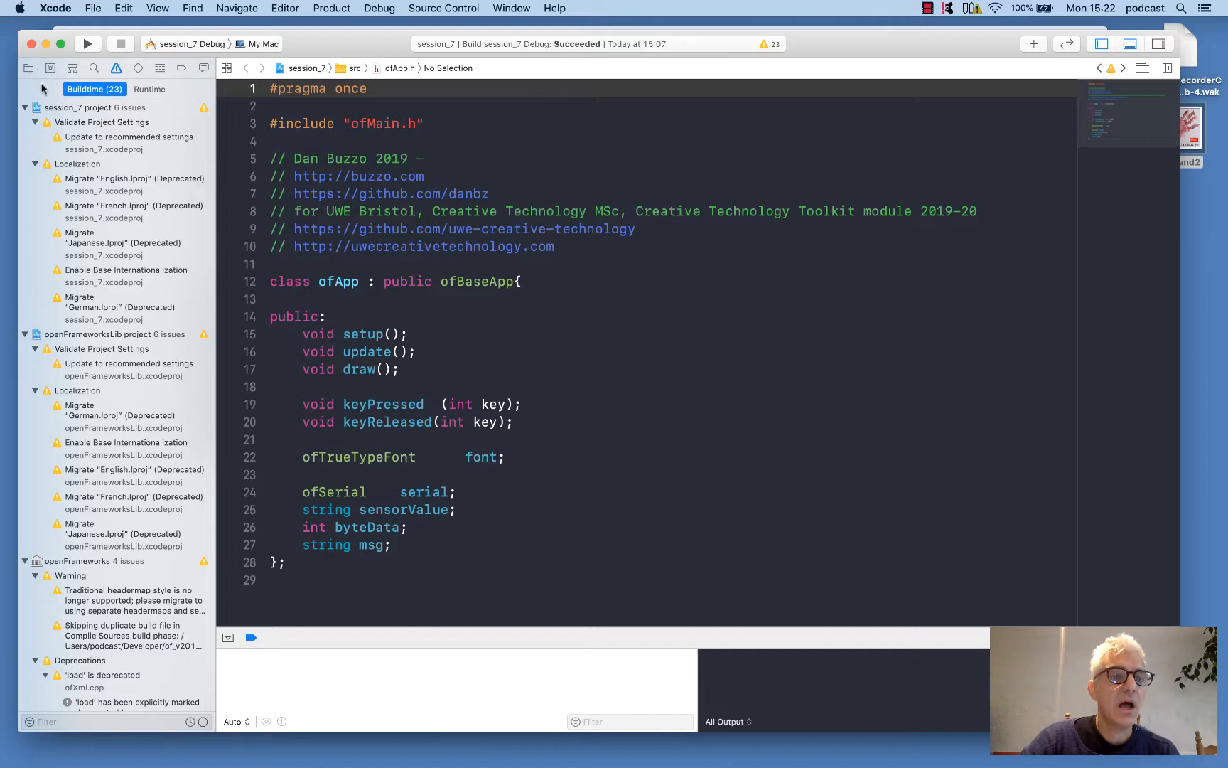
Show the project file tree, open src/ofApp.h and point out the ofTrueTypeFont font declaration
{"action": "left_click", "coordinate": [28, 67]}
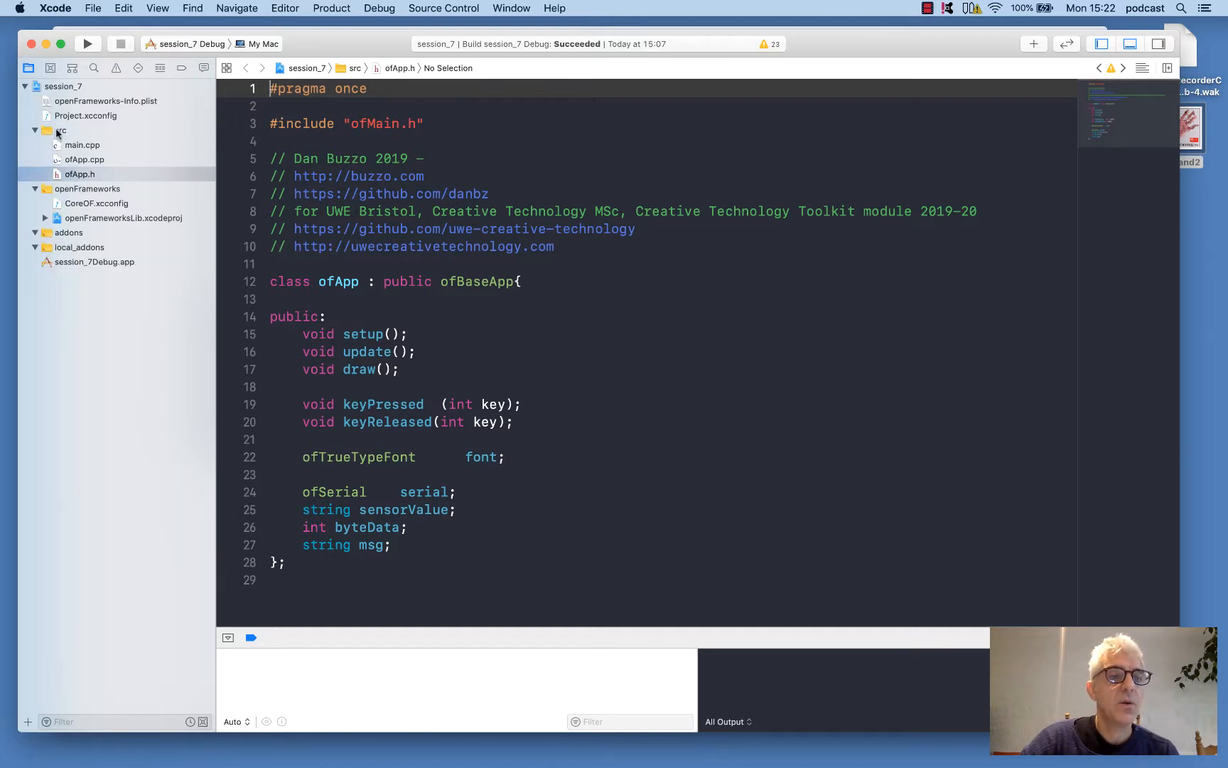
{"action": "left_click", "coordinate": [60, 130]}
{"action": "left_click", "coordinate": [77, 175]}
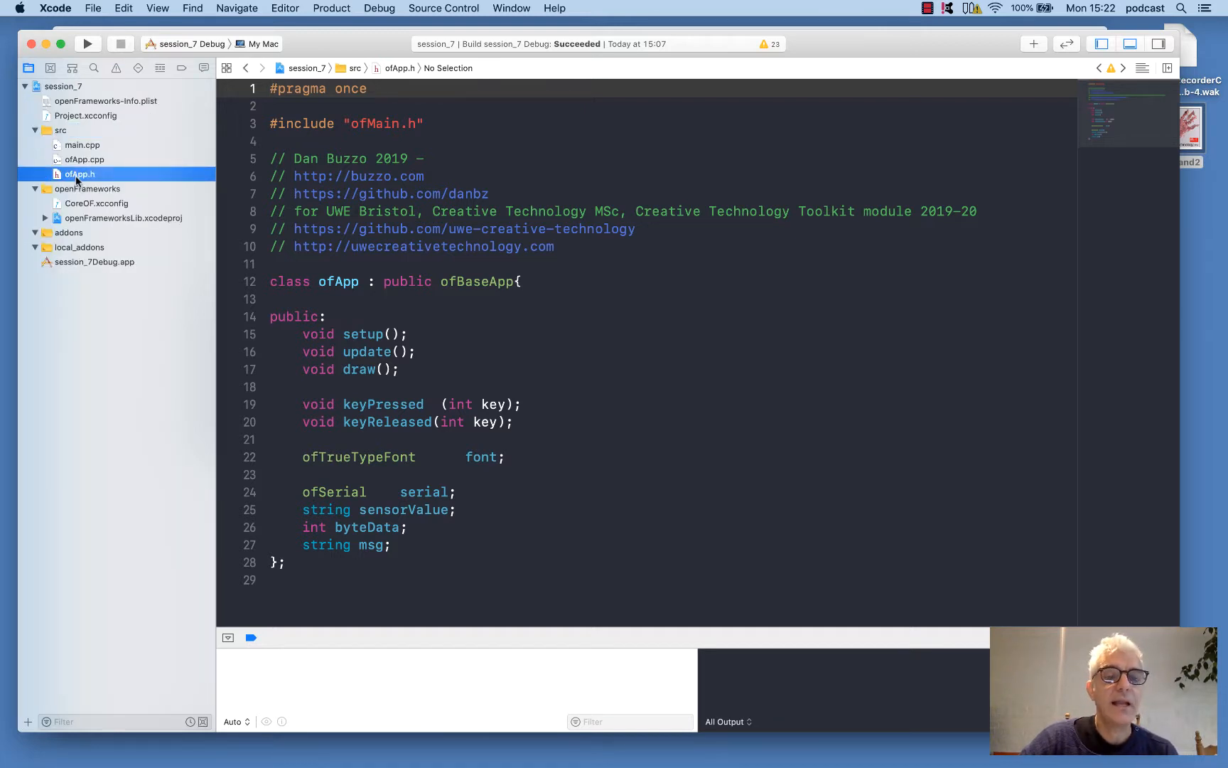
{"action": "left_click_drag", "start_coordinate": [530, 460], "coordinate": [304, 457]}
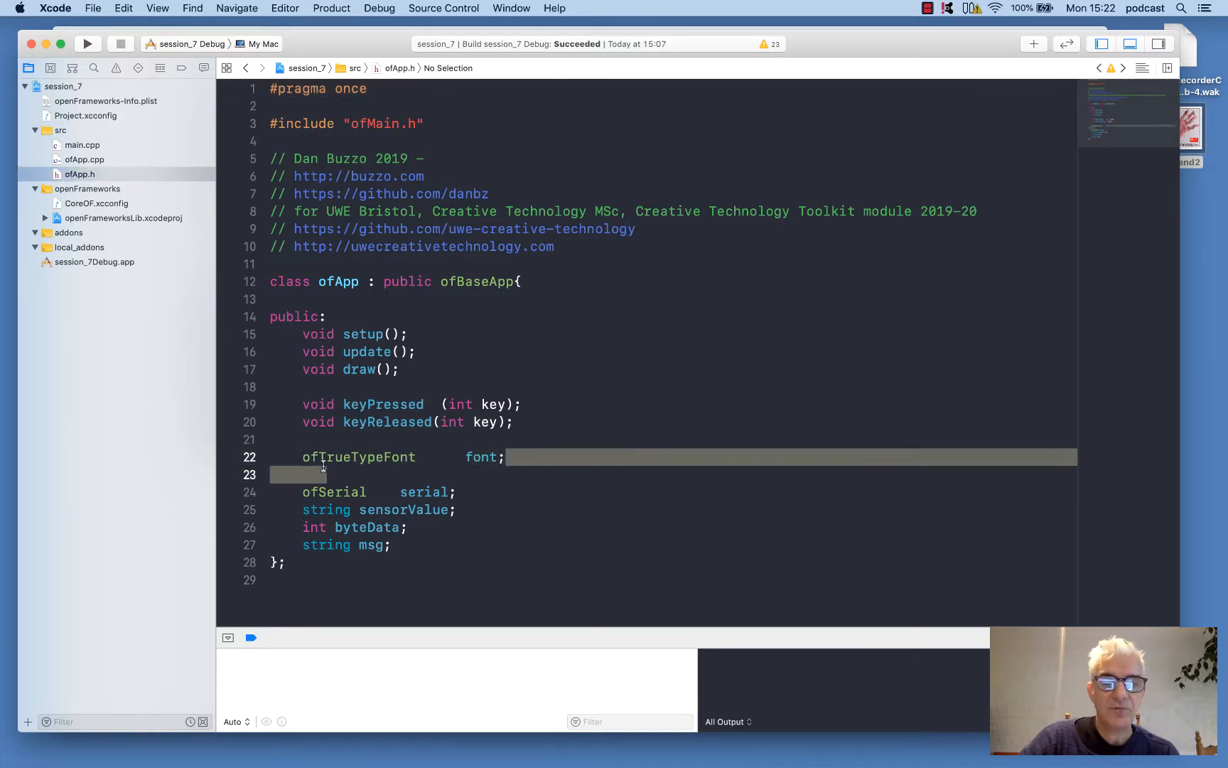
{"action": "double_click", "coordinate": [320, 458]}
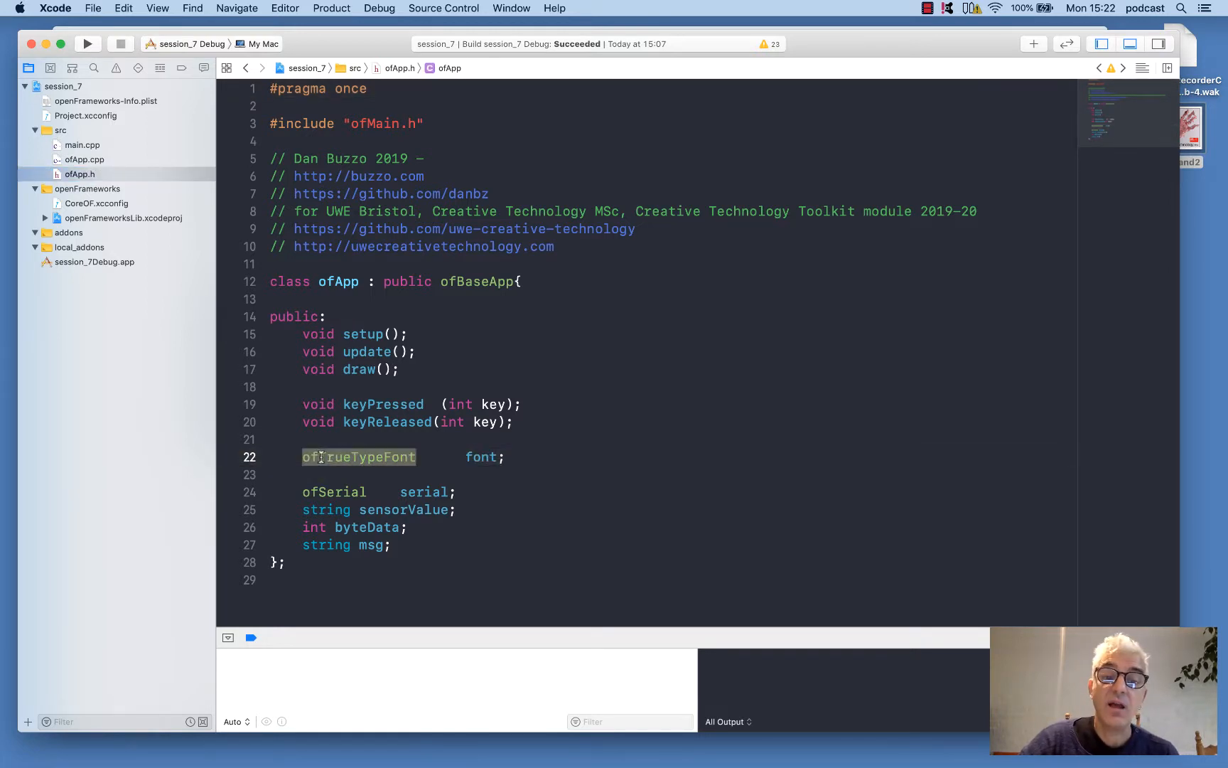
{"action": "double_click", "coordinate": [480, 459]}
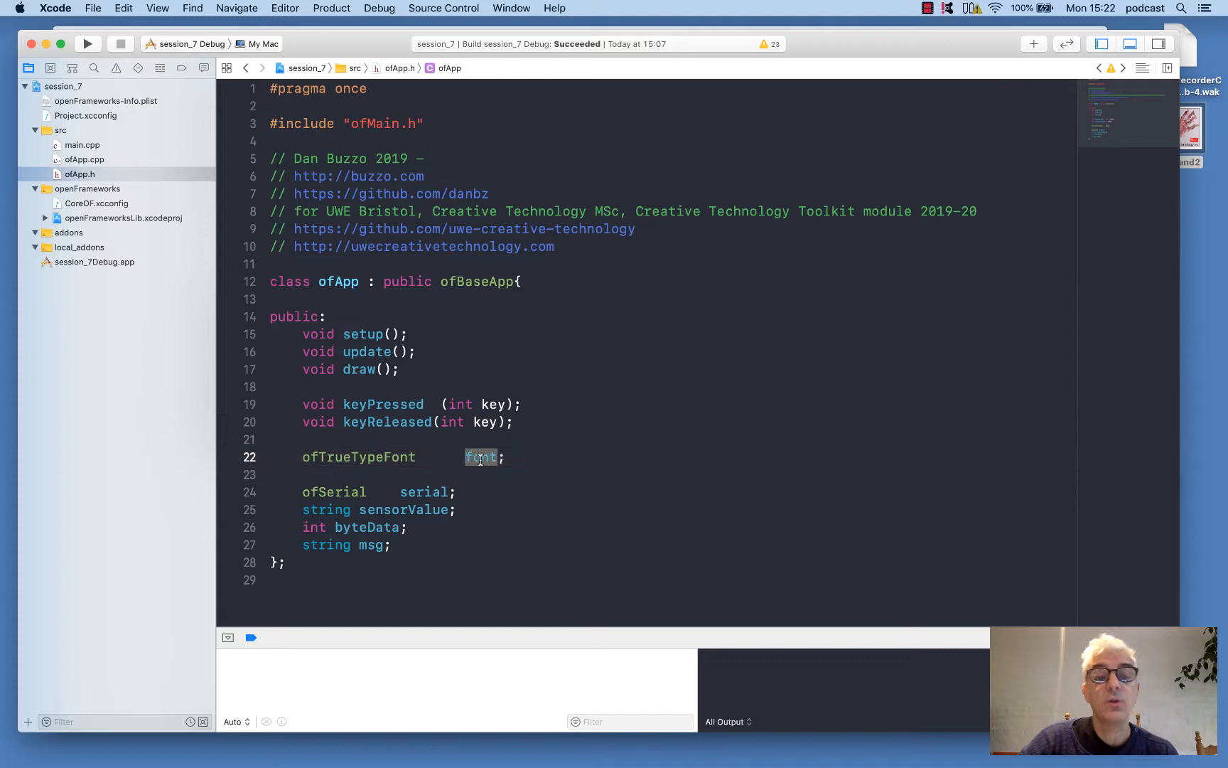
Point out the ofSerial serial, string sensorValue and int byteData members, then select ofApp.cpp
{"action": "double_click", "coordinate": [336, 491]}
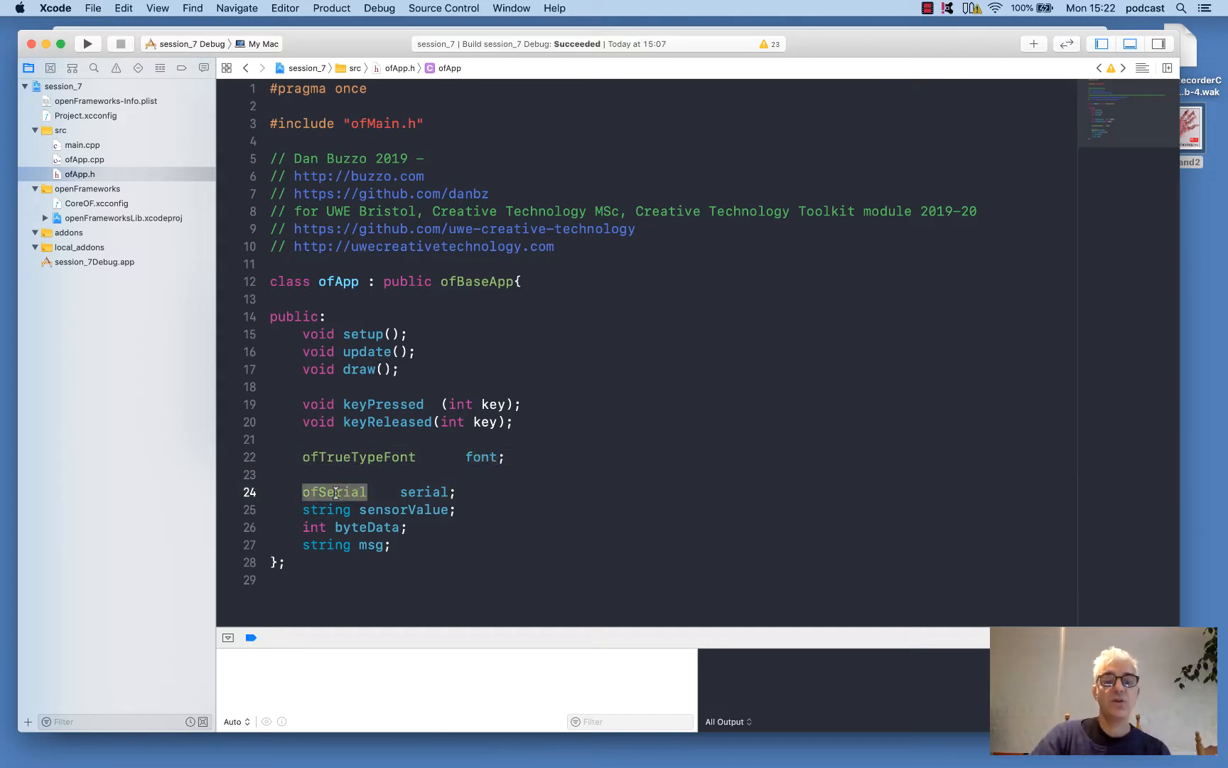
{"action": "double_click", "coordinate": [422, 491]}
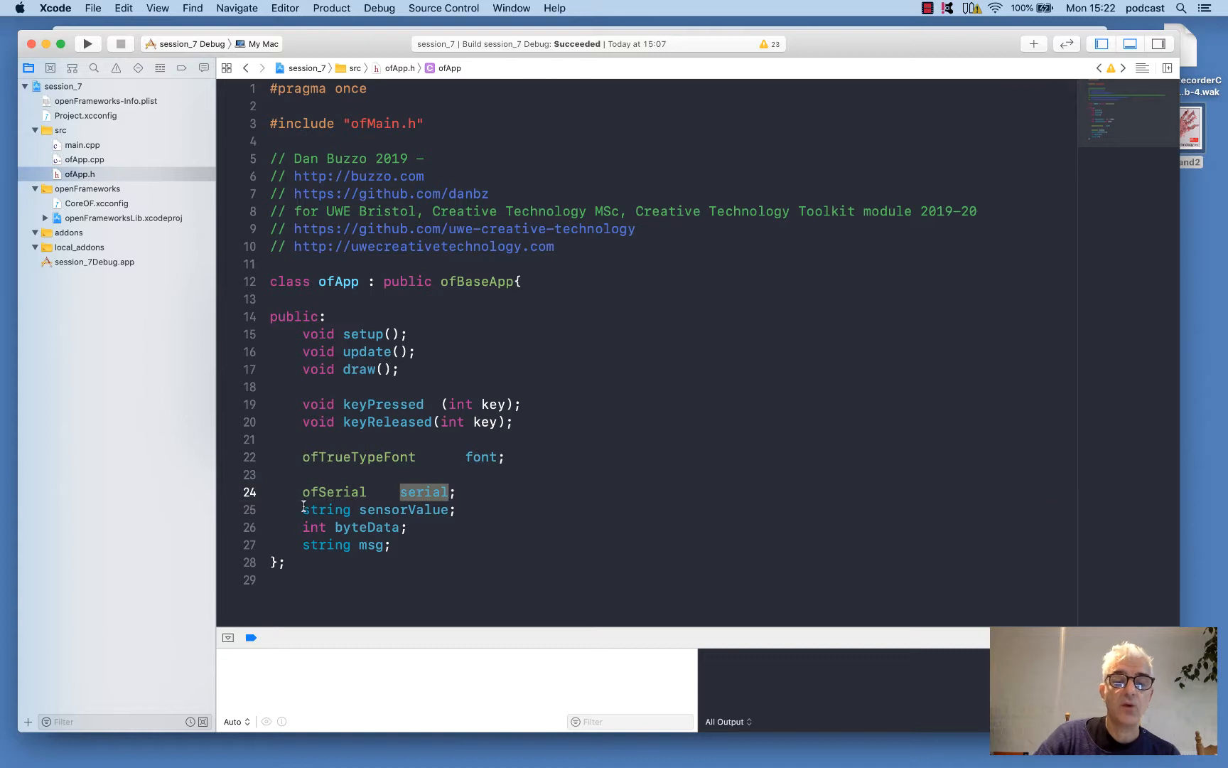
{"action": "left_click_drag", "start_coordinate": [304, 510], "coordinate": [452, 509]}
{"action": "double_click", "coordinate": [416, 510]}
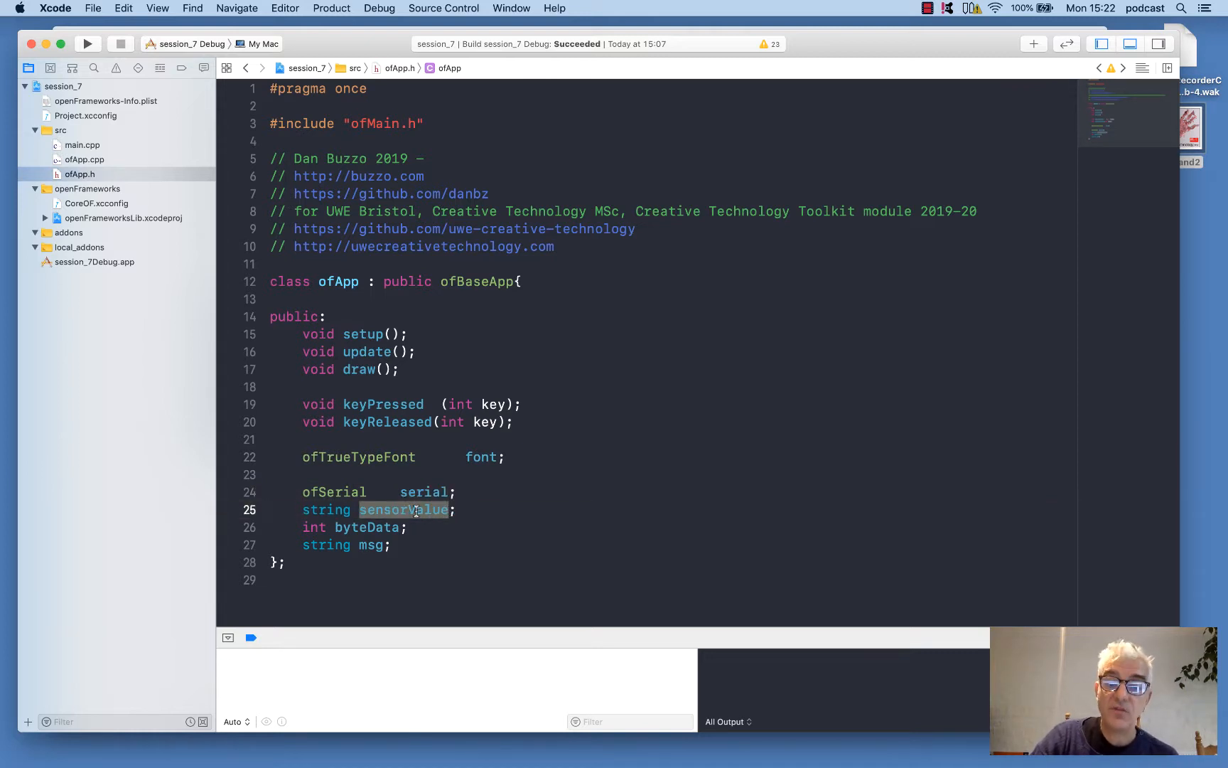
{"action": "double_click", "coordinate": [315, 528]}
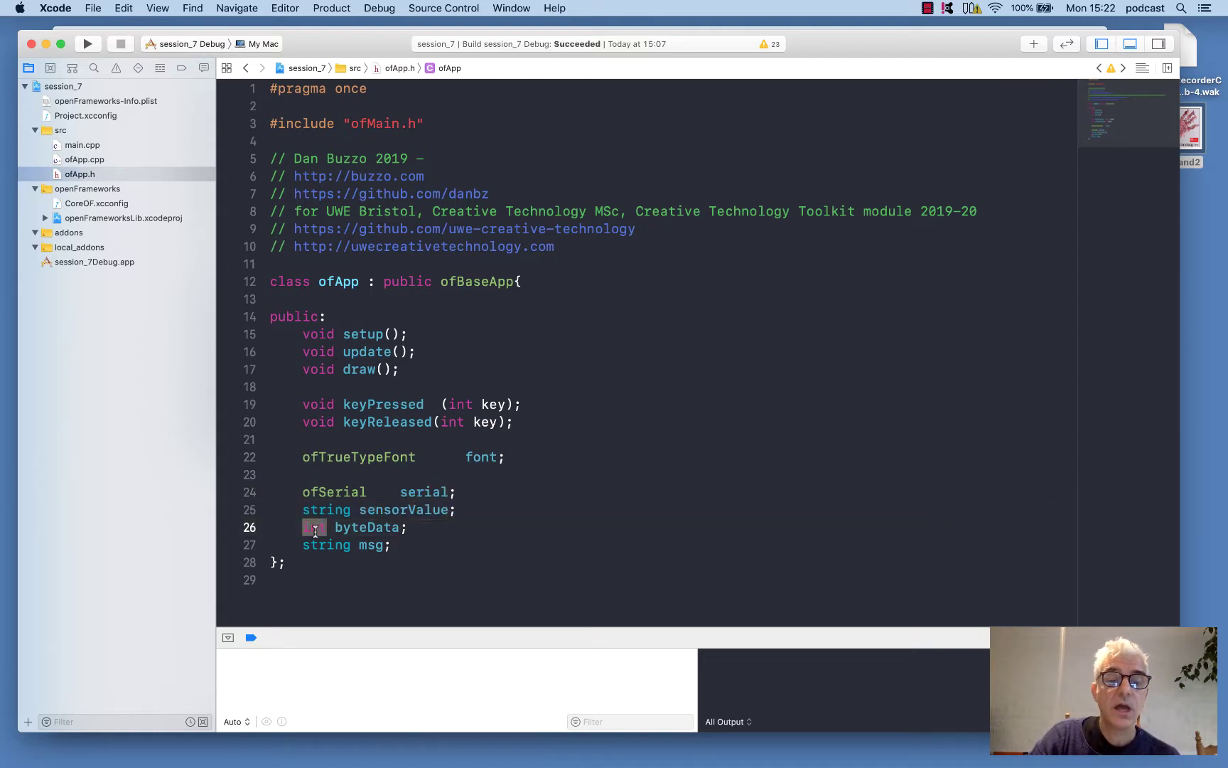
{"action": "double_click", "coordinate": [364, 526]}
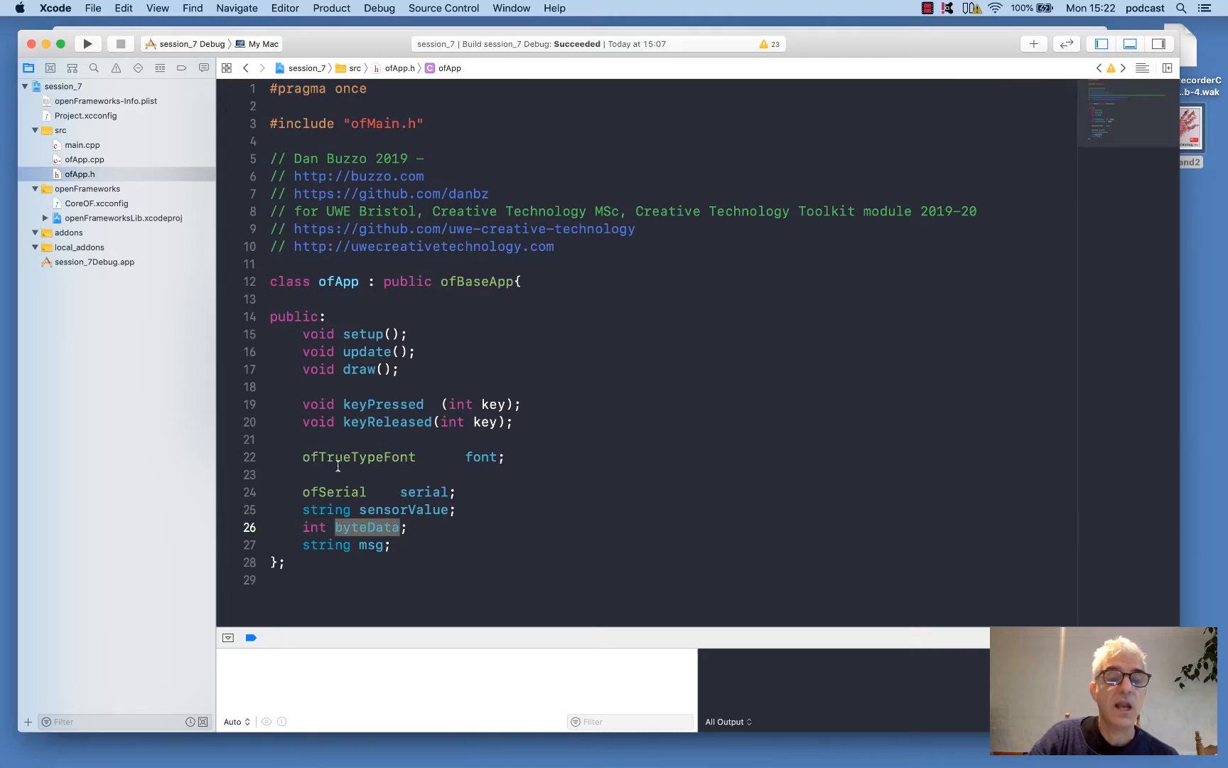
{"action": "left_click", "coordinate": [130, 158]}
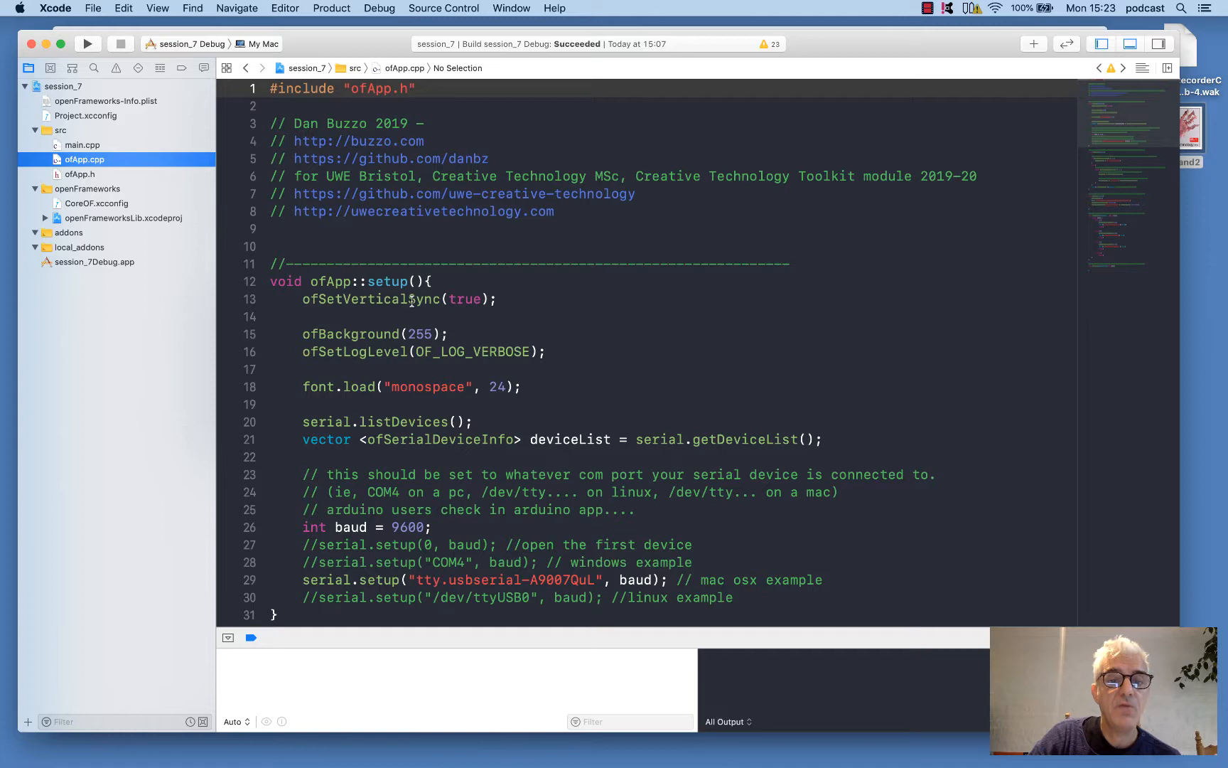
{"action": "scroll", "coordinate": [481, 388], "scroll_direction": "down", "scroll_amount": 4}
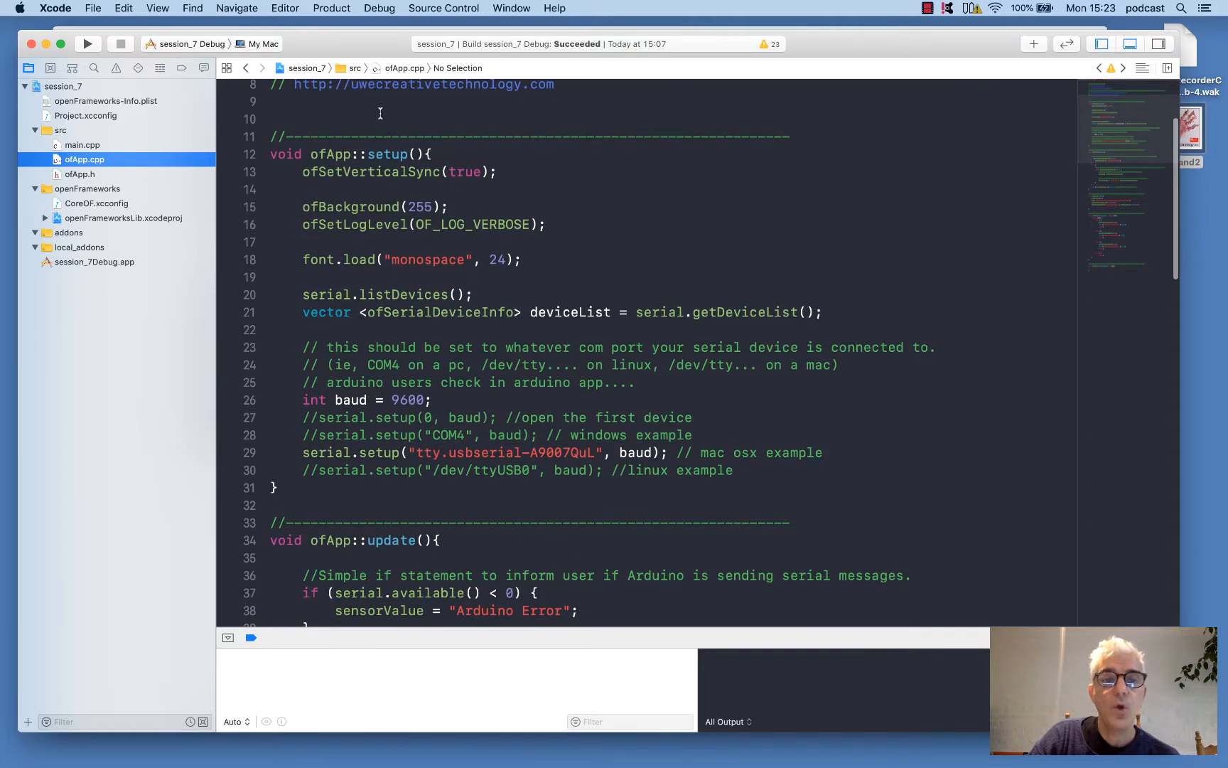
{"action": "left_click_drag", "start_coordinate": [272, 154], "coordinate": [305, 500]}
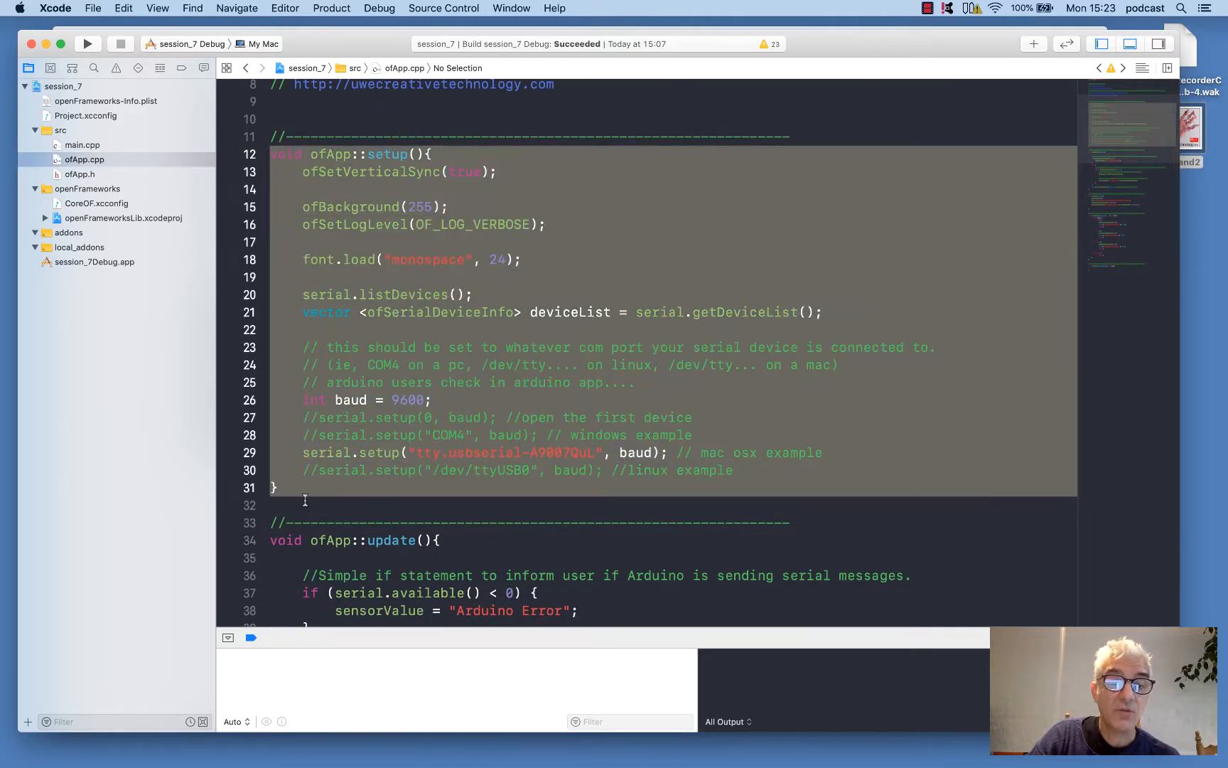
{"action": "left_click", "coordinate": [305, 503]}
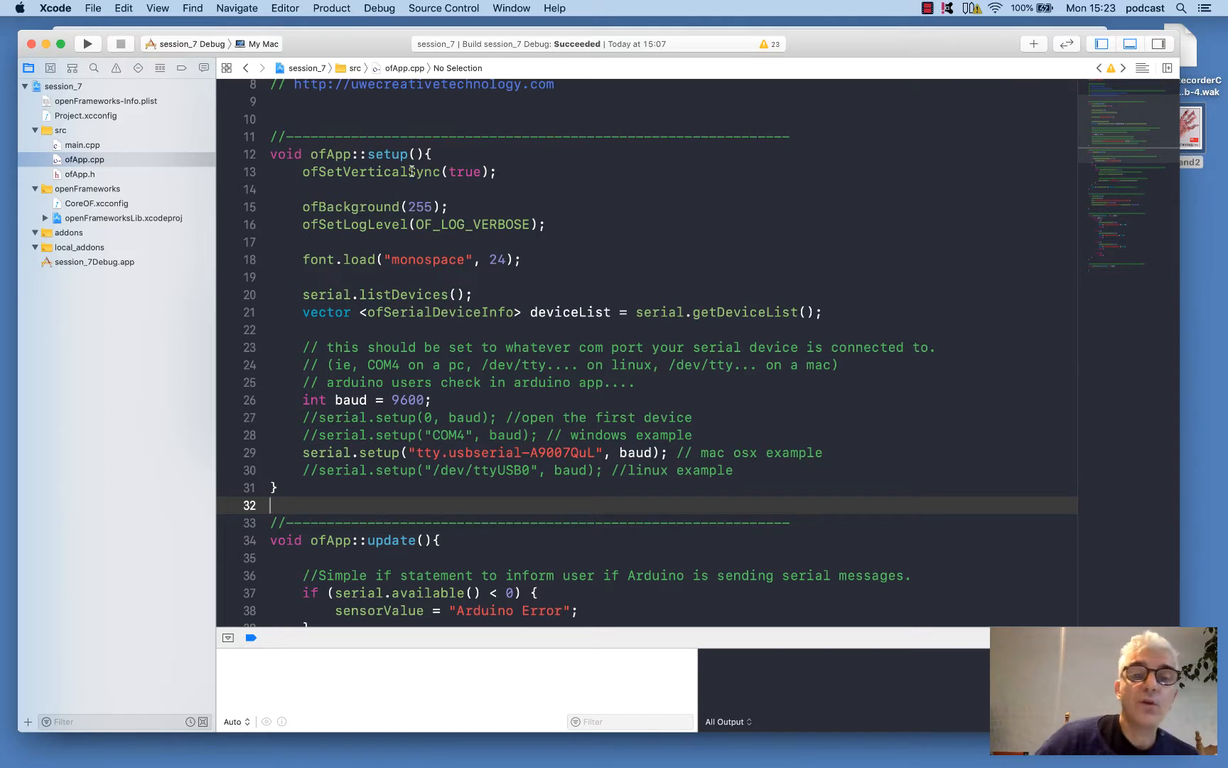
{"action": "left_click_drag", "start_coordinate": [302, 207], "coordinate": [473, 206]}
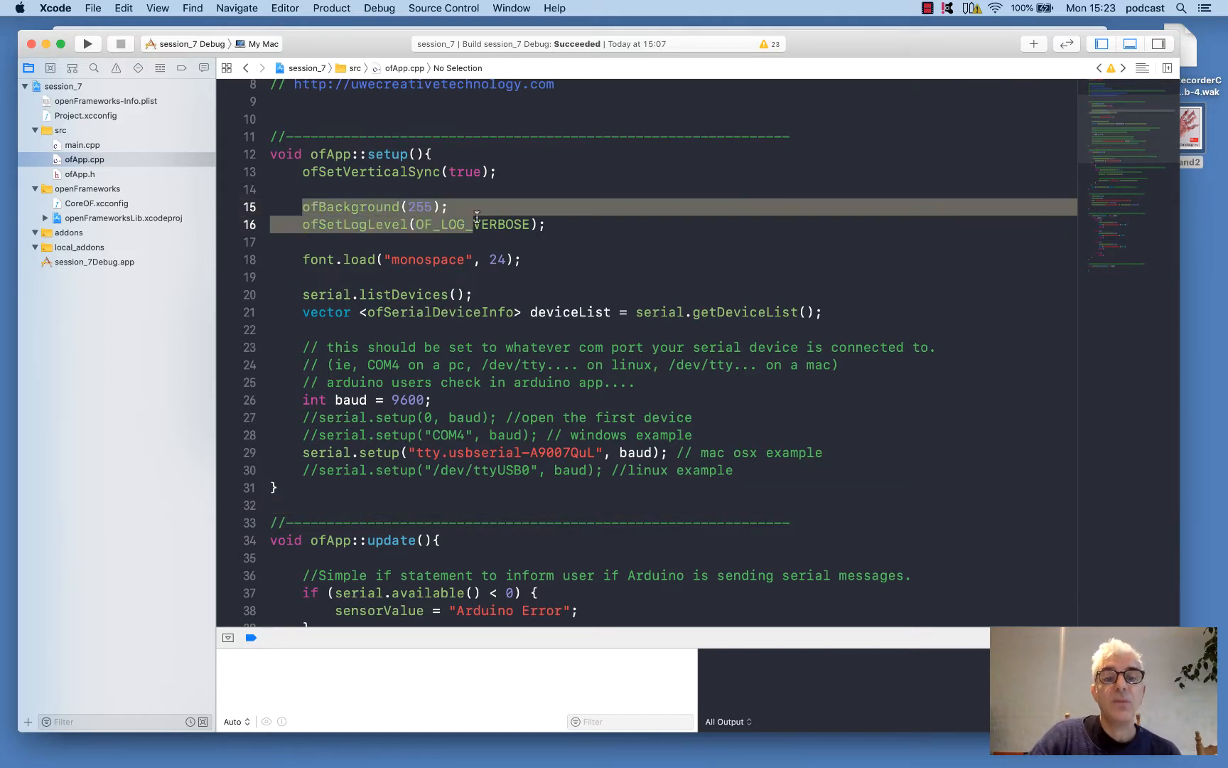
{"action": "left_click_drag", "start_coordinate": [547, 225], "coordinate": [304, 229]}
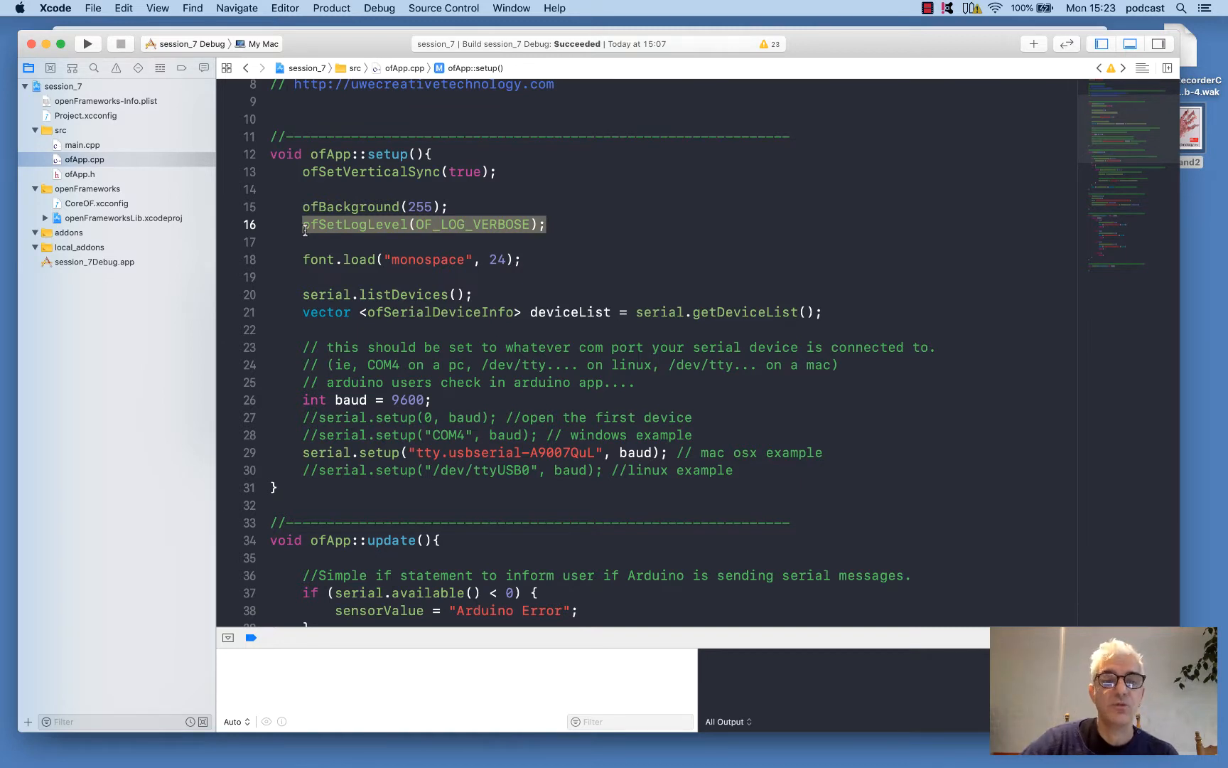
{"action": "double_click", "coordinate": [312, 295]}
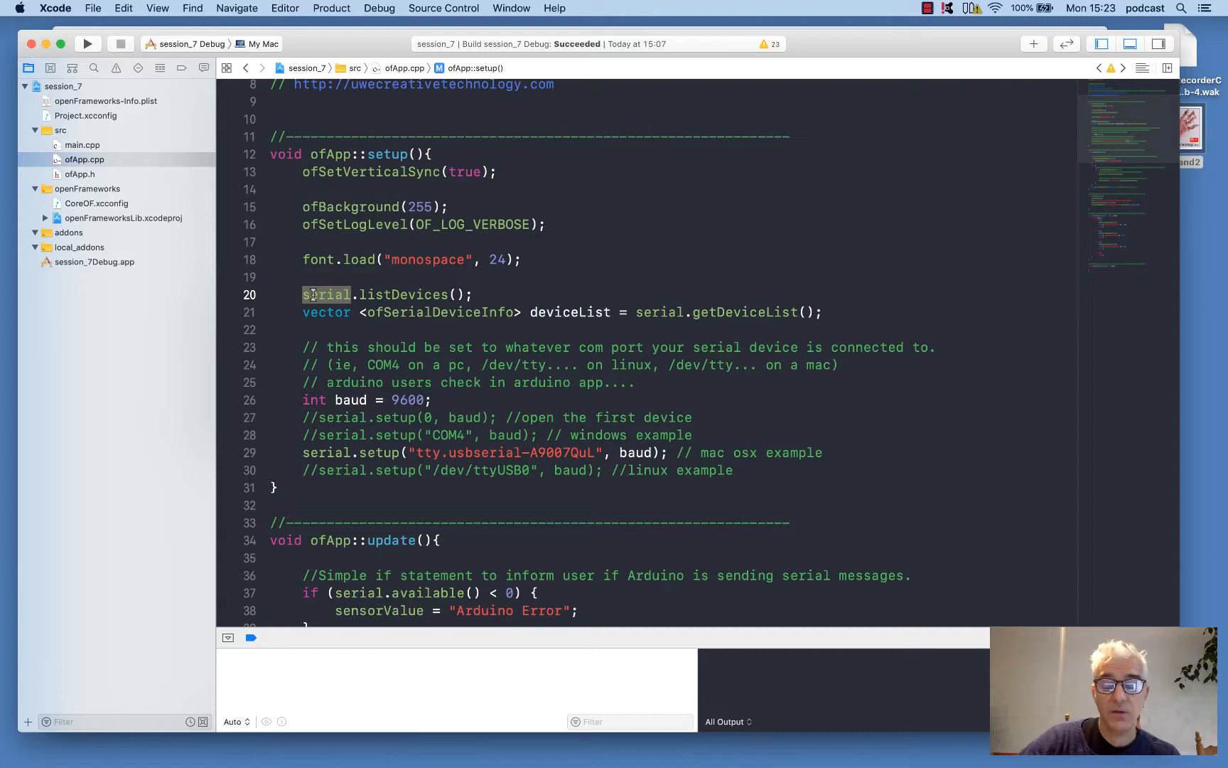
{"action": "double_click", "coordinate": [394, 295]}
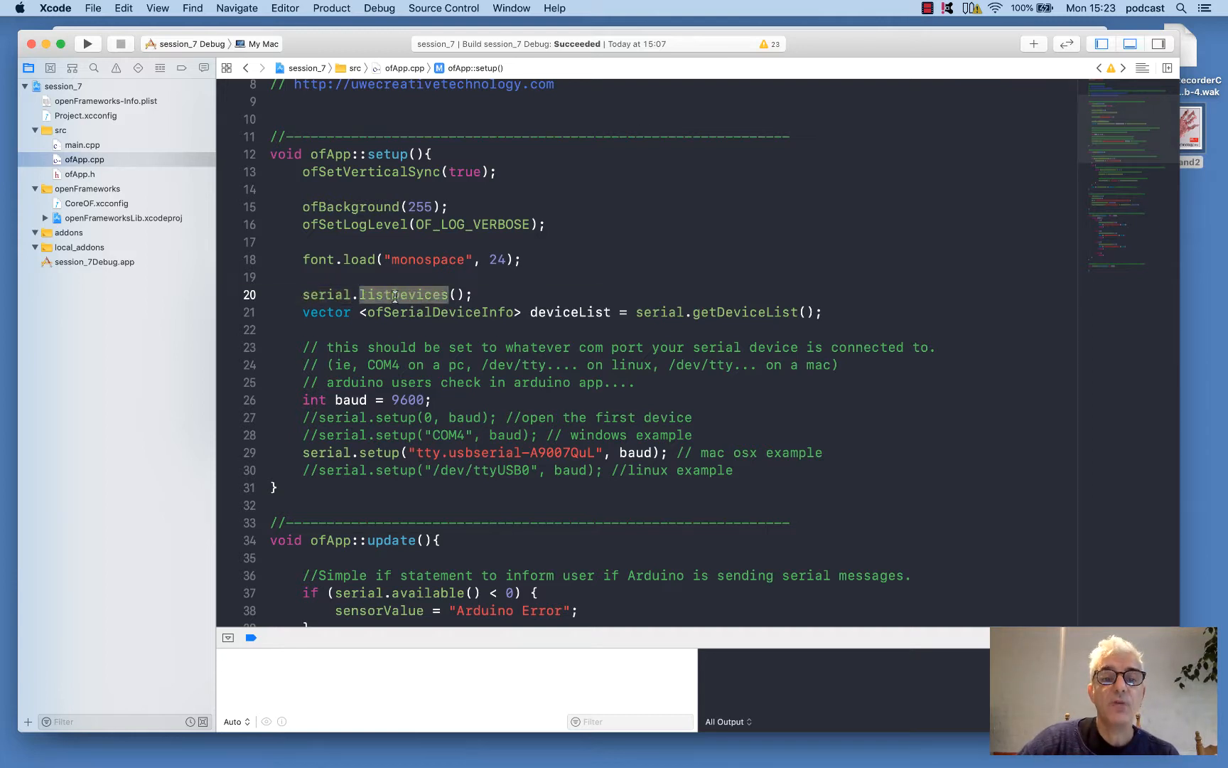
{"action": "left_click", "coordinate": [463, 295]}
{"action": "left_click_drag", "start_coordinate": [448, 295], "coordinate": [361, 295]}
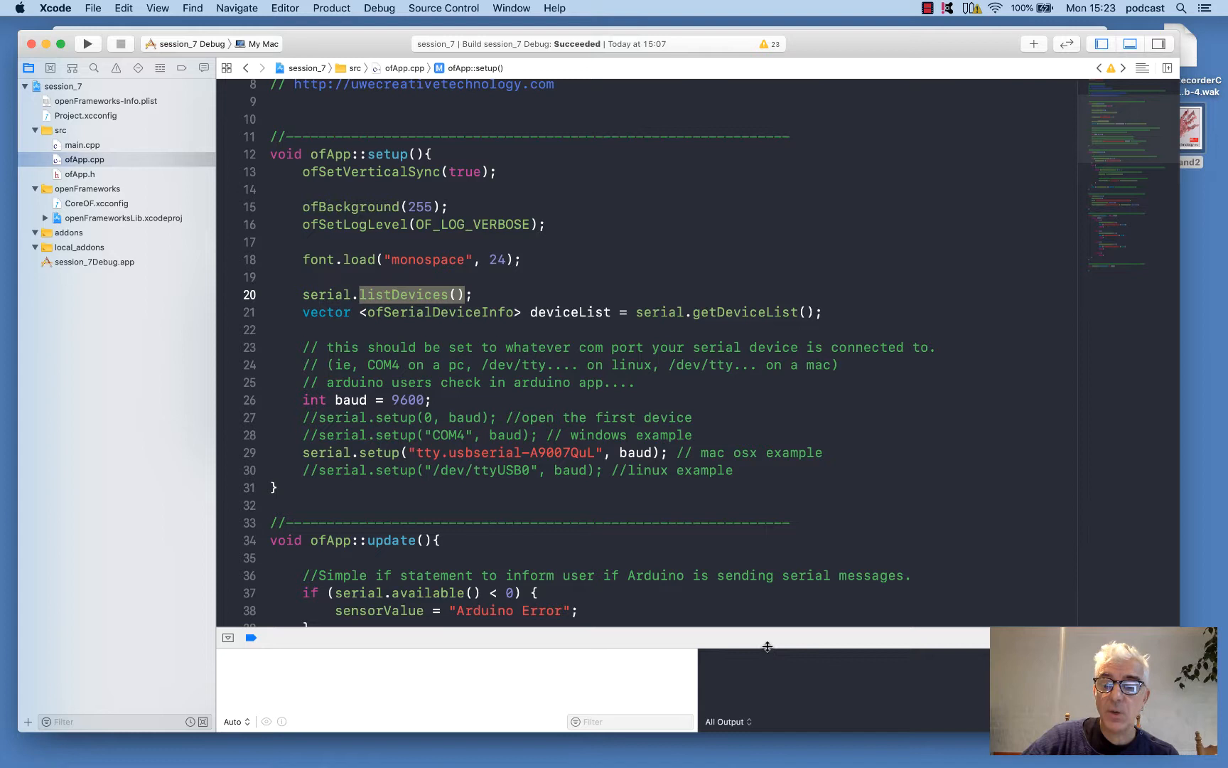
{"action": "left_click_drag", "start_coordinate": [767, 638], "coordinate": [771, 561]}
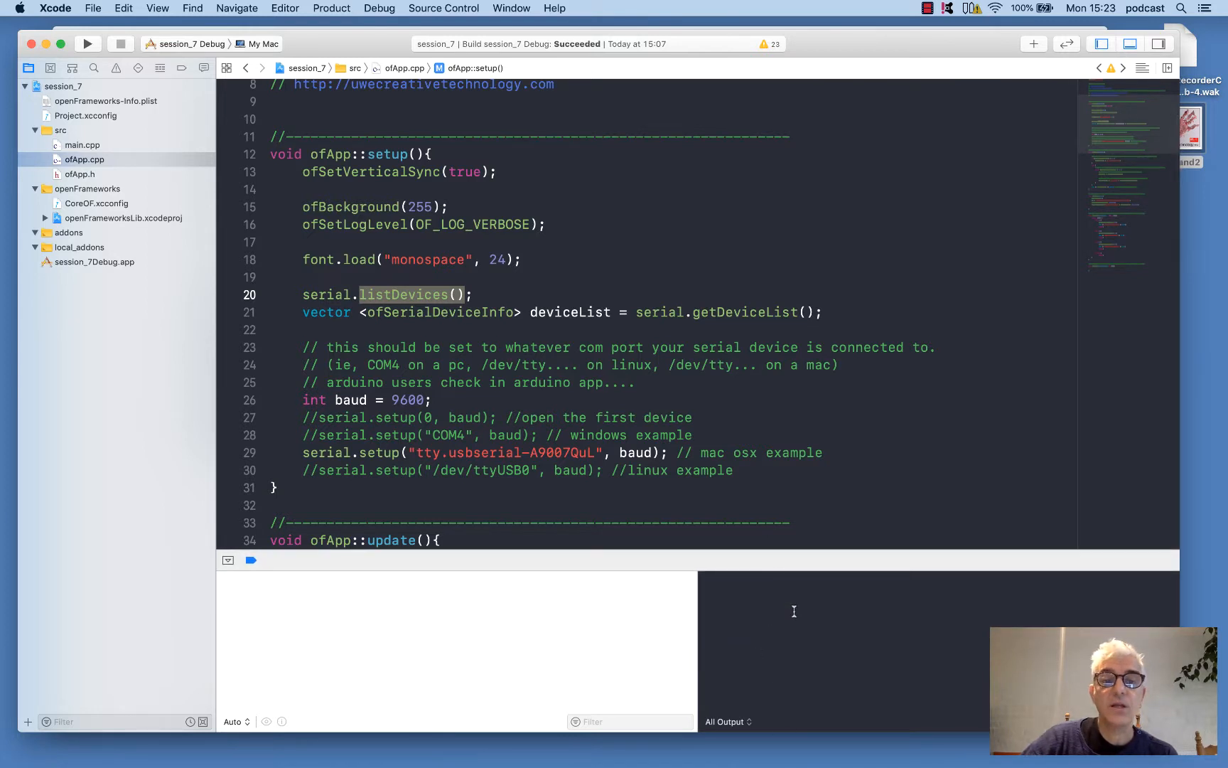
{"action": "scroll", "coordinate": [633, 393], "scroll_direction": "down", "scroll_amount": 3}
{"action": "scroll", "coordinate": [576, 288], "scroll_direction": "down", "scroll_amount": 3}
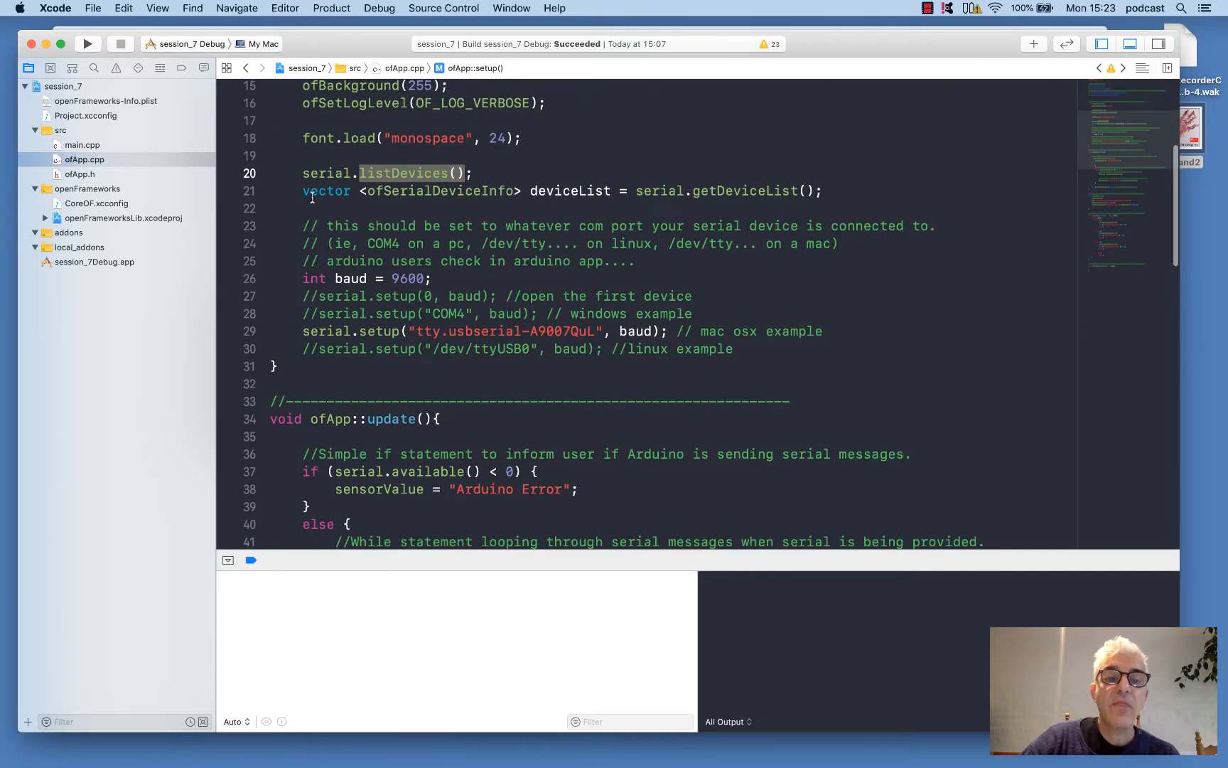
{"action": "left_click_drag", "start_coordinate": [303, 190], "coordinate": [822, 191]}
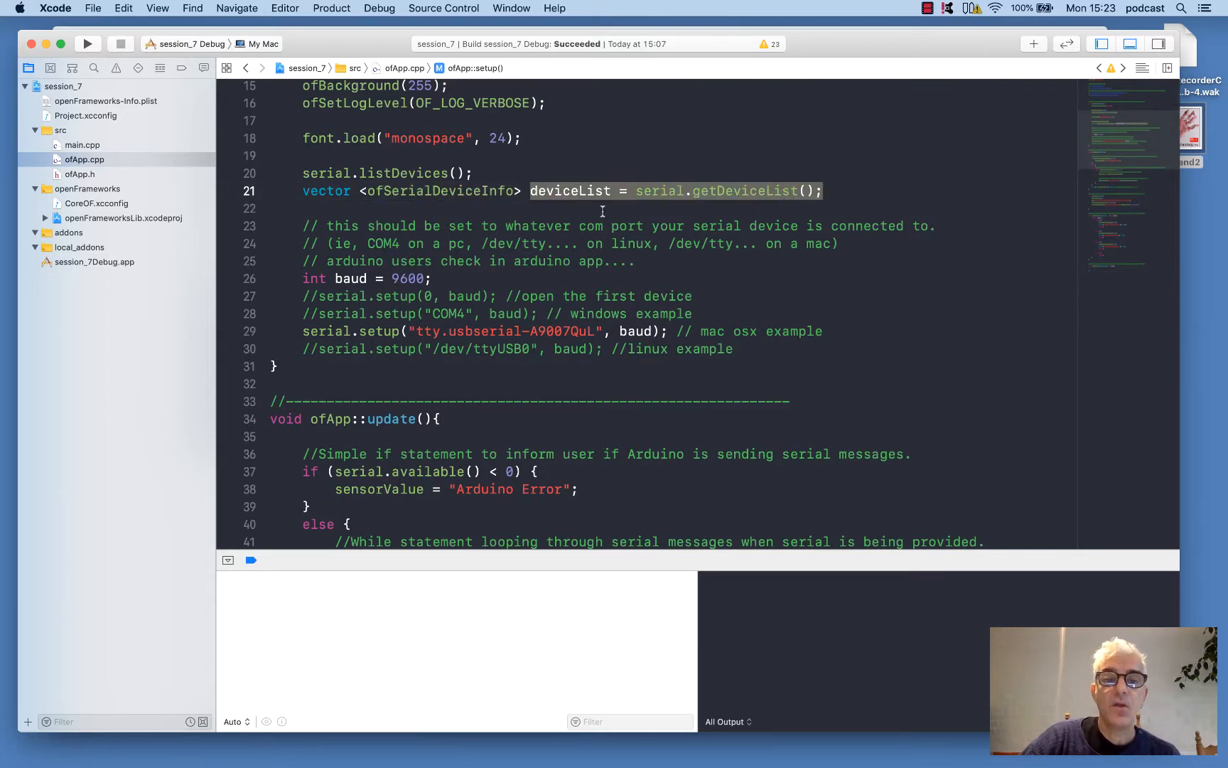
{"action": "scroll", "coordinate": [397, 261], "scroll_direction": "up", "scroll_amount": 1}
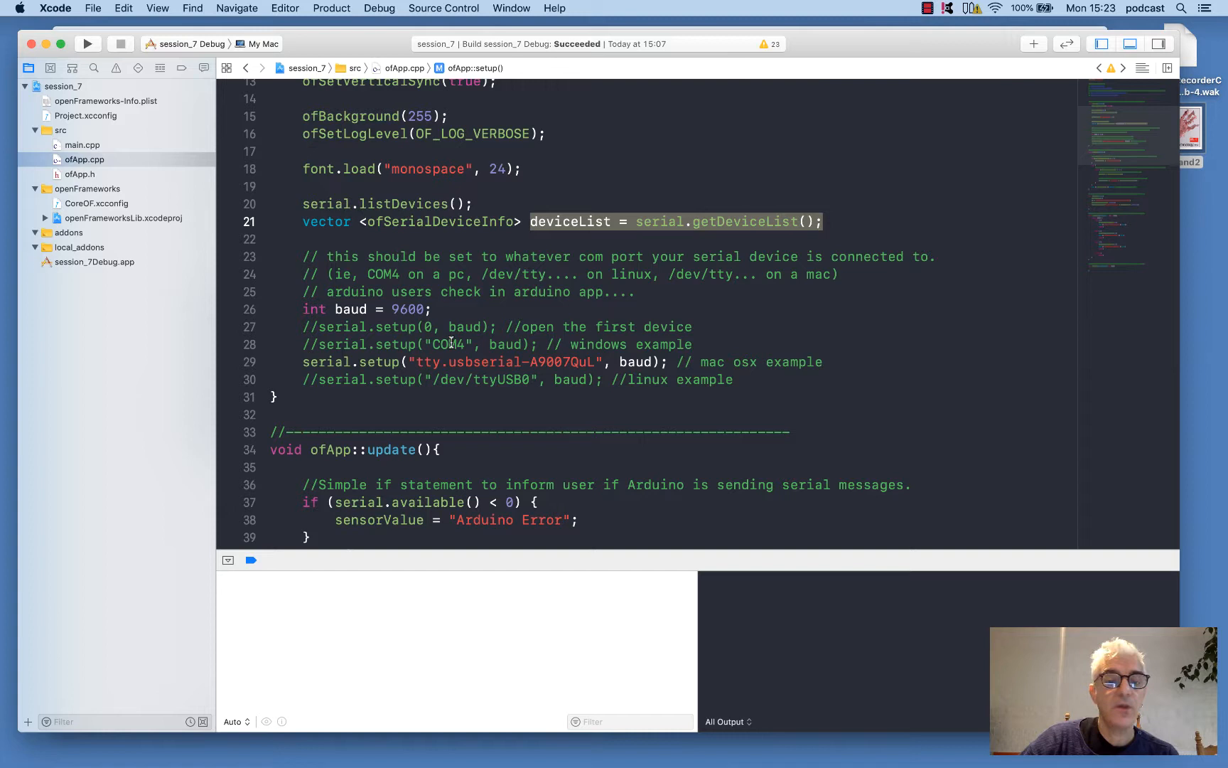
{"action": "left_click_drag", "start_coordinate": [304, 309], "coordinate": [431, 308]}
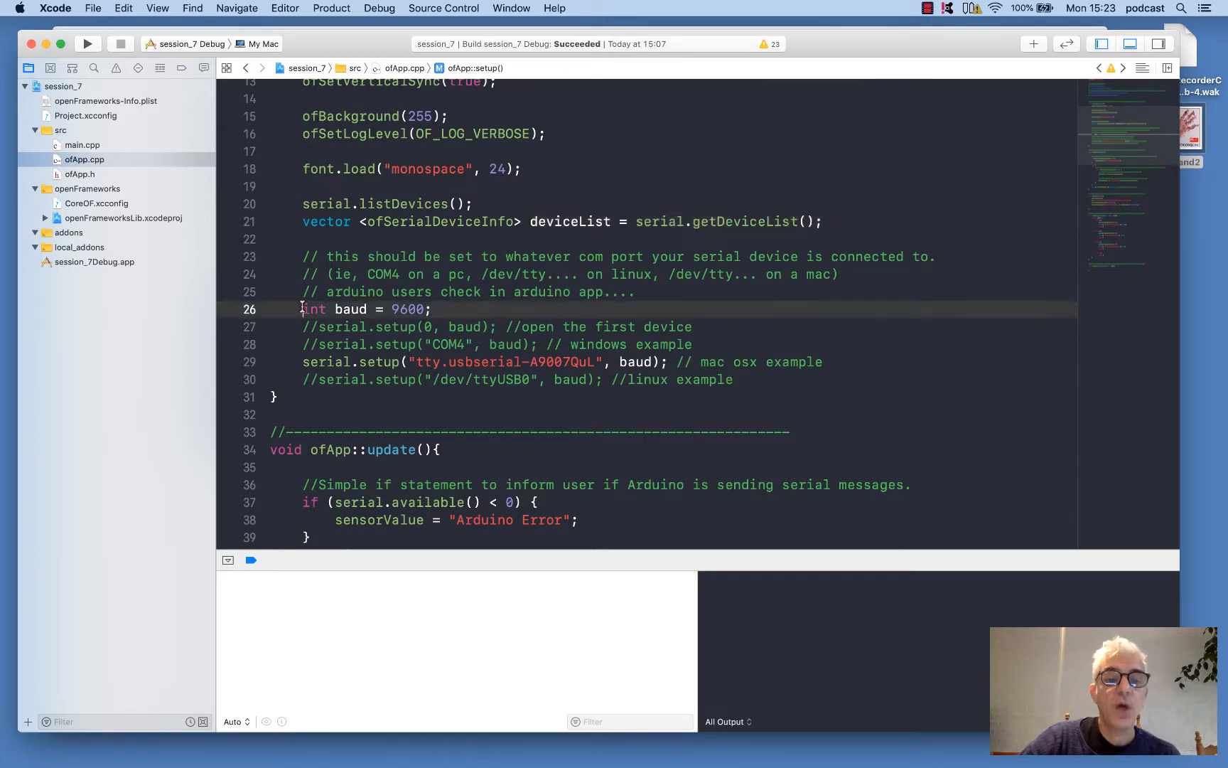
{"action": "left_click", "coordinate": [413, 309], "text": "alt"}
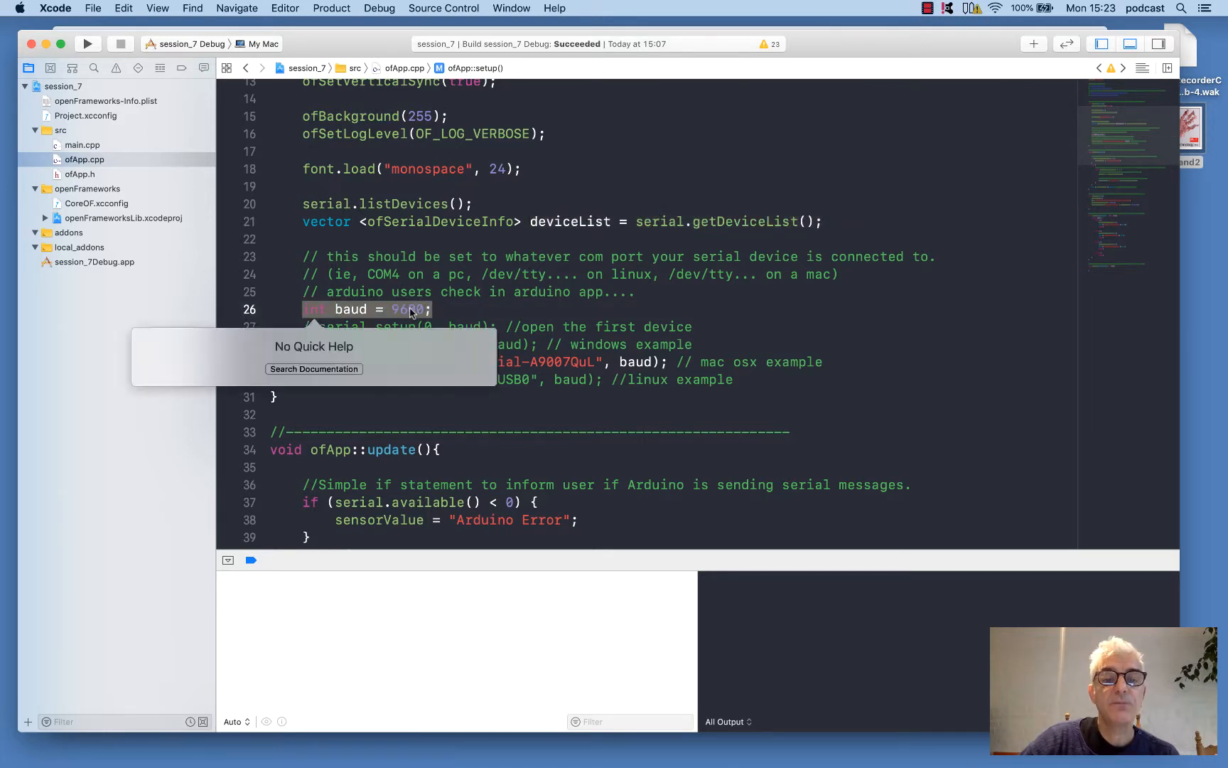
{"action": "double_click", "coordinate": [403, 309]}
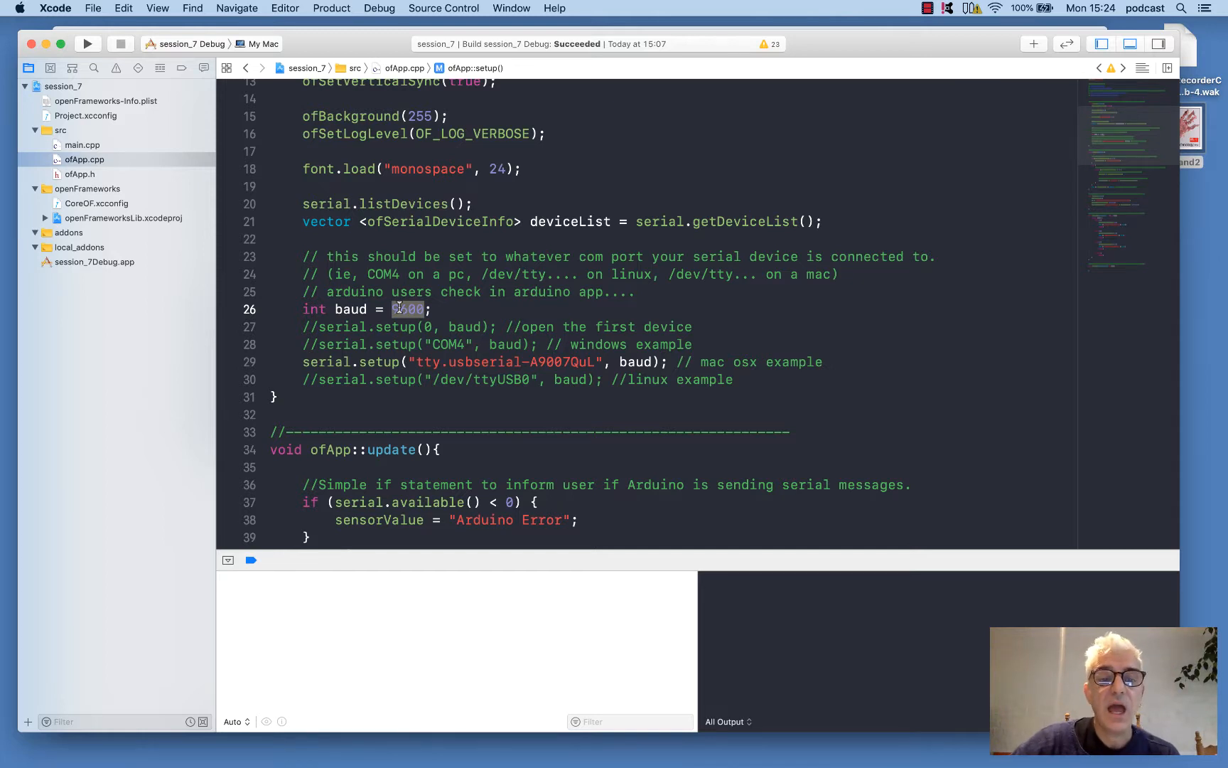
{"action": "scroll", "coordinate": [397, 308], "scroll_direction": "down", "scroll_amount": 3}
{"action": "double_click", "coordinate": [374, 307]}
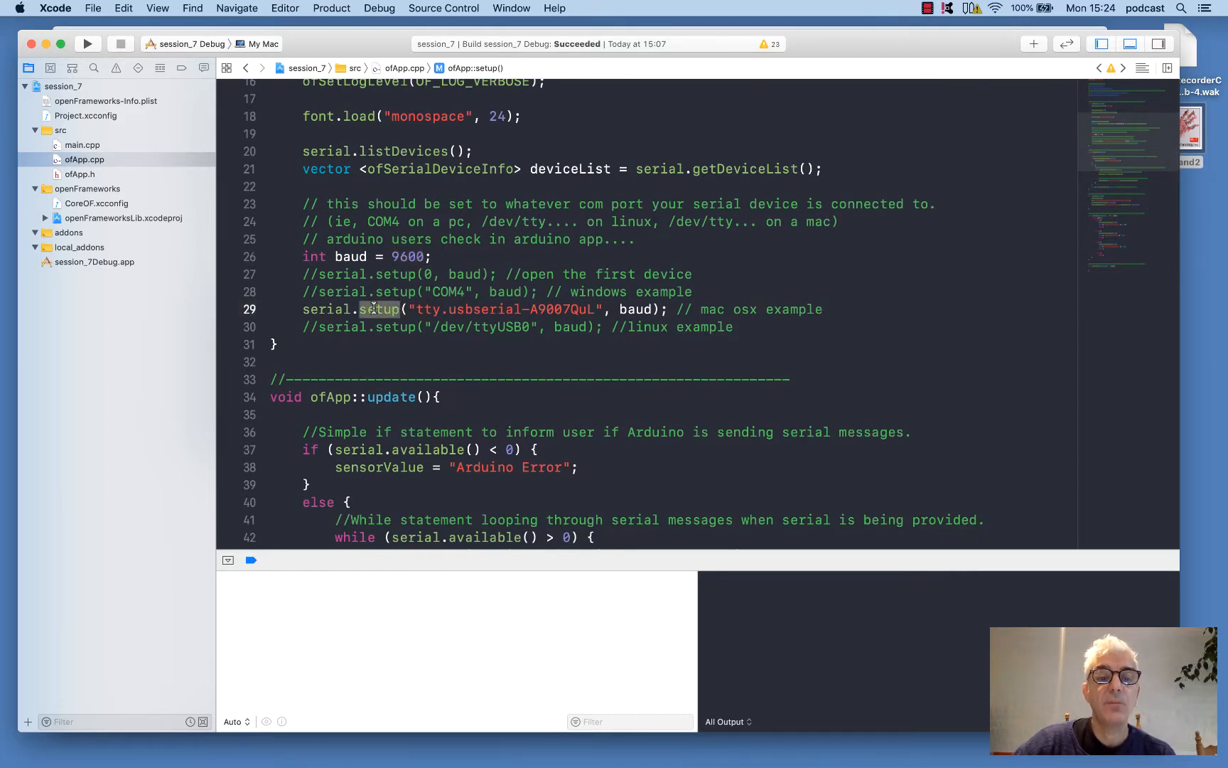
{"action": "double_click", "coordinate": [322, 308]}
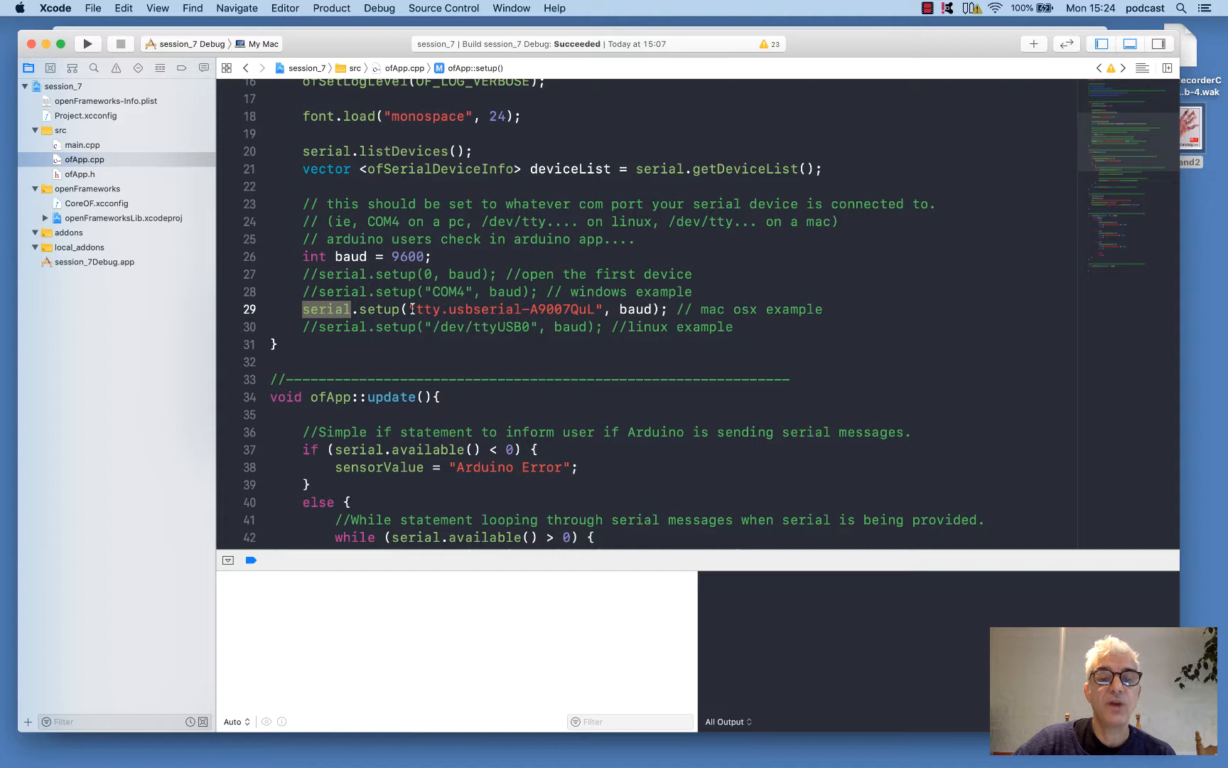
{"action": "left_click_drag", "start_coordinate": [407, 309], "coordinate": [610, 308]}
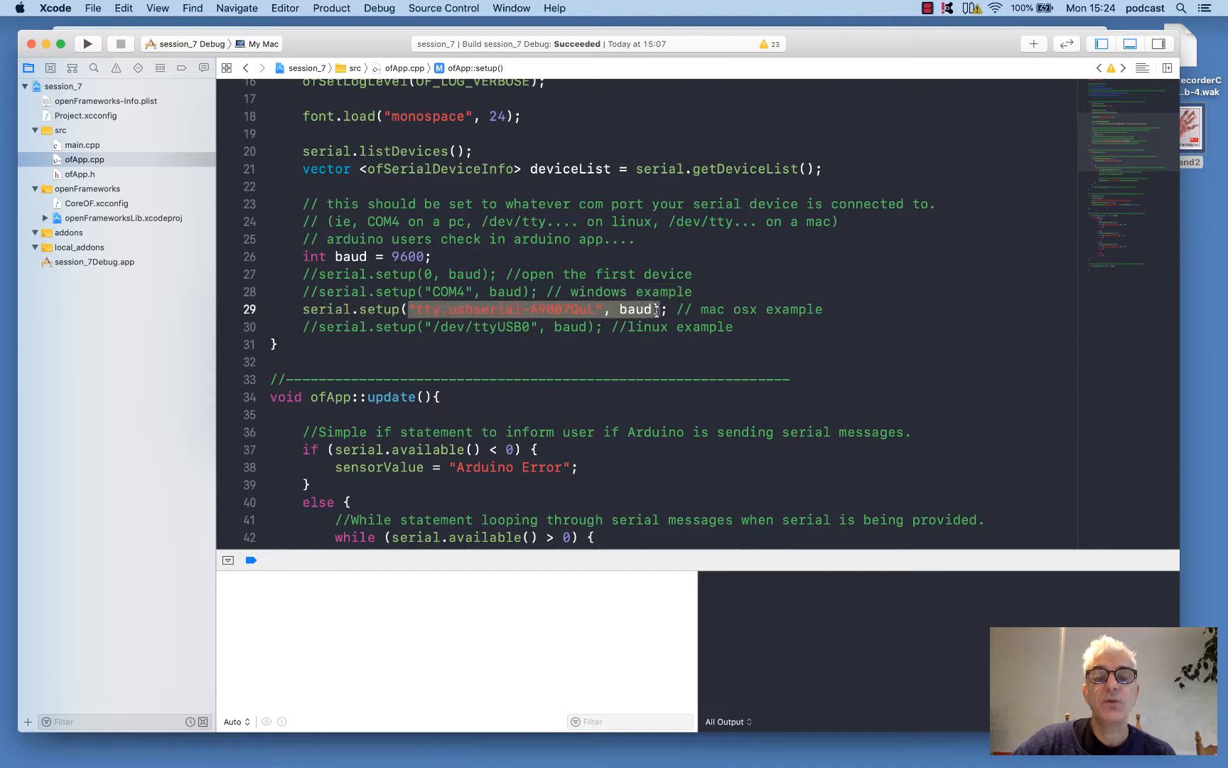
{"action": "double_click", "coordinate": [533, 308]}
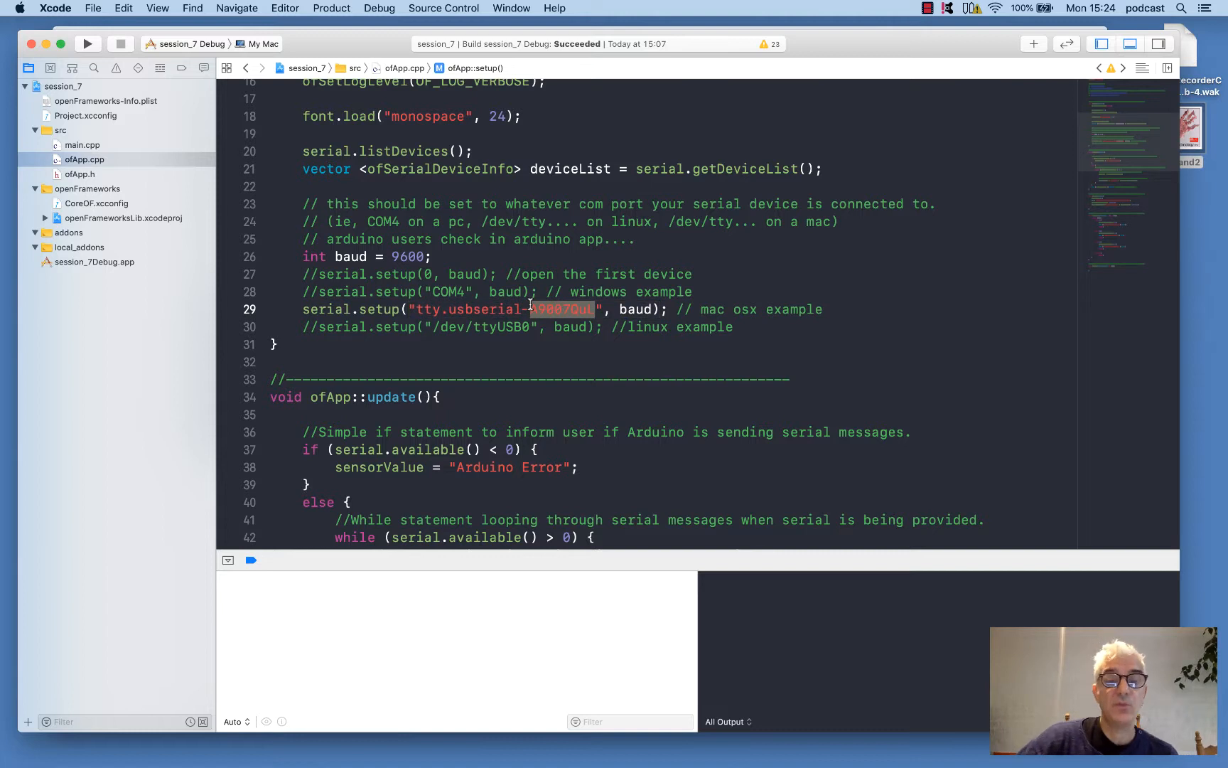
{"action": "left_click_drag", "start_coordinate": [450, 308], "coordinate": [595, 308]}
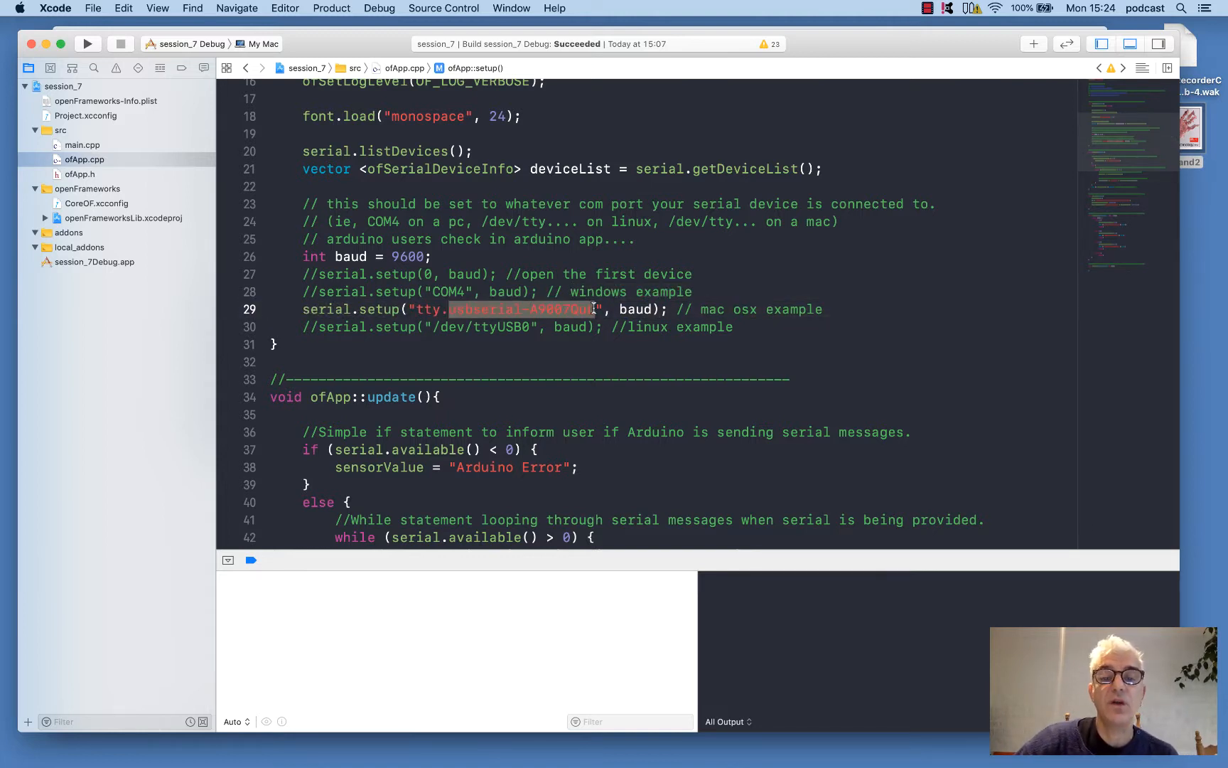
{"action": "double_click", "coordinate": [634, 310]}
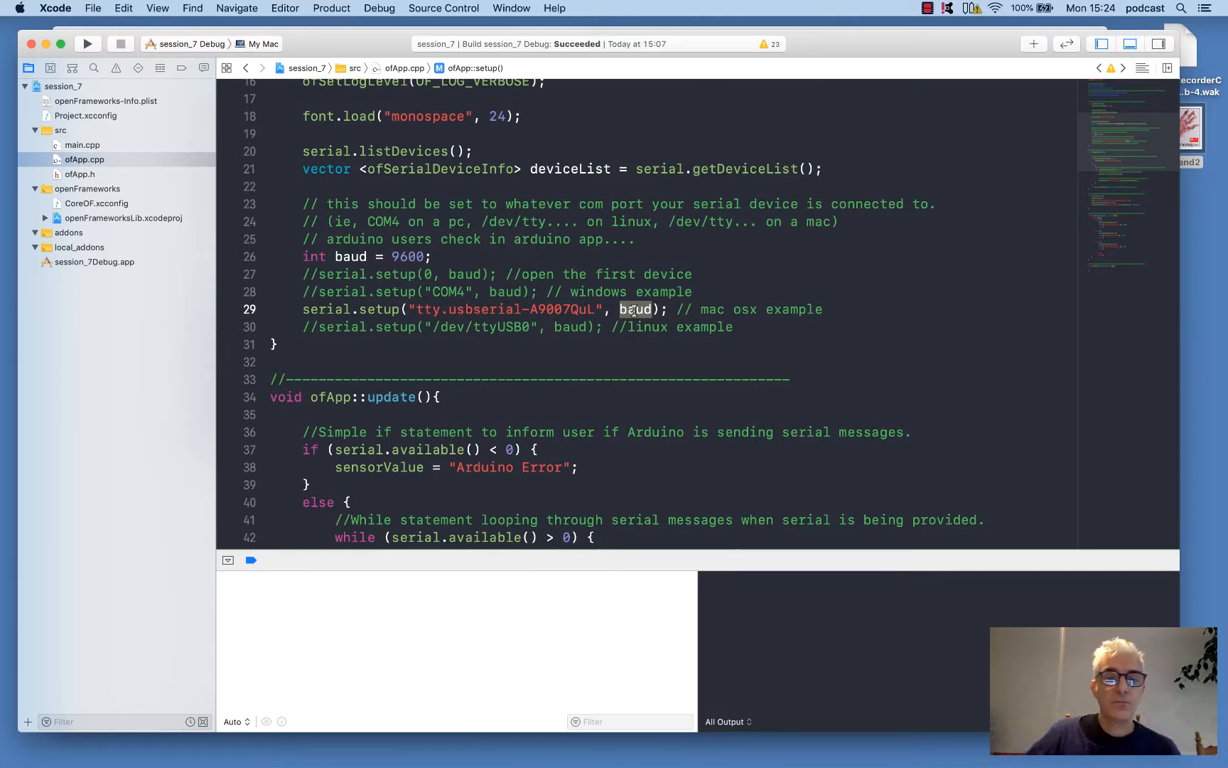
{"action": "scroll", "coordinate": [634, 309], "scroll_direction": "down", "scroll_amount": 1}
{"action": "scroll", "coordinate": [634, 309], "scroll_direction": "down", "scroll_amount": 5}
{"action": "scroll", "coordinate": [633, 310], "scroll_direction": "down", "scroll_amount": 5}
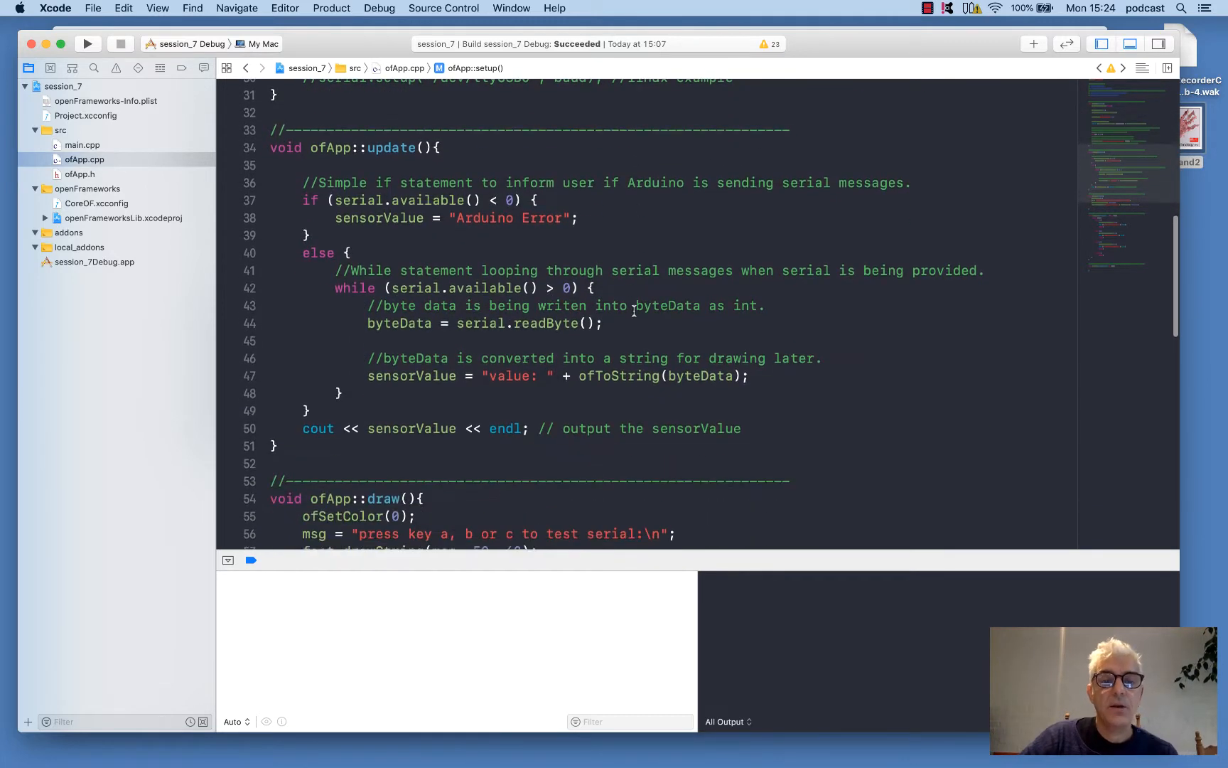
{"action": "scroll", "coordinate": [479, 288], "scroll_direction": "down", "scroll_amount": 3}
{"action": "left_click_drag", "start_coordinate": [300, 198], "coordinate": [465, 200]}
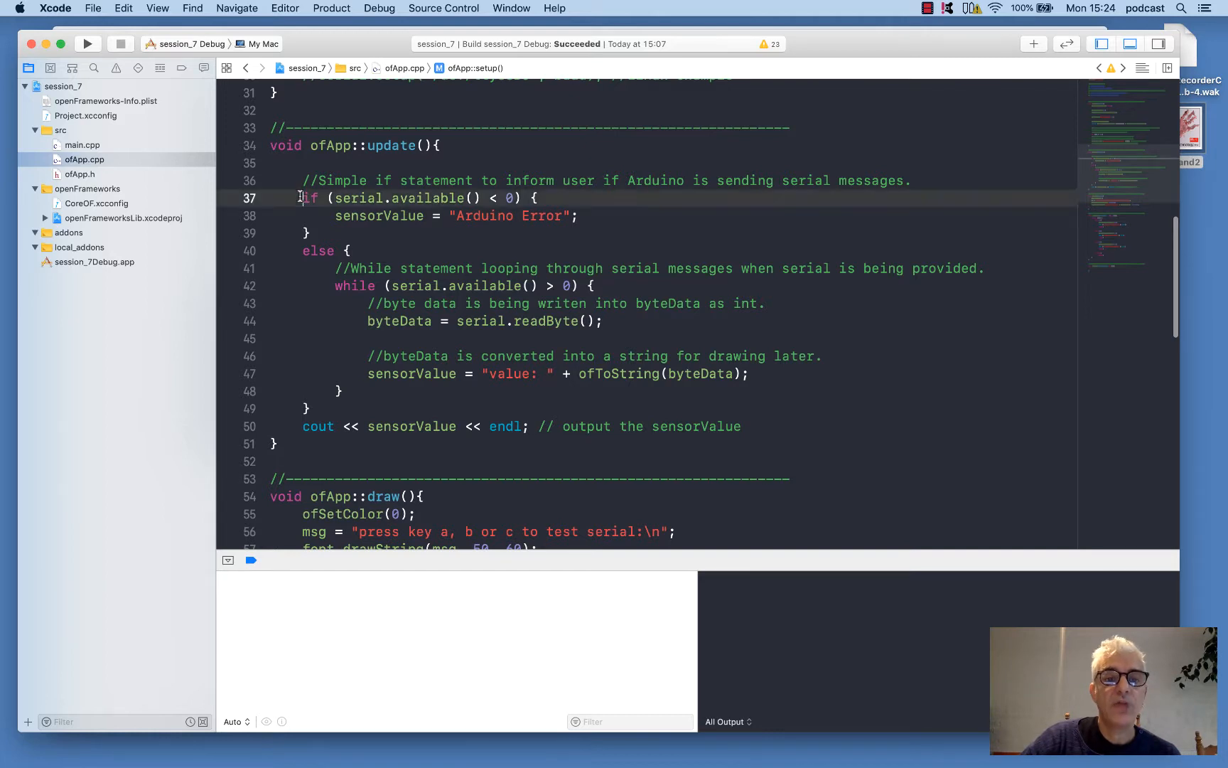
{"action": "left_click", "coordinate": [434, 198]}
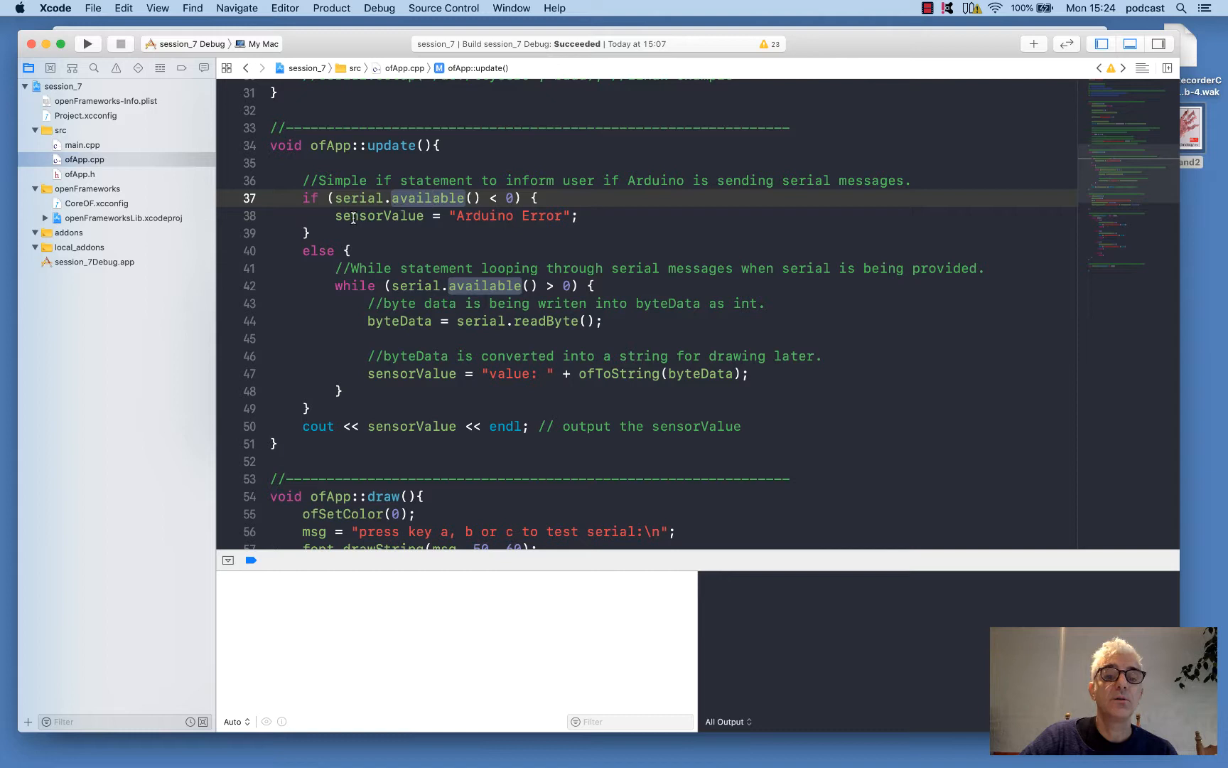
{"action": "double_click", "coordinate": [355, 216]}
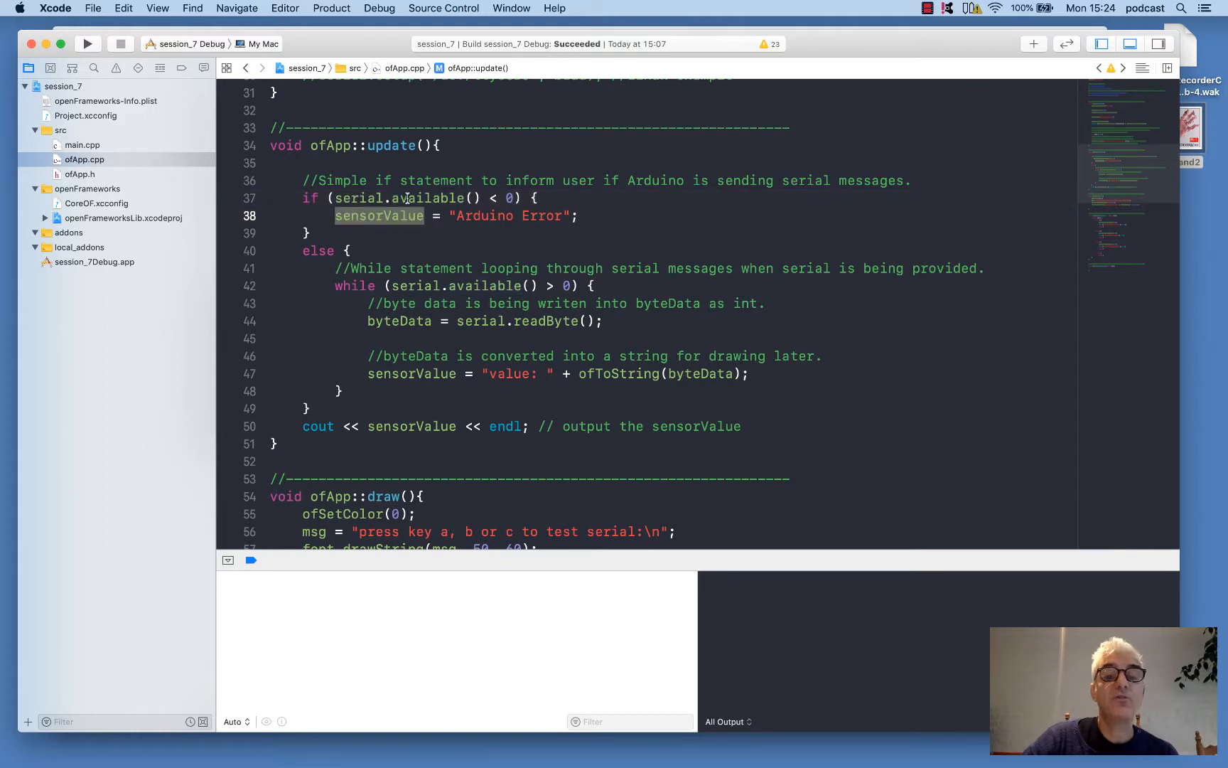
{"action": "left_click_drag", "start_coordinate": [489, 198], "coordinate": [516, 198]}
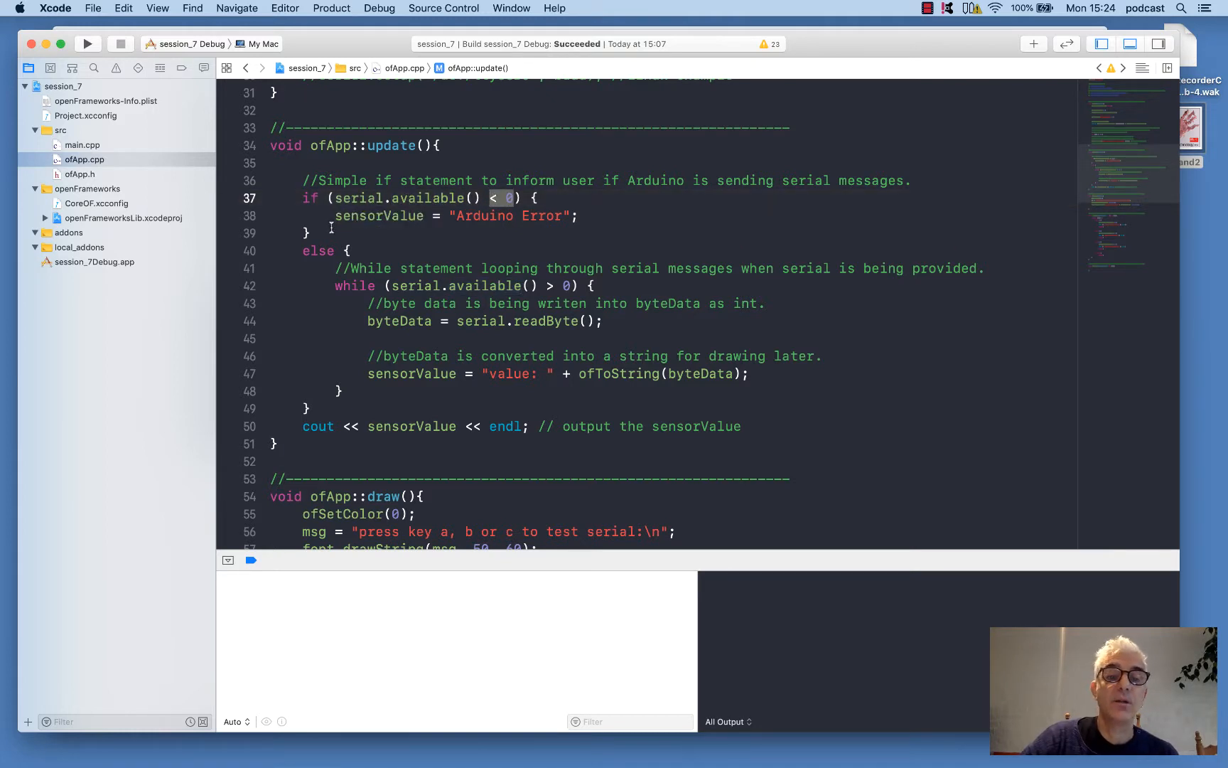
{"action": "double_click", "coordinate": [358, 216]}
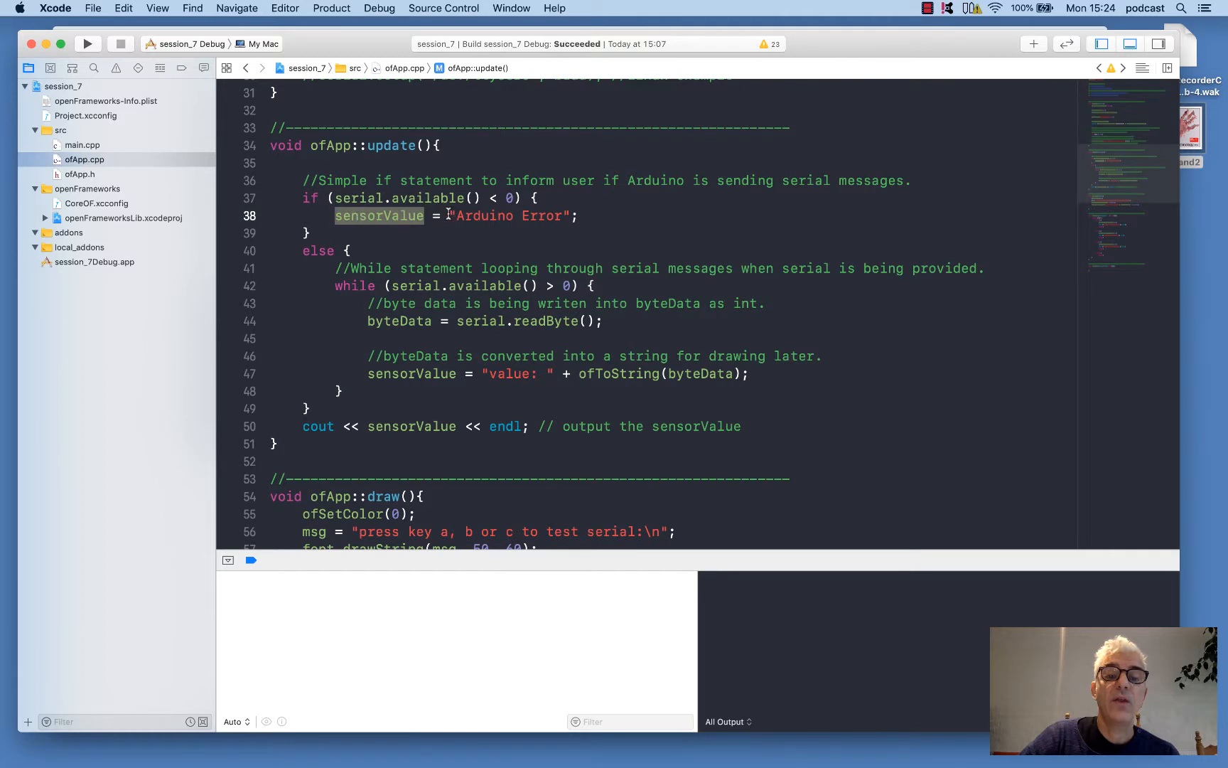
{"action": "left_click_drag", "start_coordinate": [449, 214], "coordinate": [573, 215]}
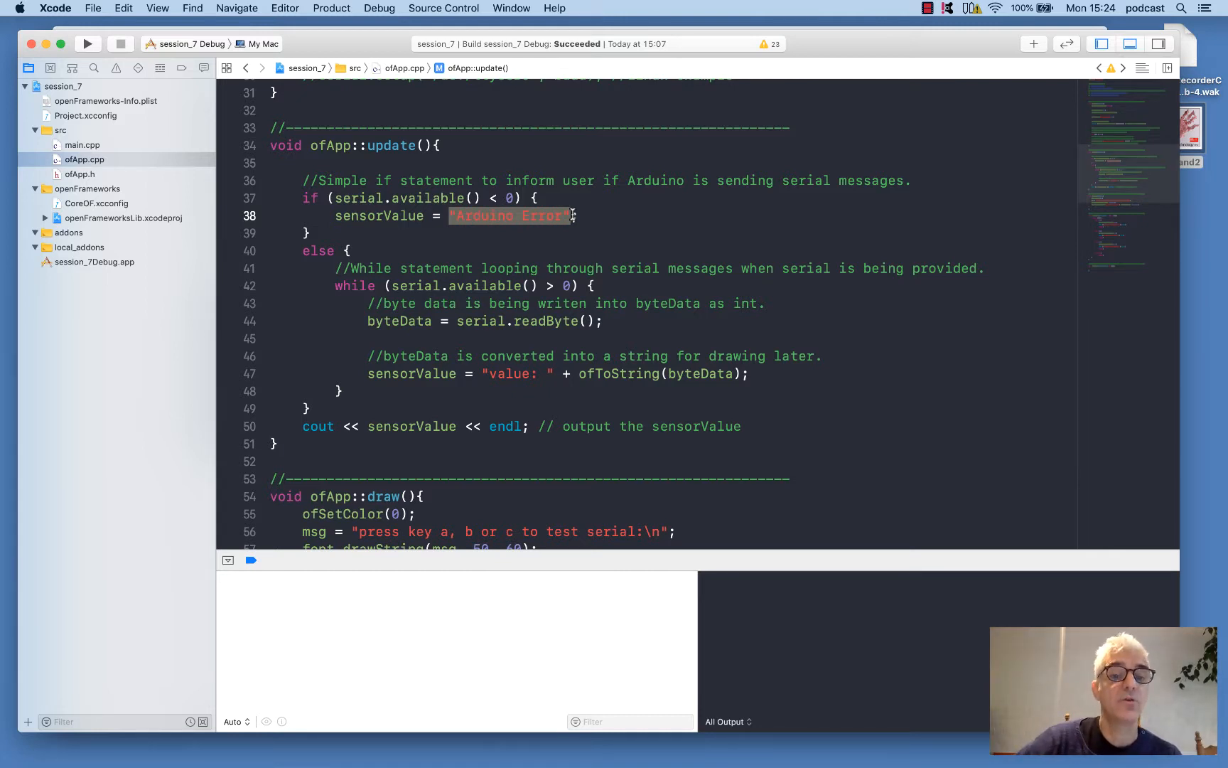
{"action": "mouse_move", "coordinate": [304, 249]}
{"action": "left_mouse_down"}
{"action": "mouse_move", "coordinate": [321, 267]}
{"action": "mouse_move", "coordinate": [351, 370]}
{"action": "left_mouse_up"}
{"action": "left_click", "coordinate": [323, 303]}
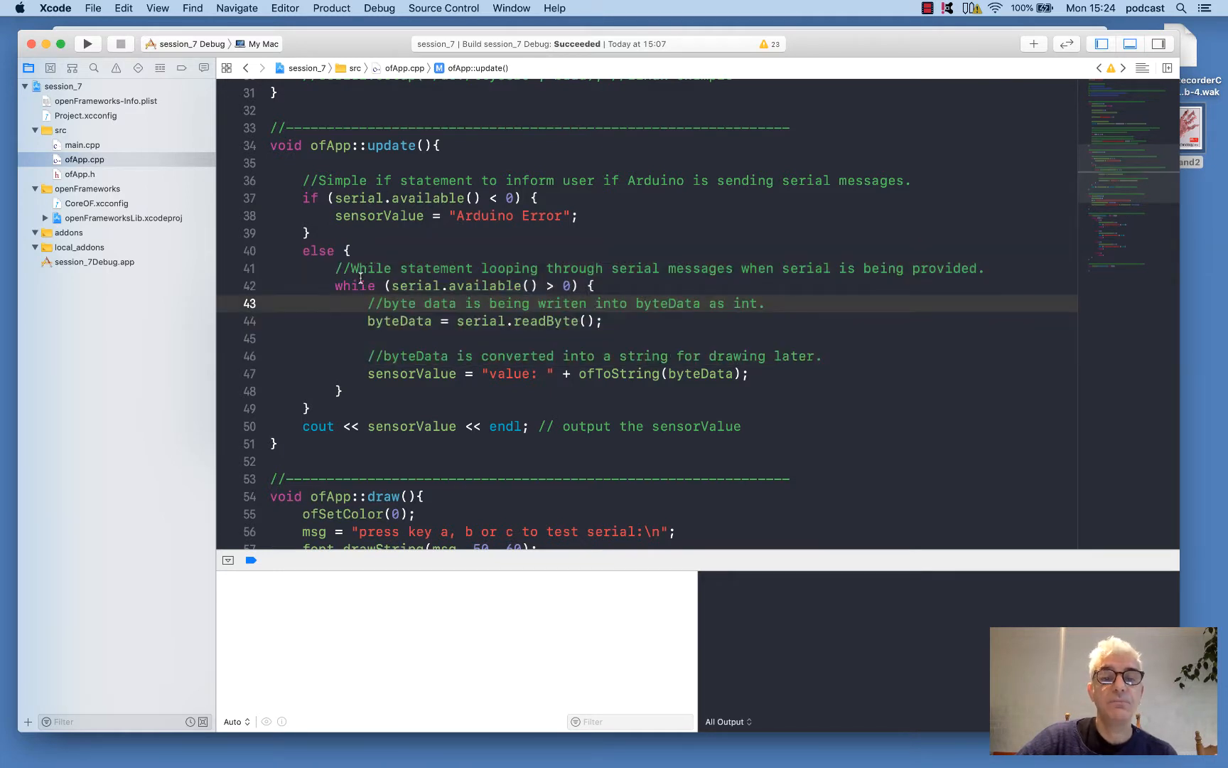
{"action": "double_click", "coordinate": [485, 286]}
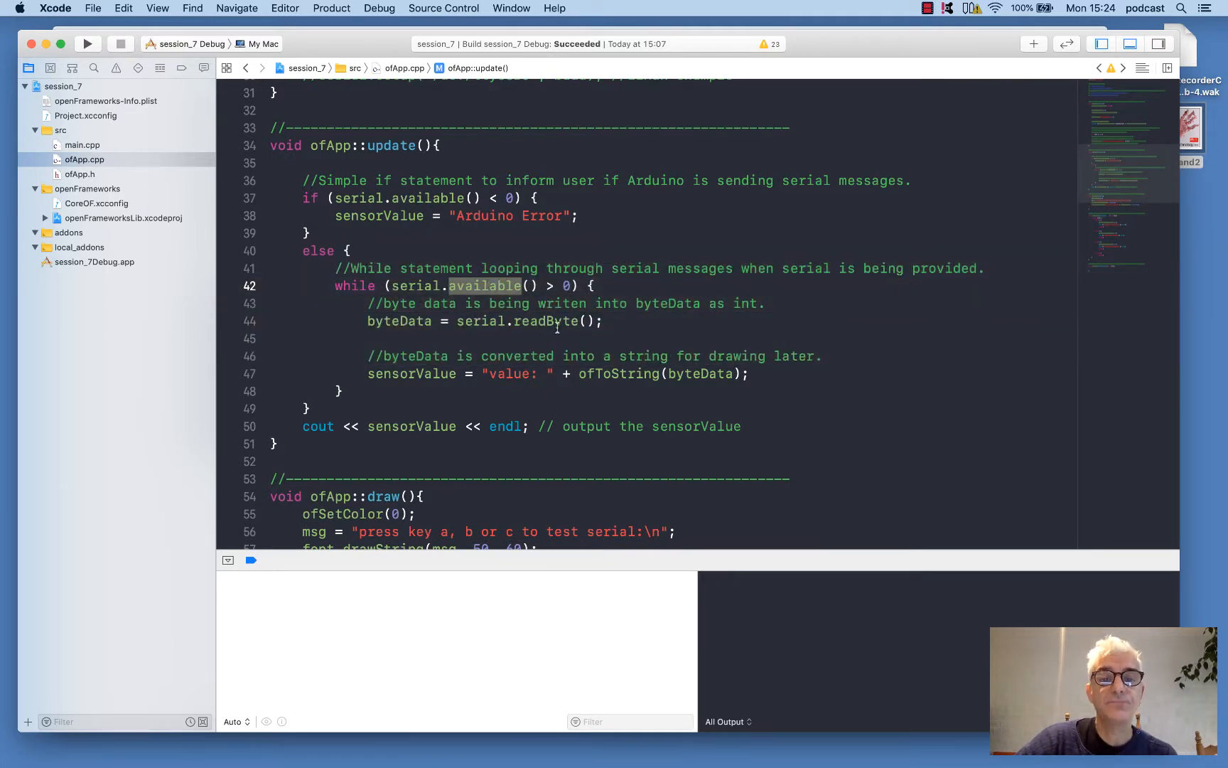
{"action": "scroll", "coordinate": [557, 329], "scroll_direction": "down", "scroll_amount": 3}
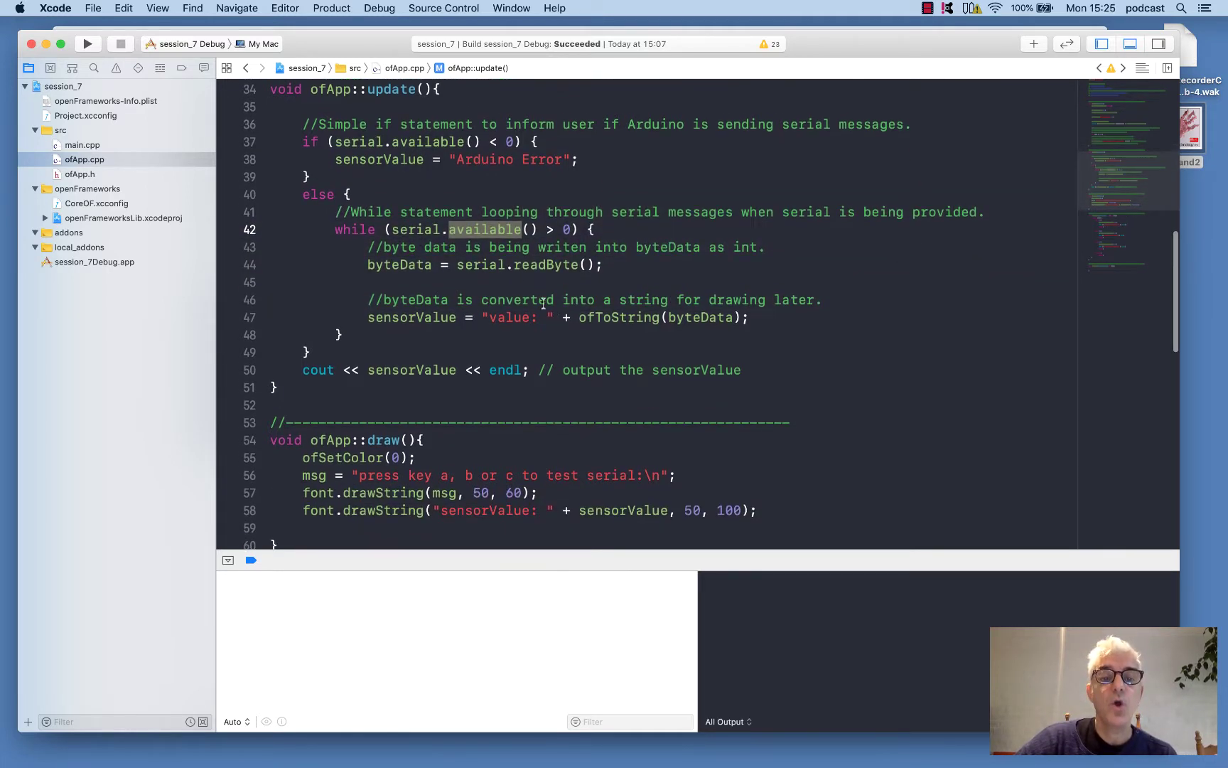
{"action": "double_click", "coordinate": [479, 264]}
{"action": "double_click", "coordinate": [531, 265]}
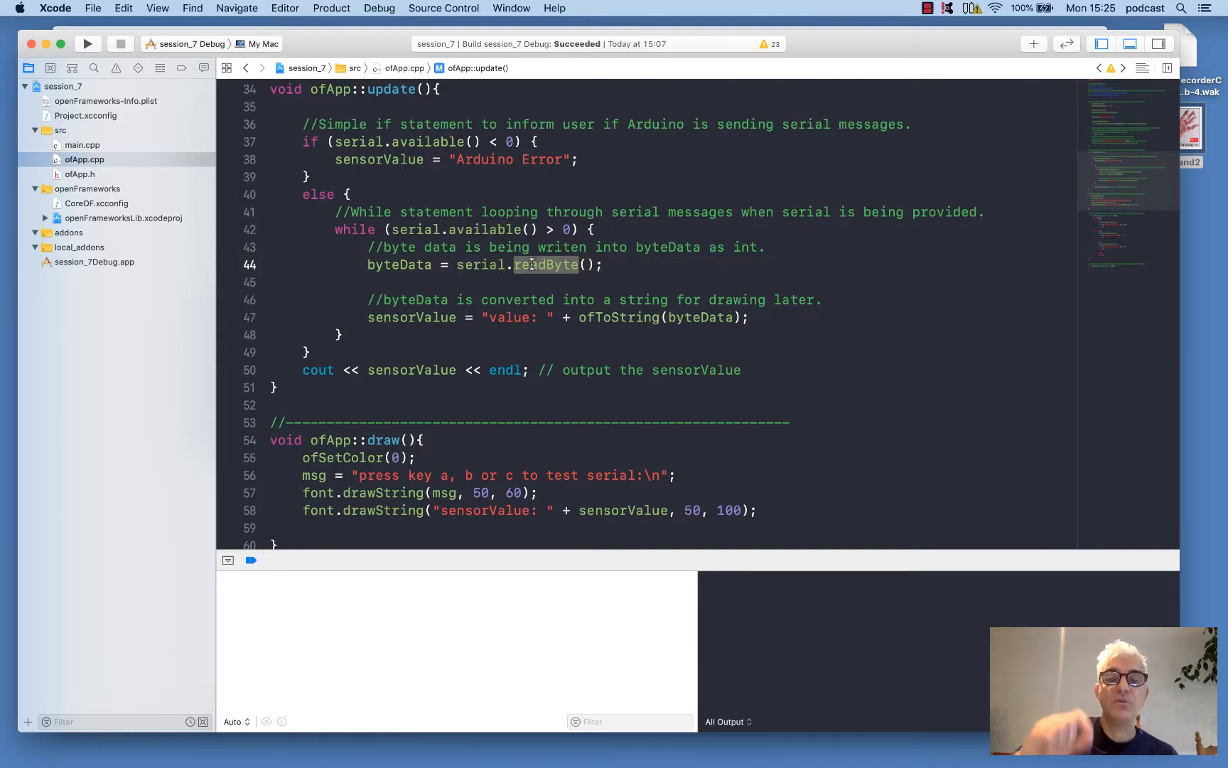
{"action": "double_click", "coordinate": [391, 264]}
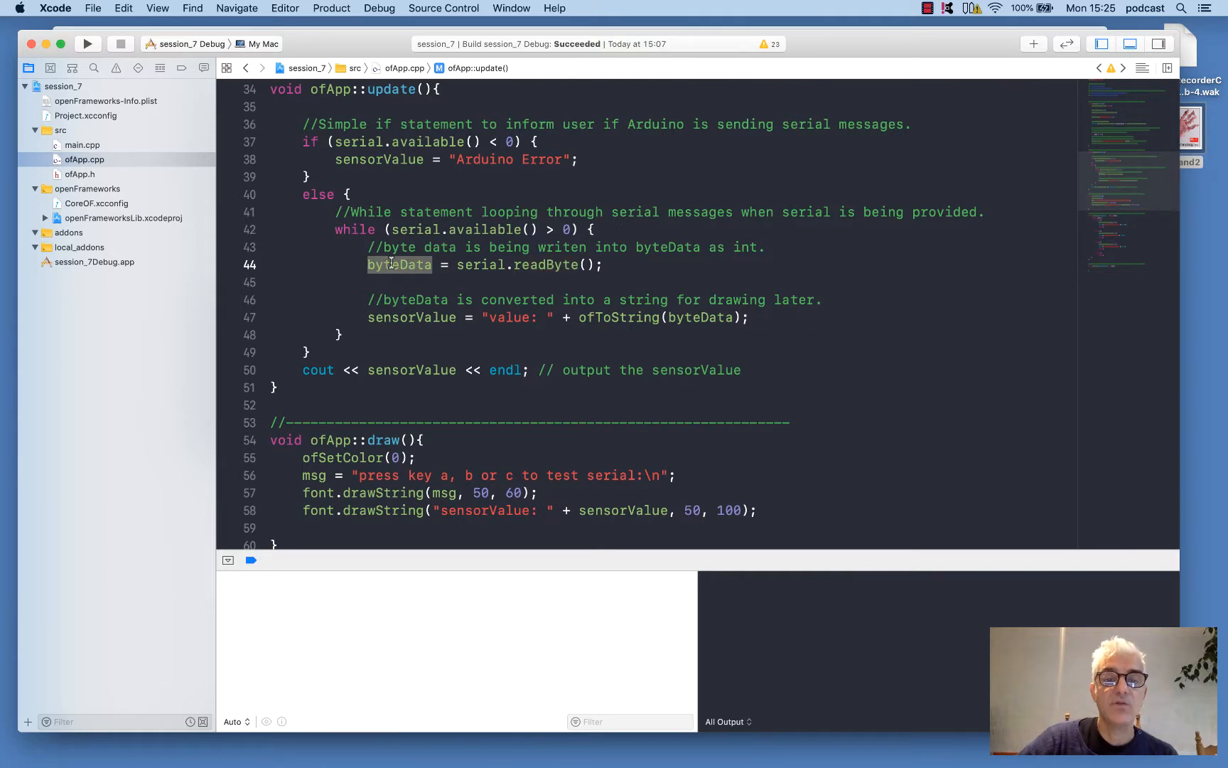
{"action": "left_click_drag", "start_coordinate": [372, 300], "coordinate": [584, 297]}
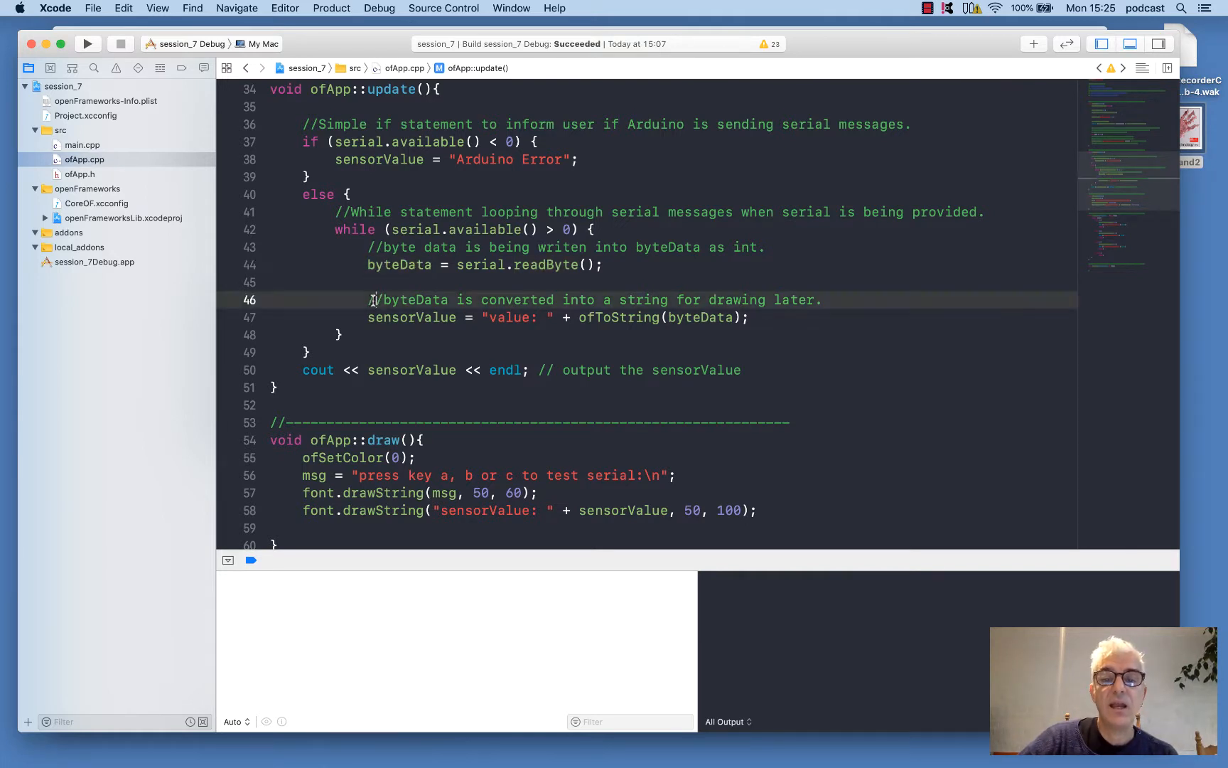
{"action": "double_click", "coordinate": [387, 317]}
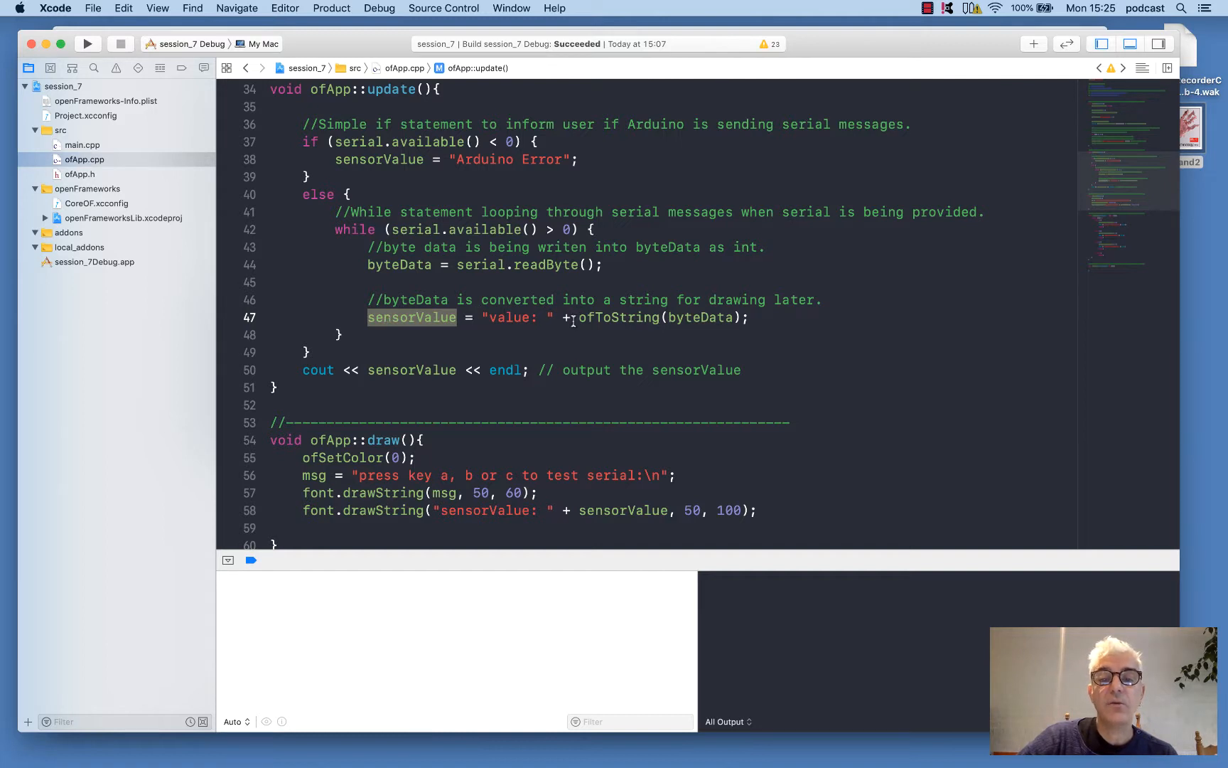
{"action": "left_click_drag", "start_coordinate": [578, 318], "coordinate": [749, 316]}
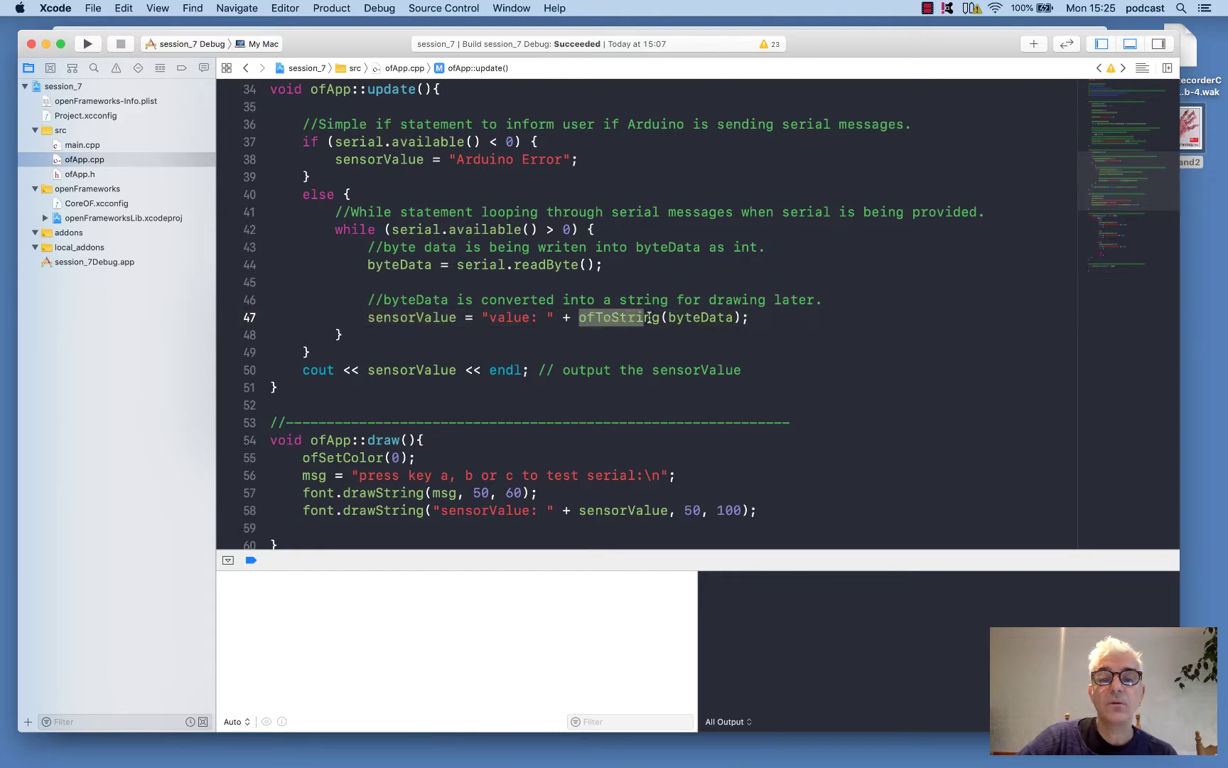
{"action": "double_click", "coordinate": [406, 317]}
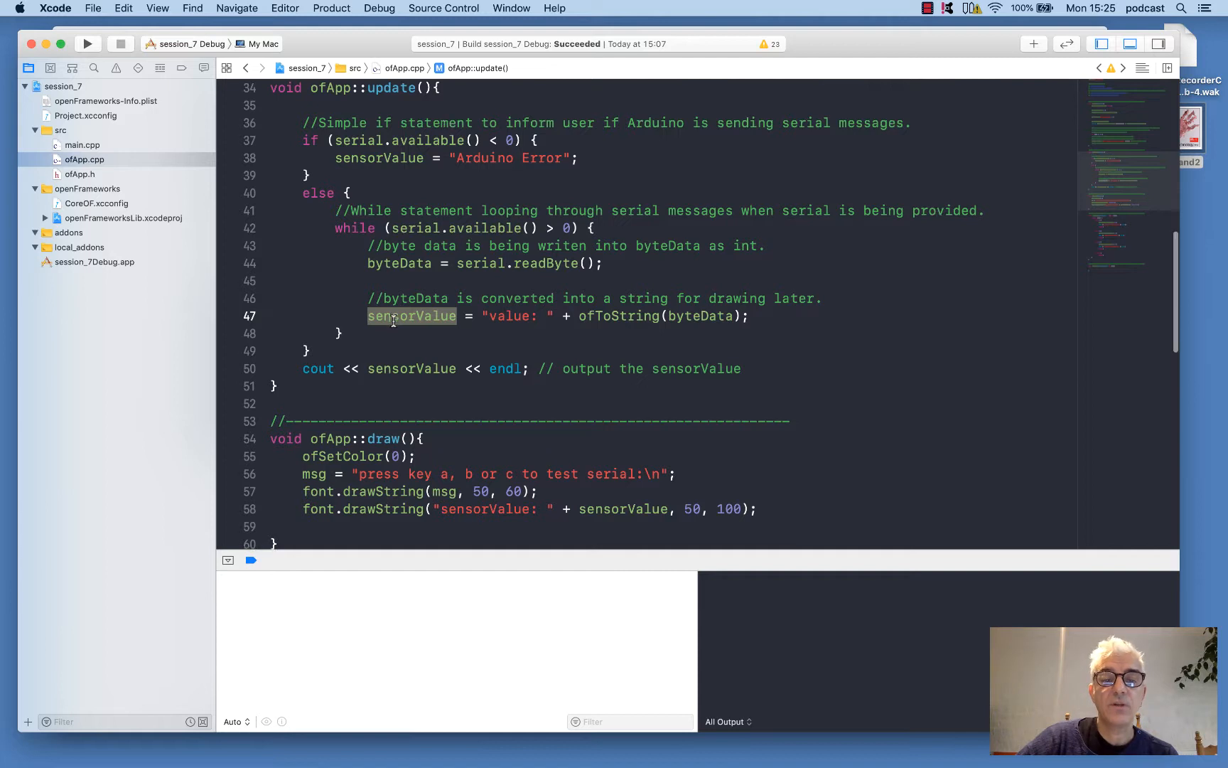
{"action": "scroll", "coordinate": [393, 321], "scroll_direction": "down", "scroll_amount": 3}
{"action": "mouse_move", "coordinate": [302, 271]}
{"action": "left_mouse_down"}
{"action": "mouse_move", "coordinate": [370, 272]}
{"action": "mouse_move", "coordinate": [319, 272]}
{"action": "mouse_move", "coordinate": [332, 271]}
{"action": "left_mouse_up"}
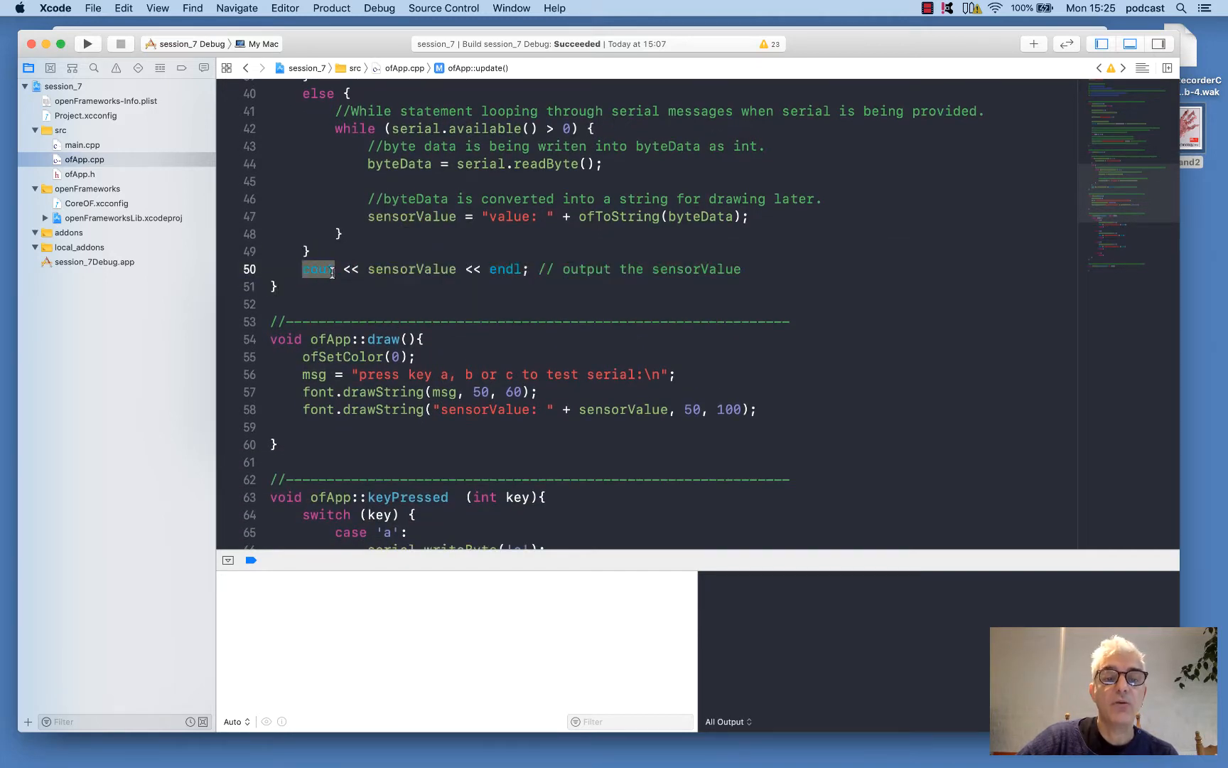
{"action": "double_click", "coordinate": [348, 270]}
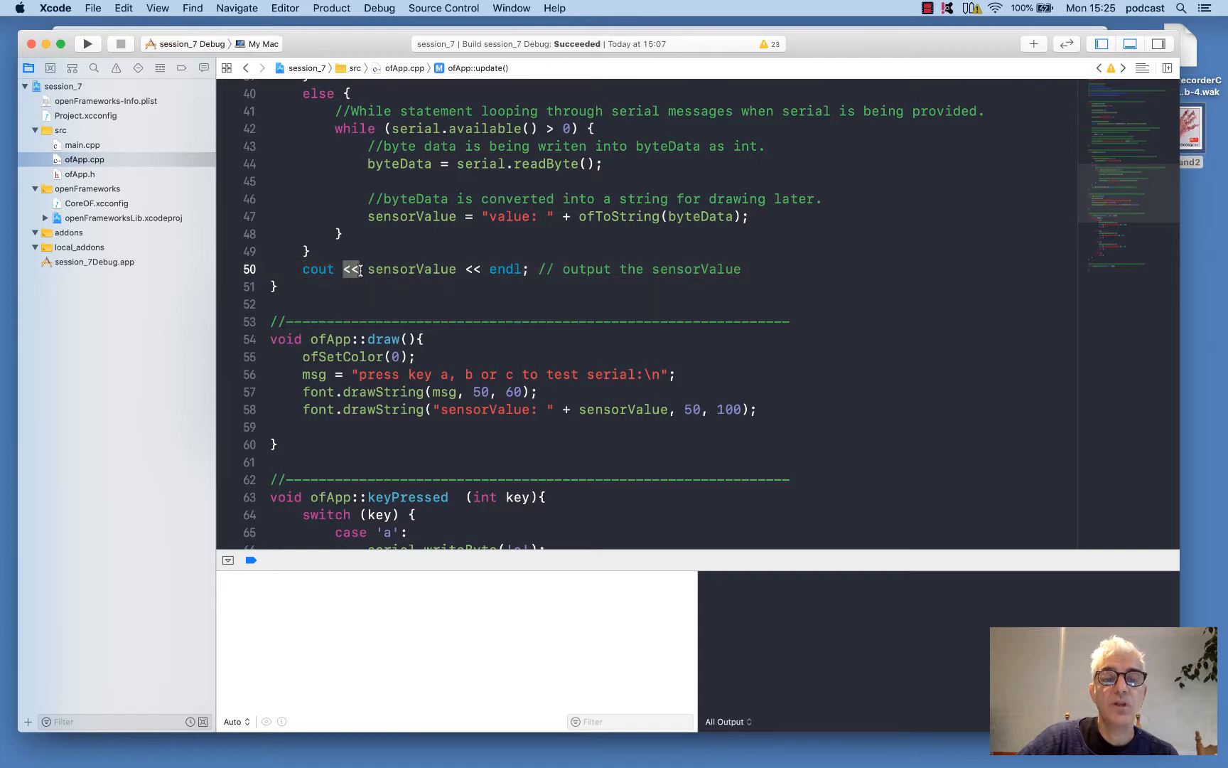
{"action": "double_click", "coordinate": [472, 269]}
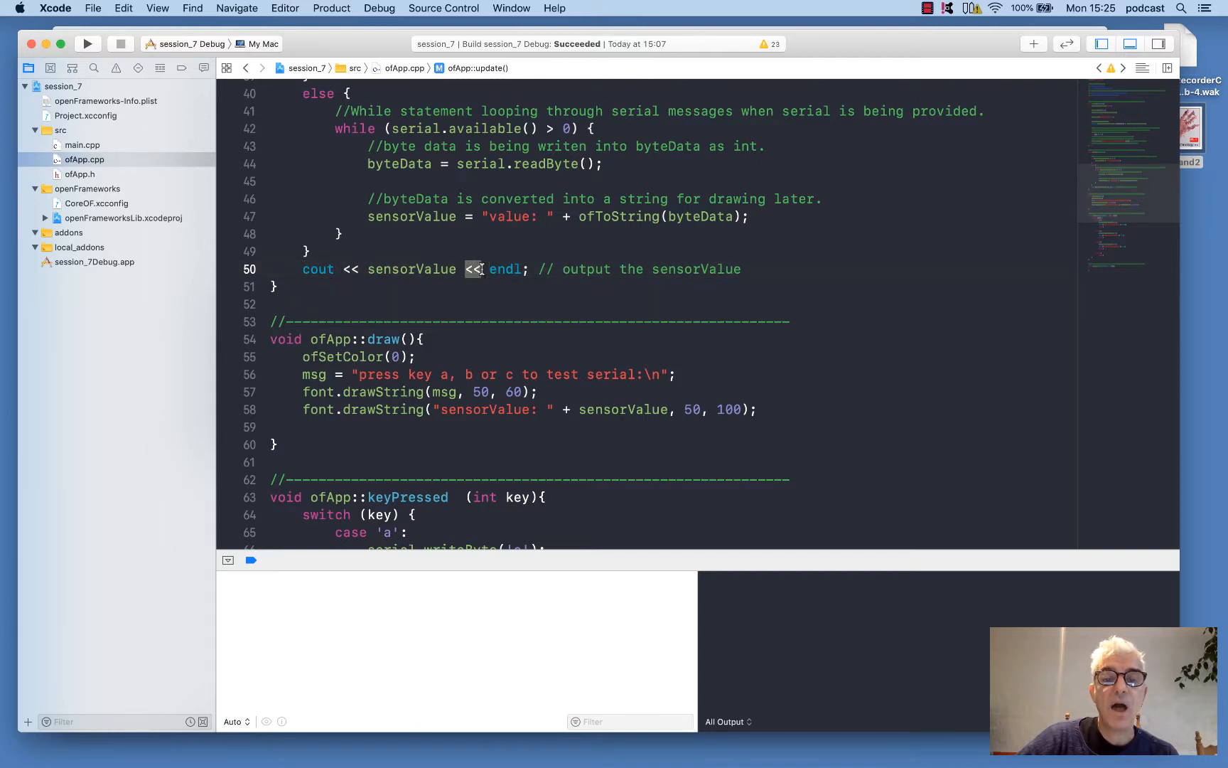
{"action": "triple_click", "coordinate": [410, 269]}
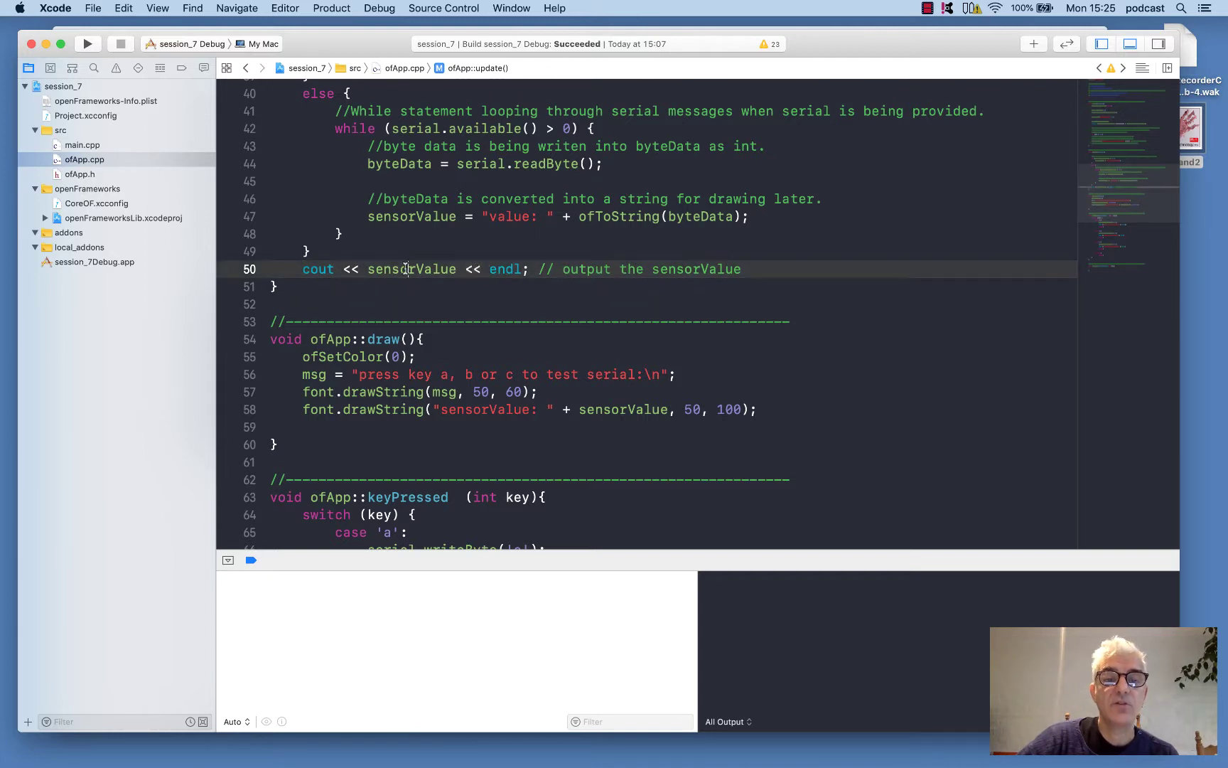
{"action": "double_click", "coordinate": [503, 270]}
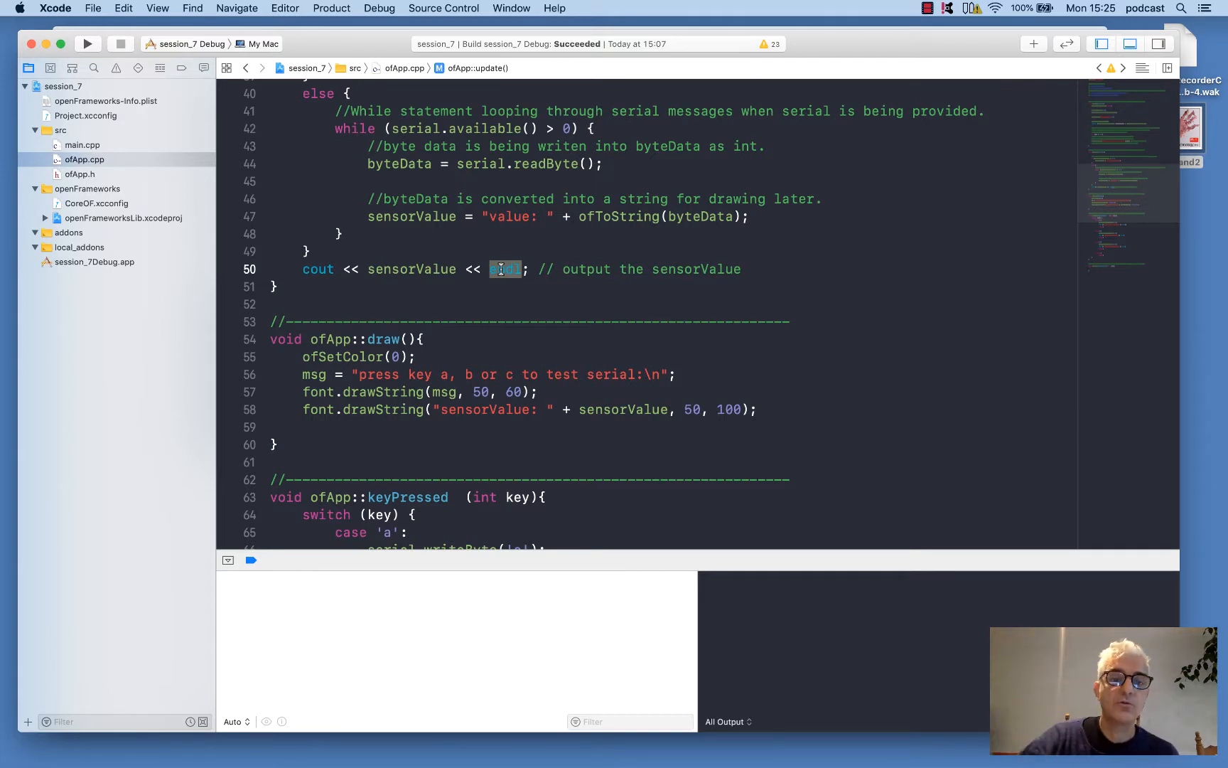
{"action": "scroll", "coordinate": [499, 268], "scroll_direction": "down", "scroll_amount": 4}
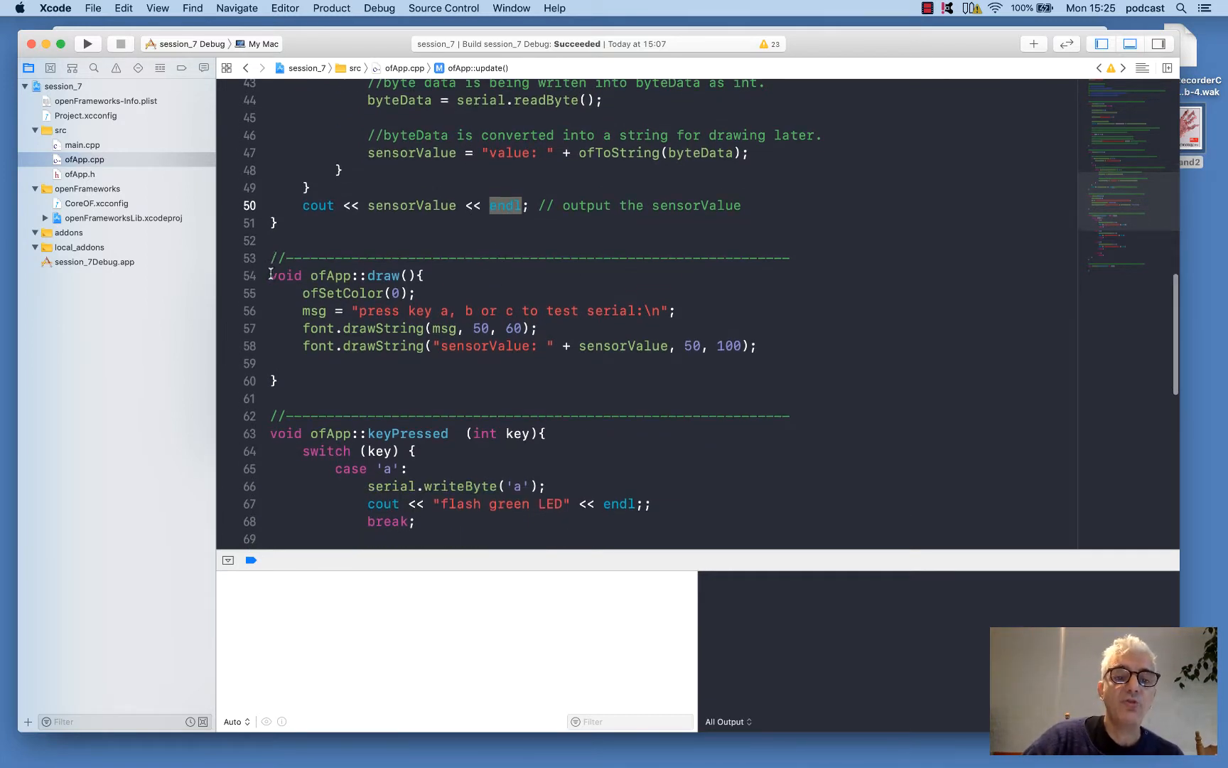
{"action": "left_click_drag", "start_coordinate": [270, 275], "coordinate": [279, 381]}
{"action": "left_click", "coordinate": [467, 271]}
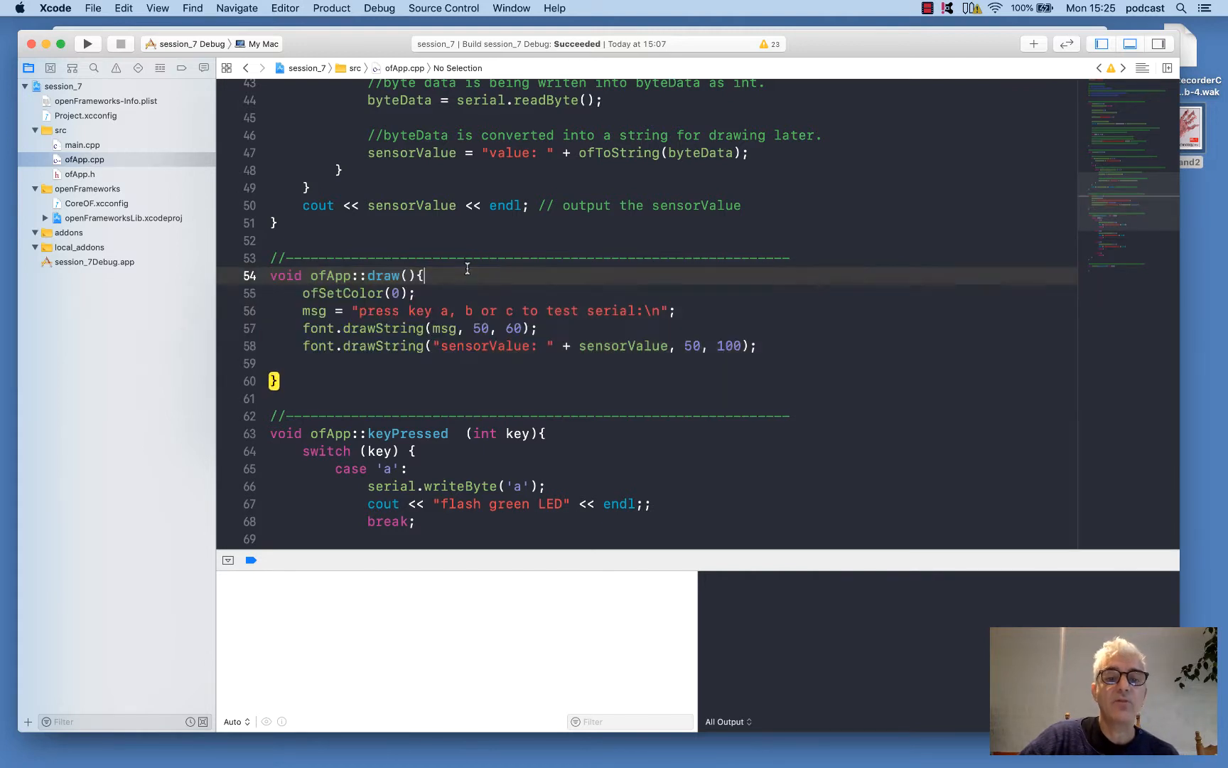
{"action": "double_click", "coordinate": [331, 293]}
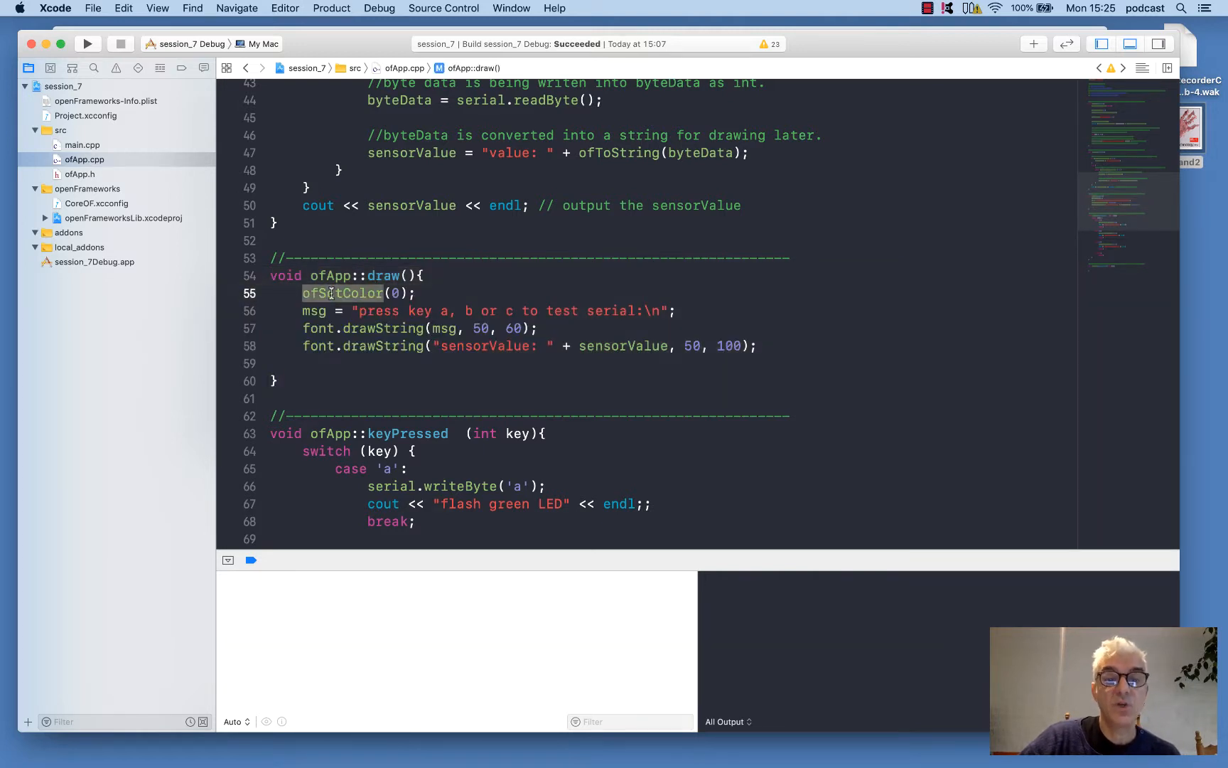
{"action": "double_click", "coordinate": [307, 310]}
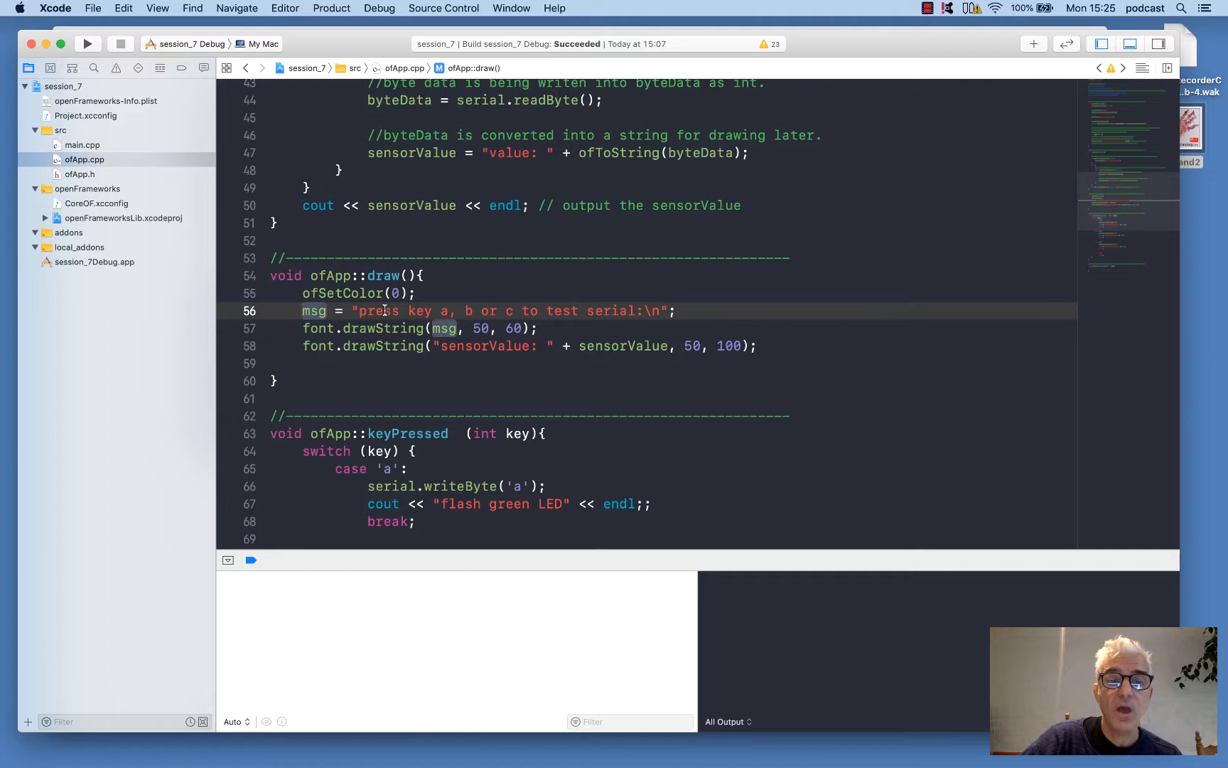
{"action": "left_click_drag", "start_coordinate": [351, 310], "coordinate": [672, 309]}
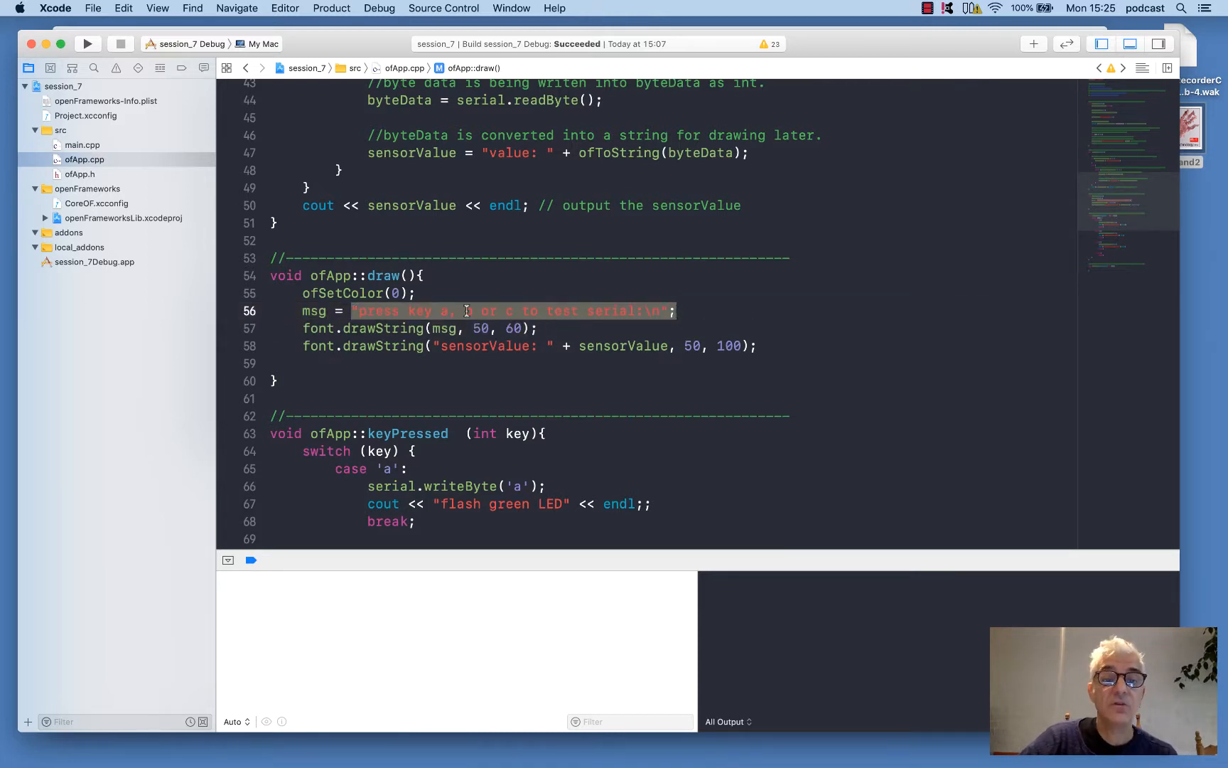
{"action": "double_click", "coordinate": [316, 328]}
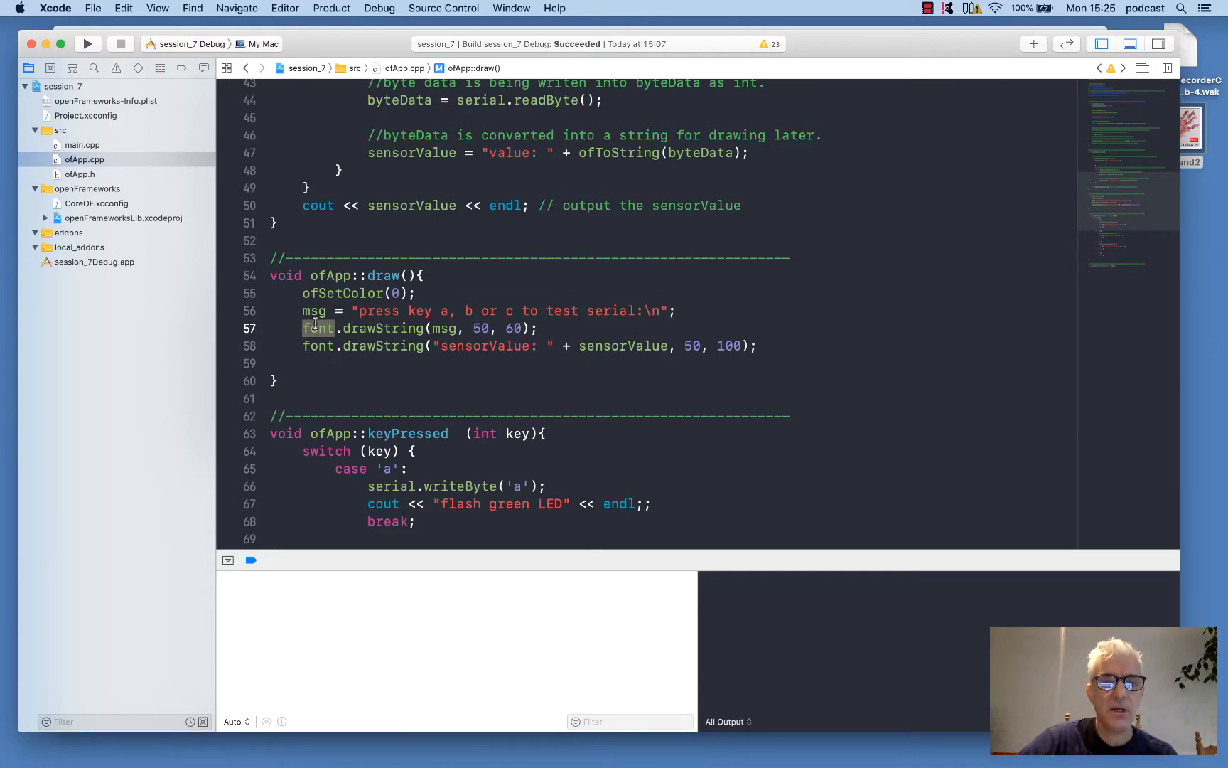
{"action": "left_click_drag", "start_coordinate": [431, 328], "coordinate": [529, 328]}
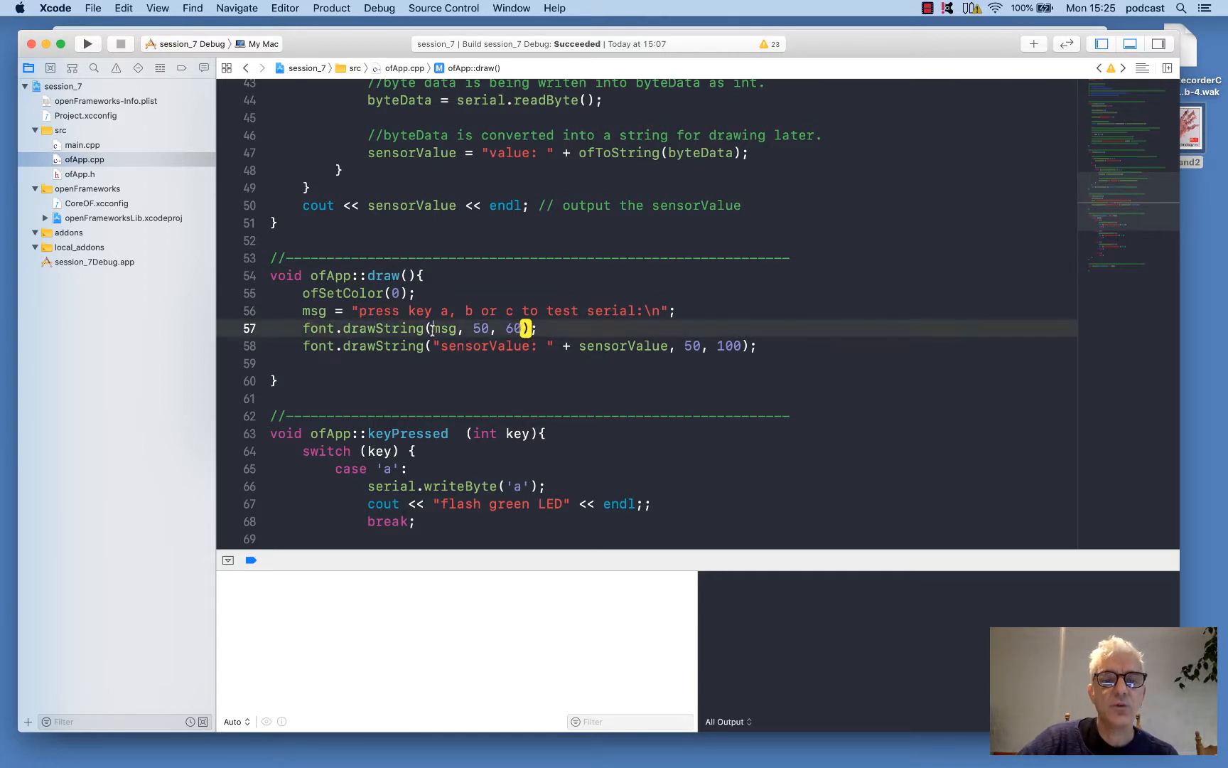
{"action": "left_click_drag", "start_coordinate": [678, 310], "coordinate": [363, 311]}
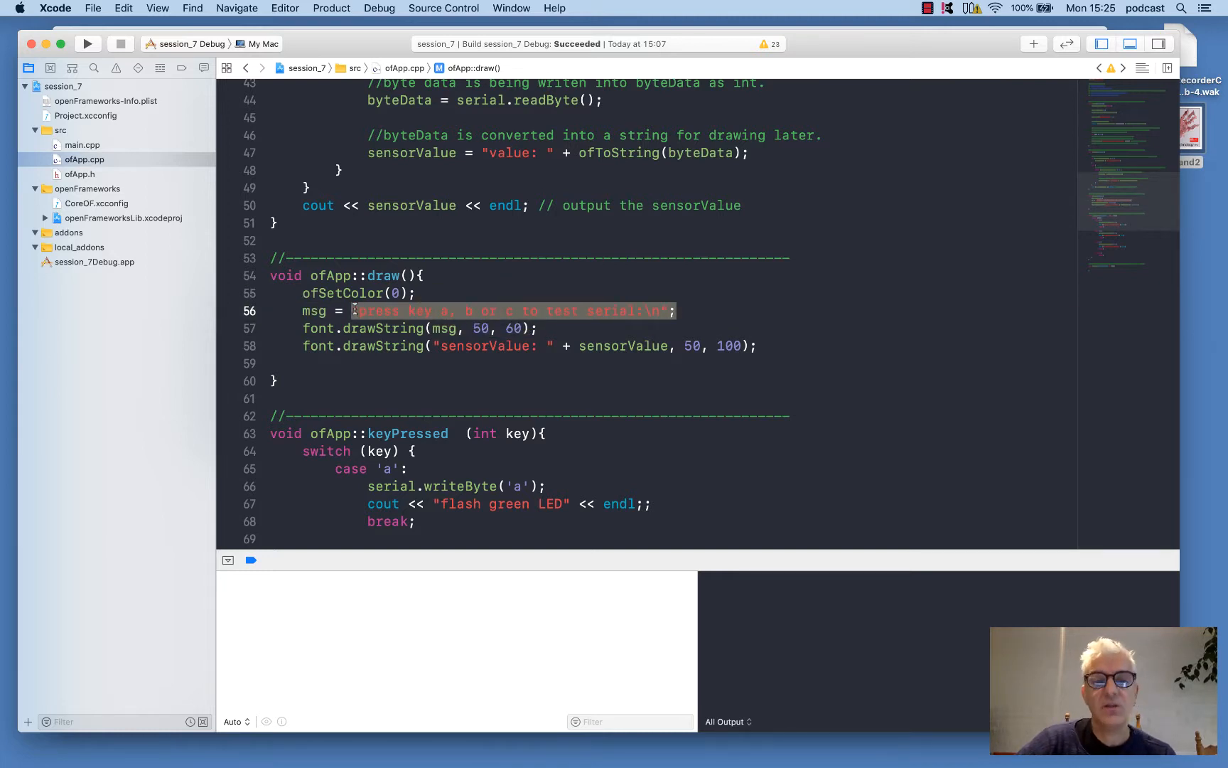
{"action": "double_click", "coordinate": [489, 347]}
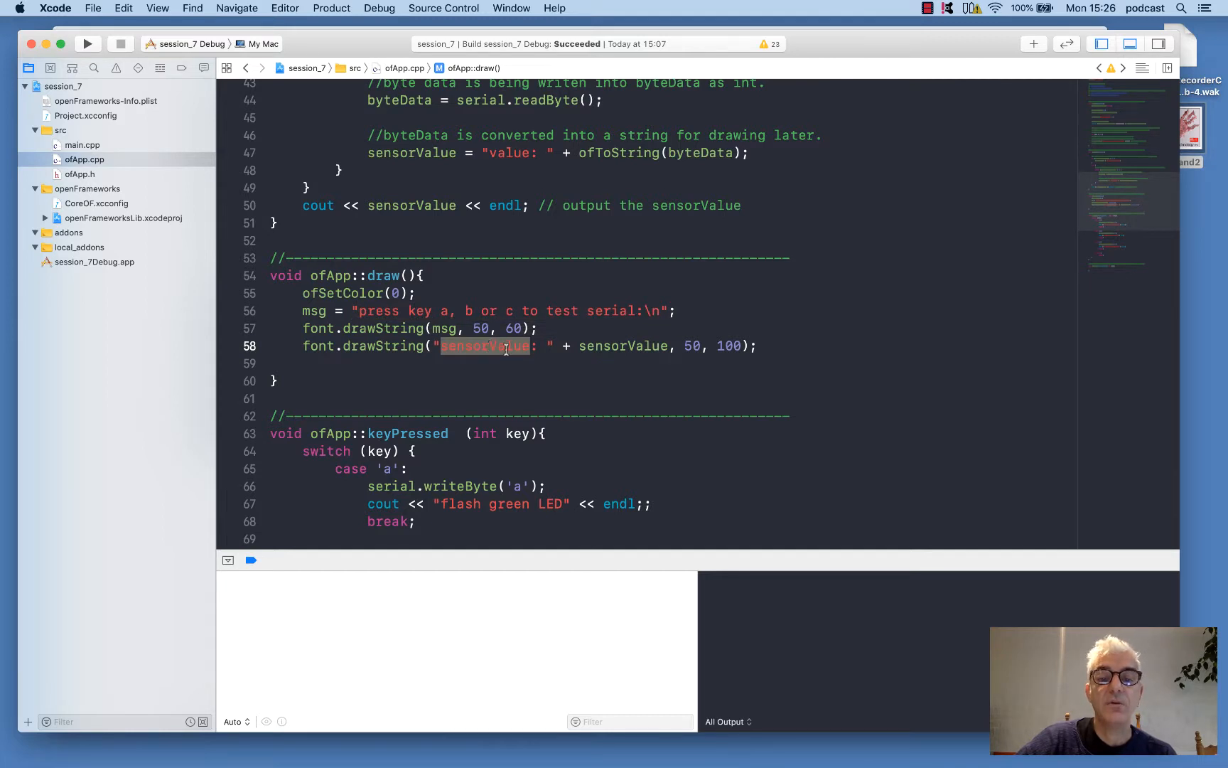
{"action": "double_click", "coordinate": [589, 345]}
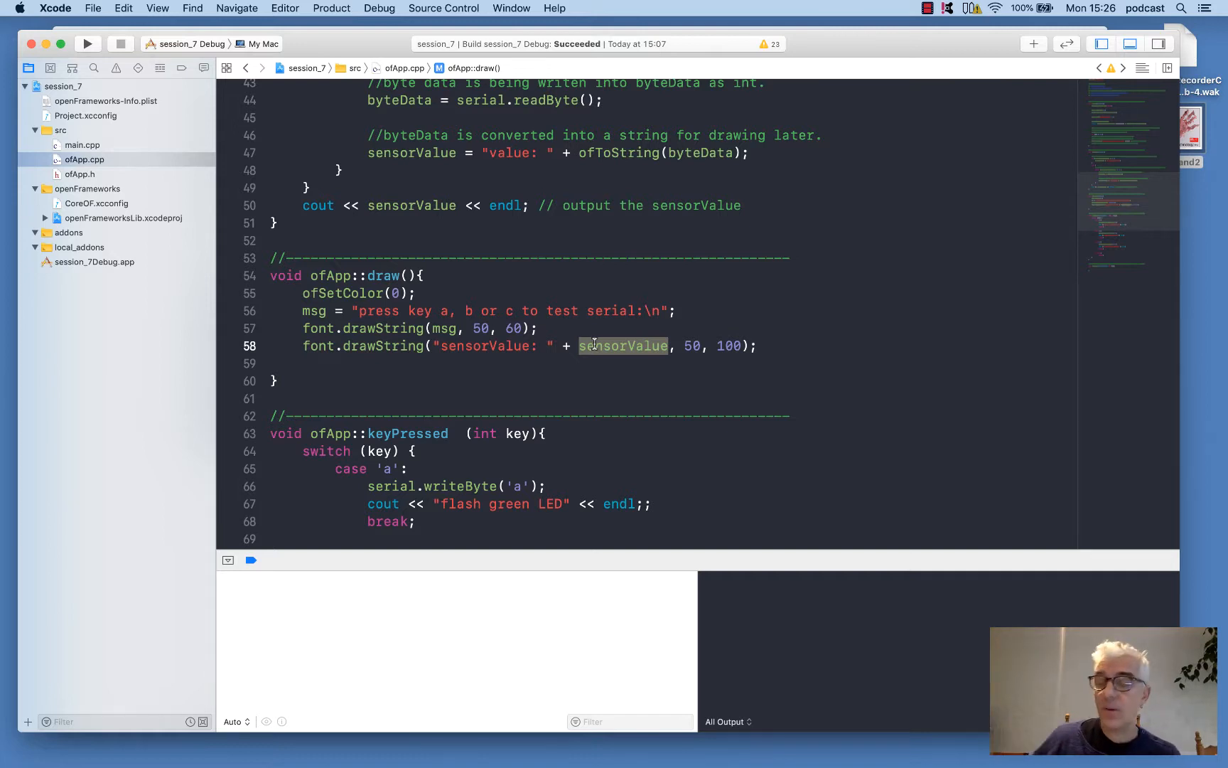
{"action": "scroll", "coordinate": [593, 344], "scroll_direction": "up", "scroll_amount": 1}
{"action": "scroll", "coordinate": [594, 344], "scroll_direction": "up", "scroll_amount": 5}
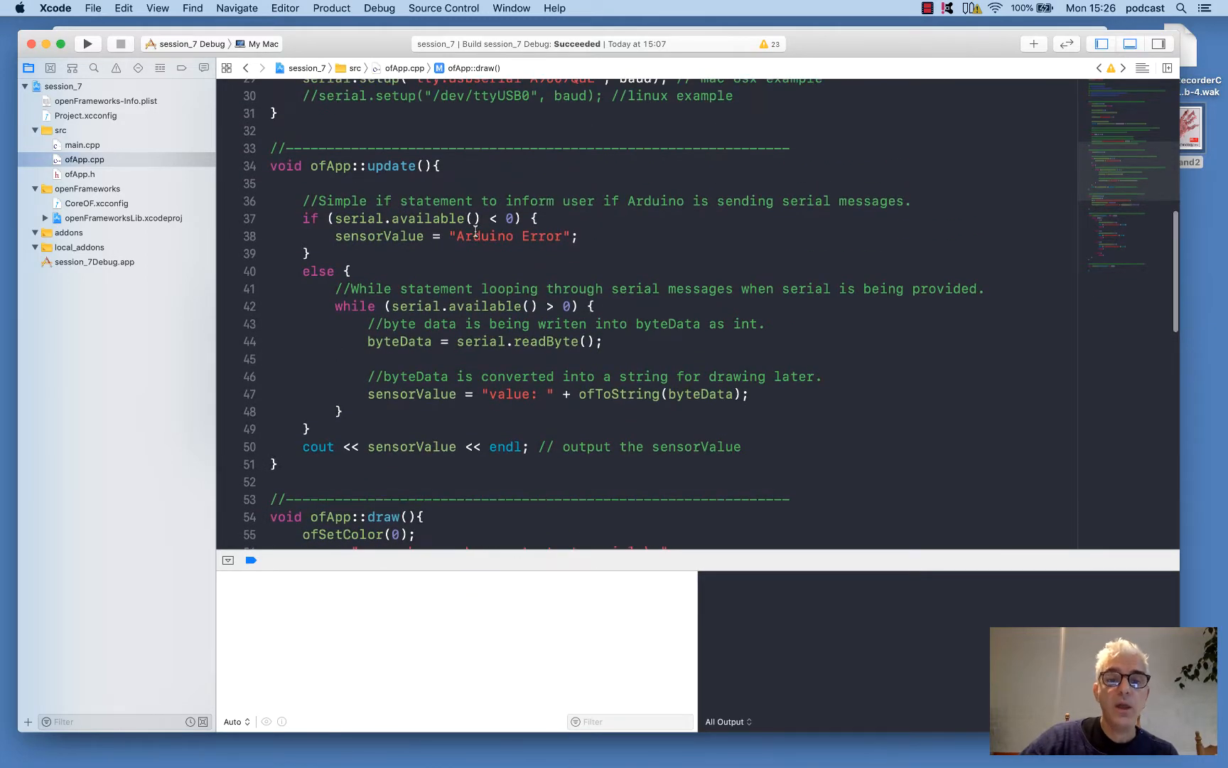
{"action": "left_click_drag", "start_coordinate": [451, 237], "coordinate": [590, 237]}
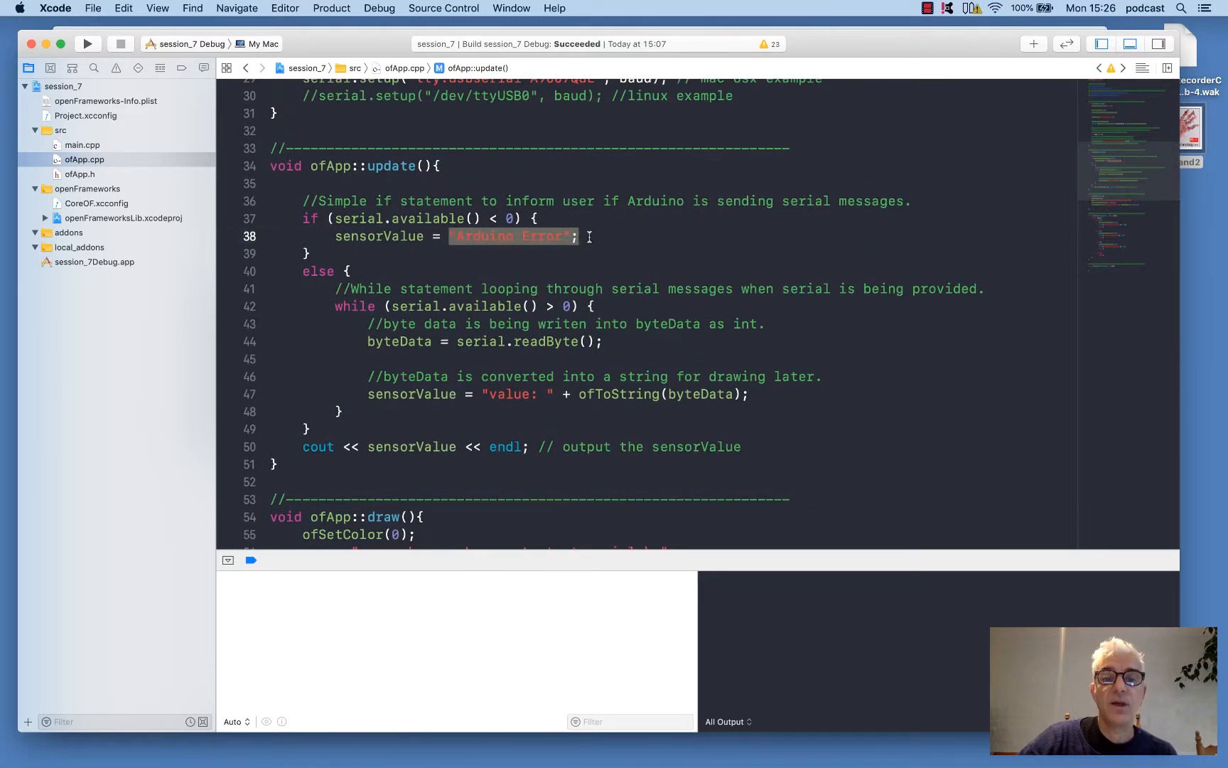
{"action": "left_click_drag", "start_coordinate": [581, 545], "coordinate": [582, 606]}
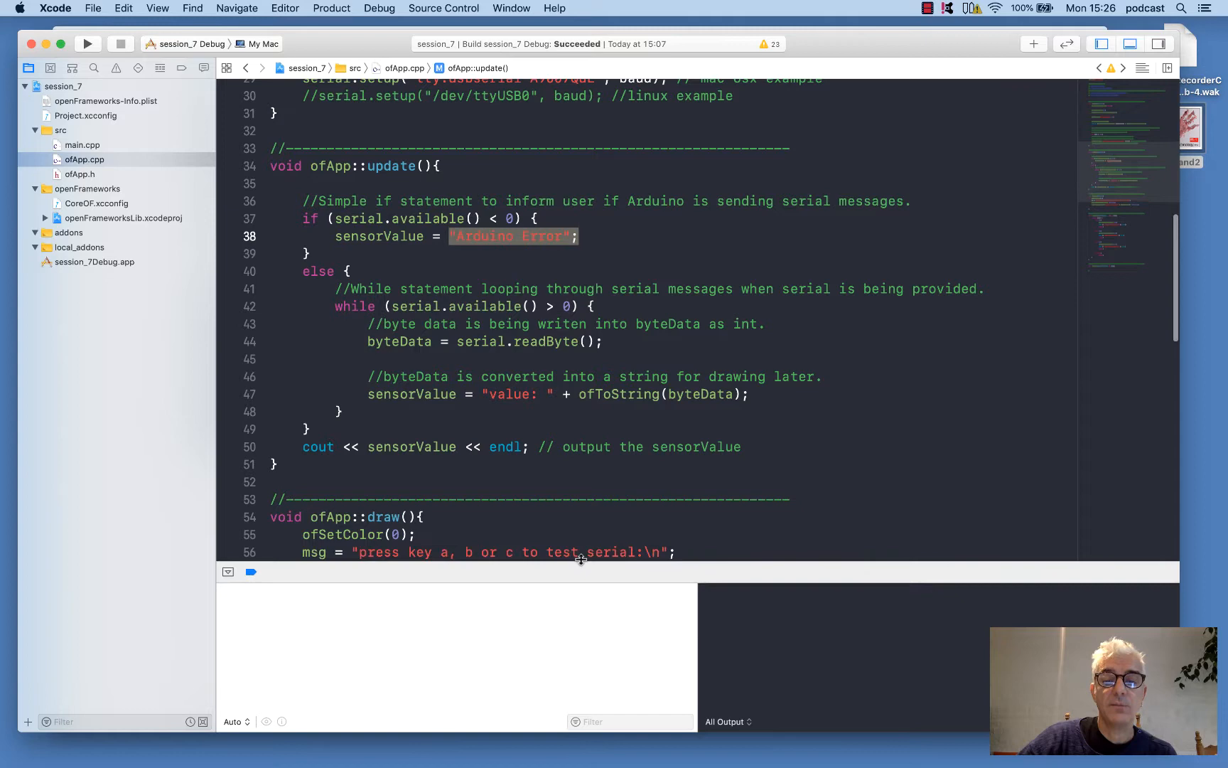
{"action": "scroll", "coordinate": [583, 487], "scroll_direction": "down", "scroll_amount": 8}
{"action": "scroll", "coordinate": [583, 487], "scroll_direction": "down", "scroll_amount": 10}
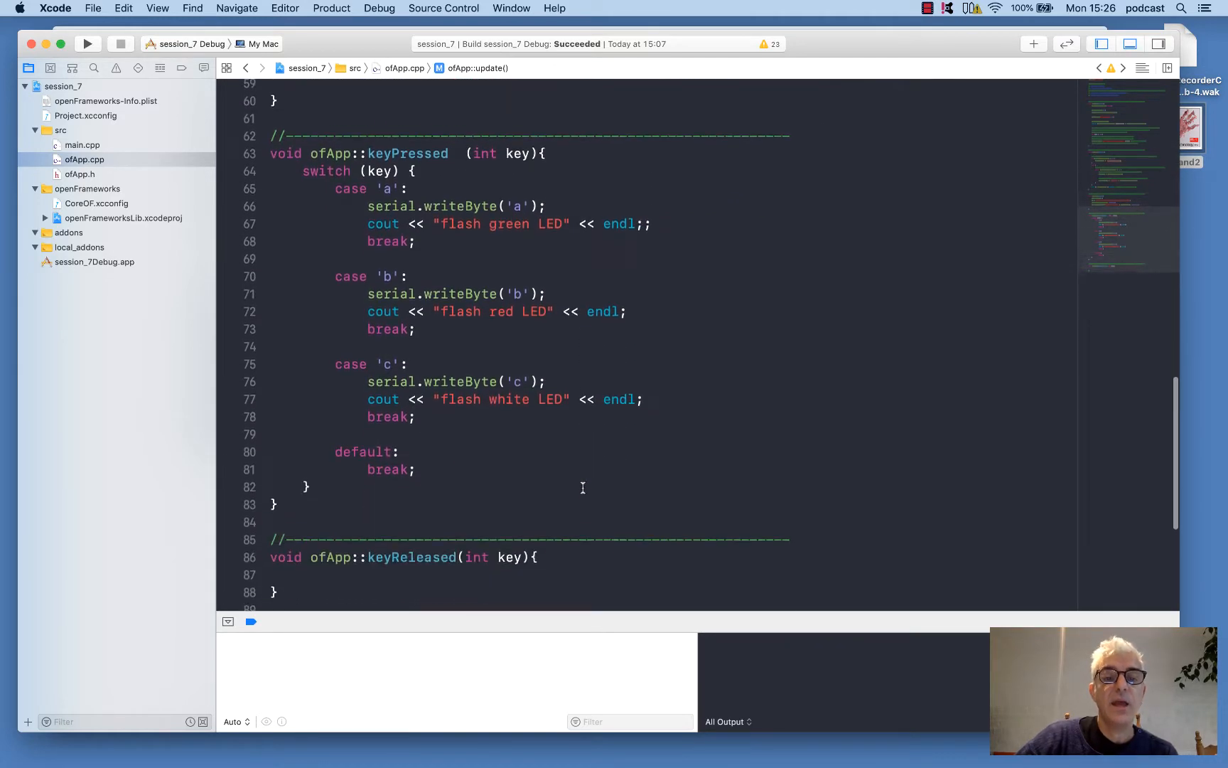
{"action": "scroll", "coordinate": [583, 488], "scroll_direction": "up", "scroll_amount": 5}
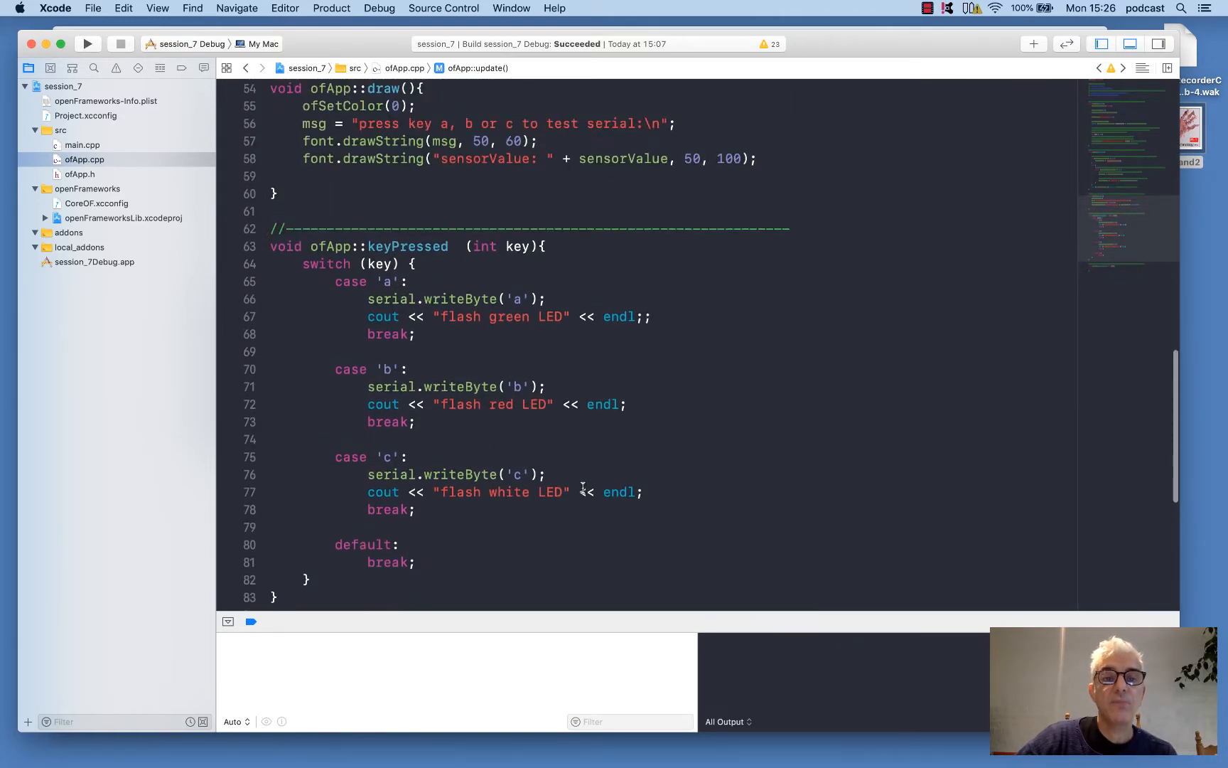
{"action": "left_click_drag", "start_coordinate": [271, 246], "coordinate": [415, 599]}
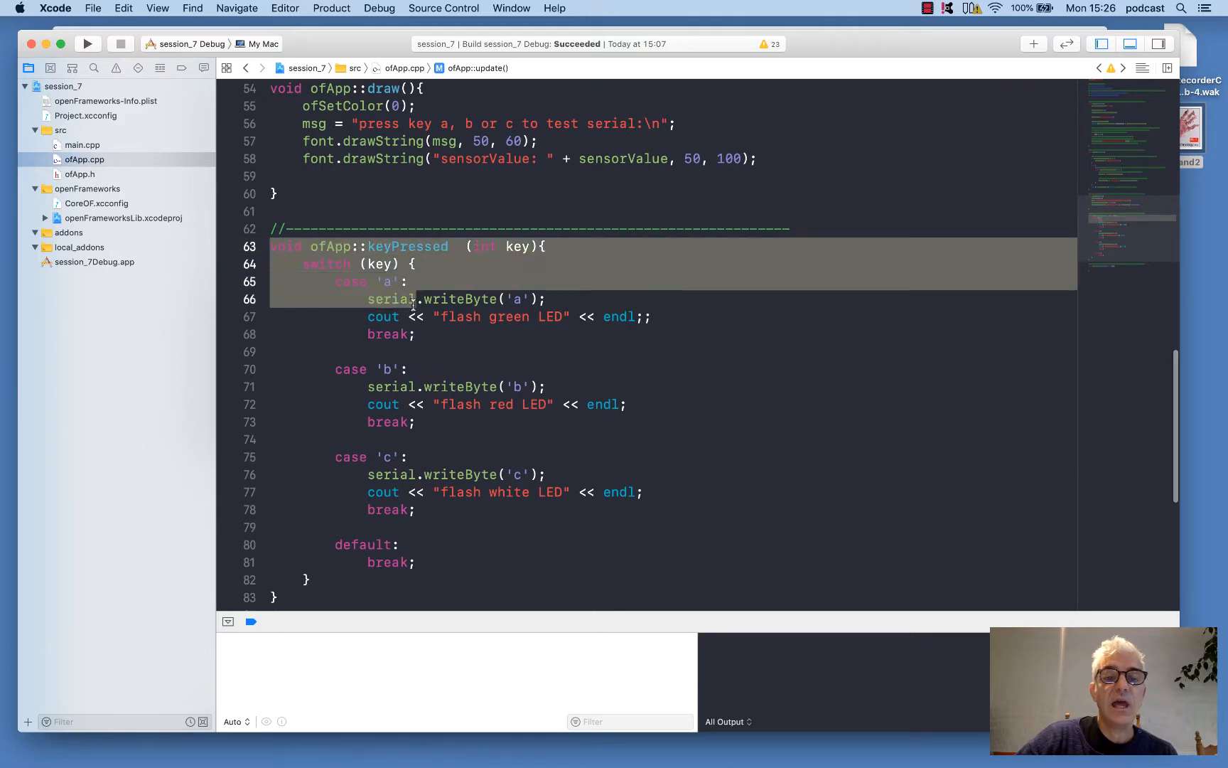
{"action": "left_click", "coordinate": [464, 286]}
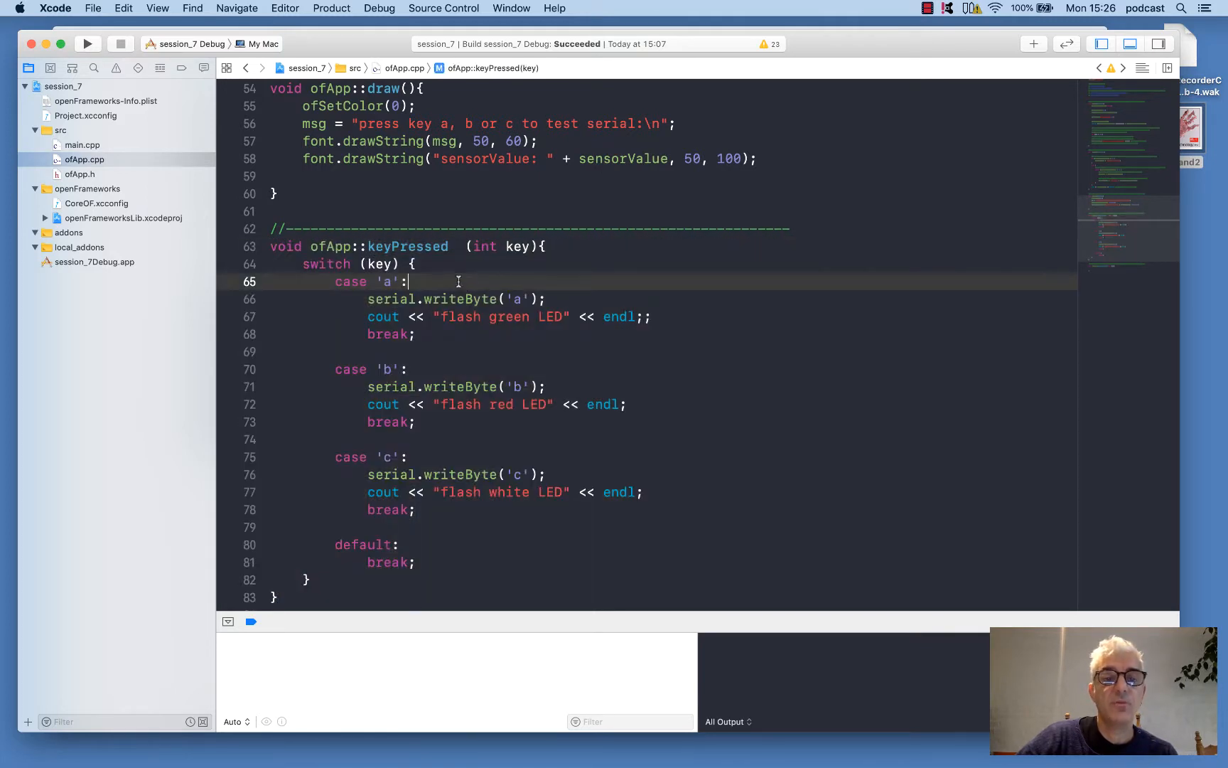
{"action": "left_click_drag", "start_coordinate": [300, 266], "coordinate": [418, 265]}
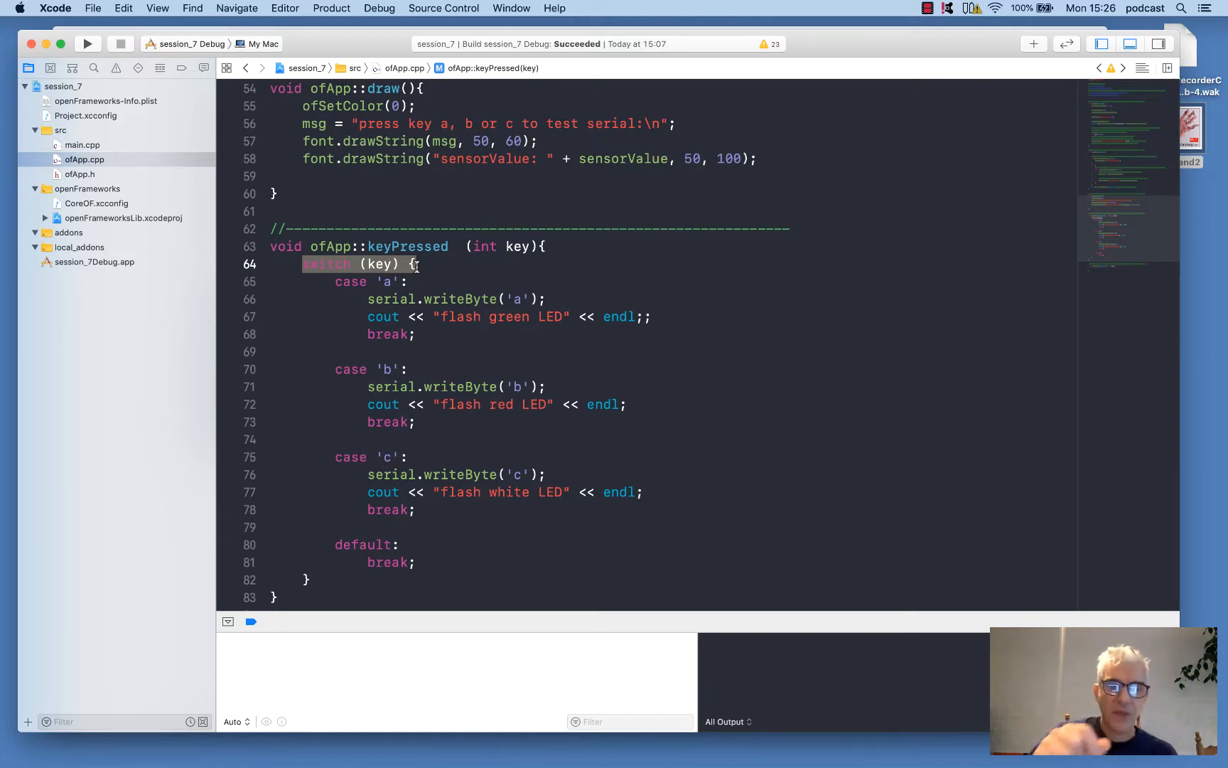
{"action": "left_click_drag", "start_coordinate": [335, 281], "coordinate": [398, 280]}
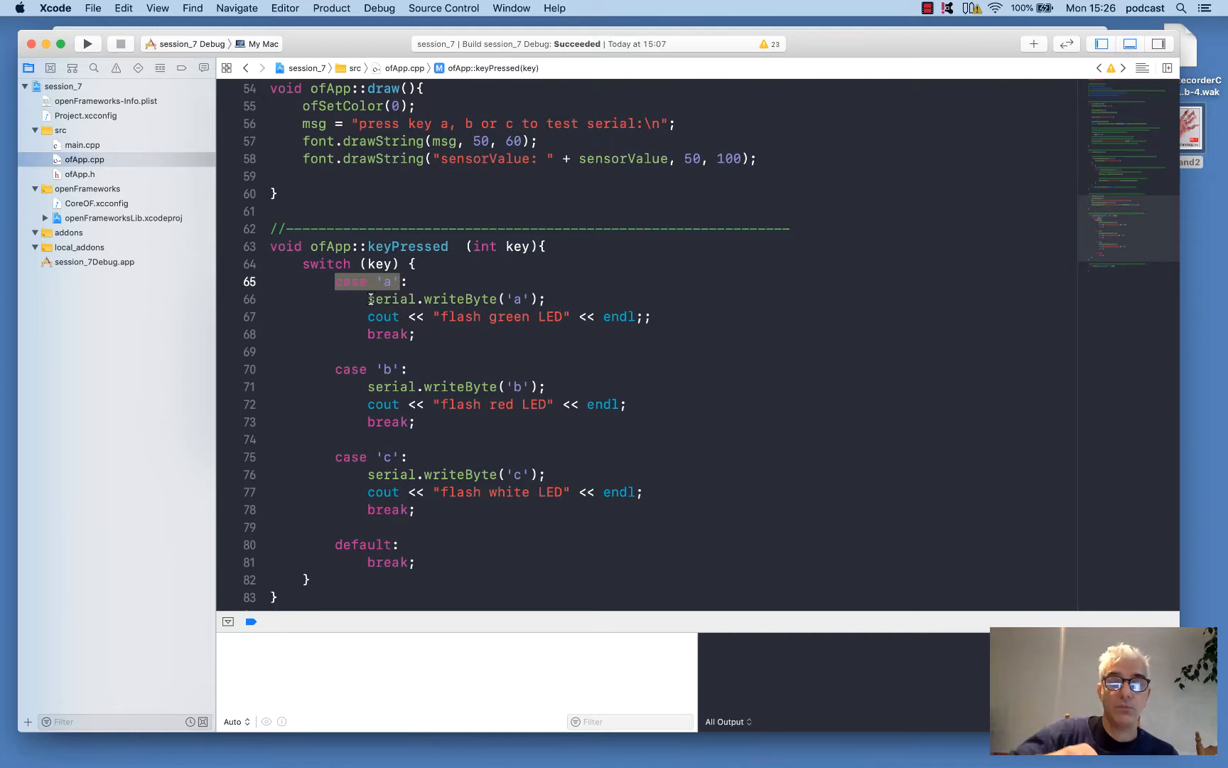
{"action": "double_click", "coordinate": [459, 299]}
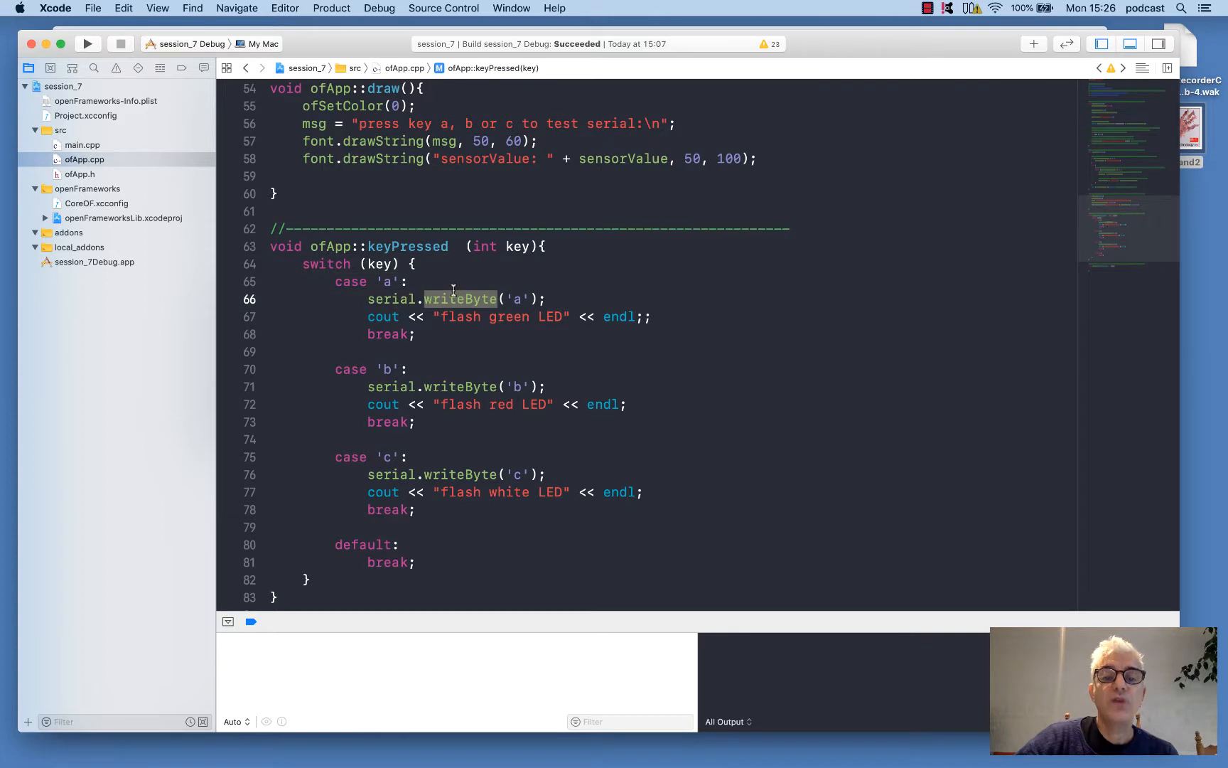
{"action": "double_click", "coordinate": [383, 299]}
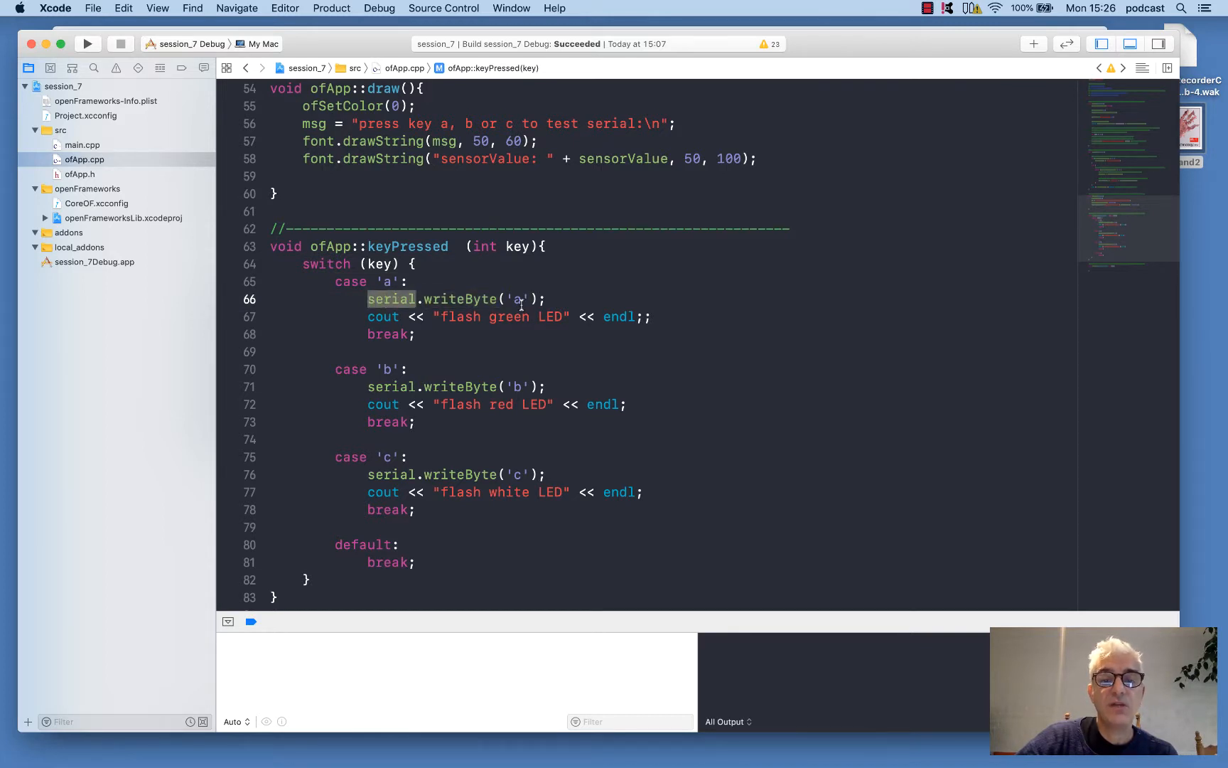
{"action": "left_click_drag", "start_coordinate": [504, 299], "coordinate": [534, 300]}
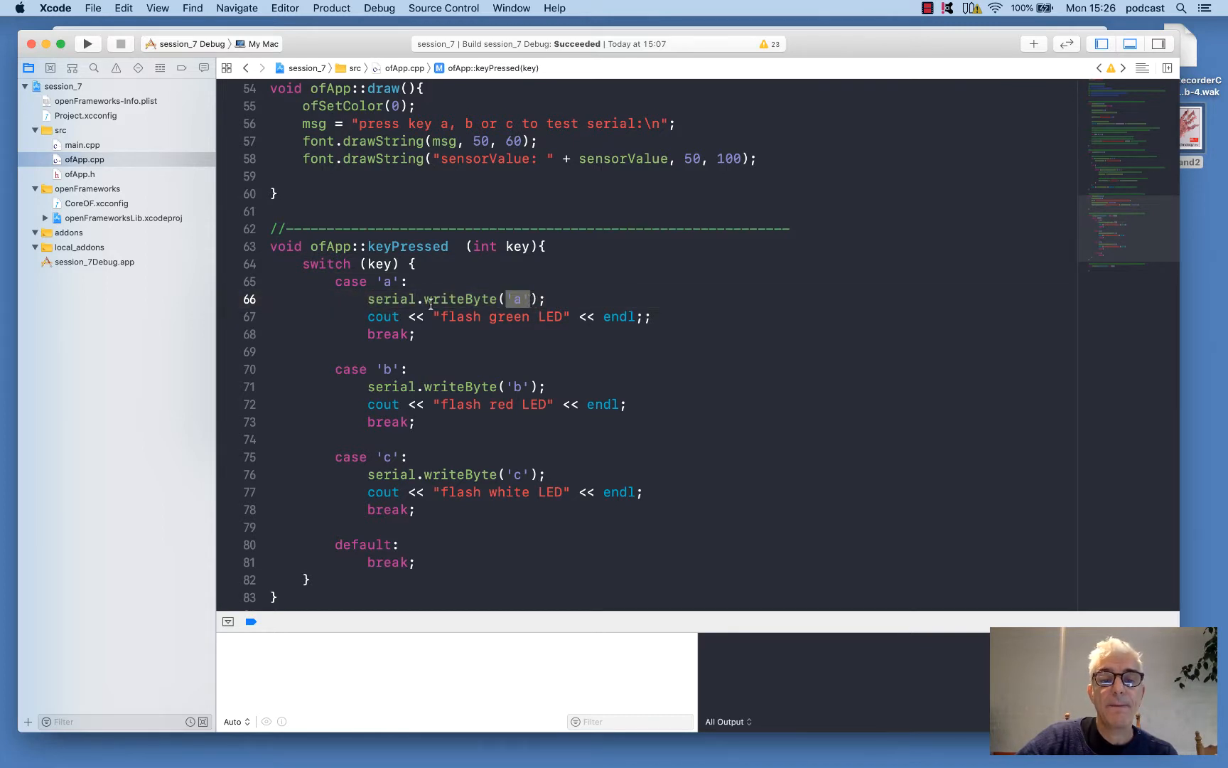
{"action": "left_click_drag", "start_coordinate": [367, 316], "coordinate": [661, 316]}
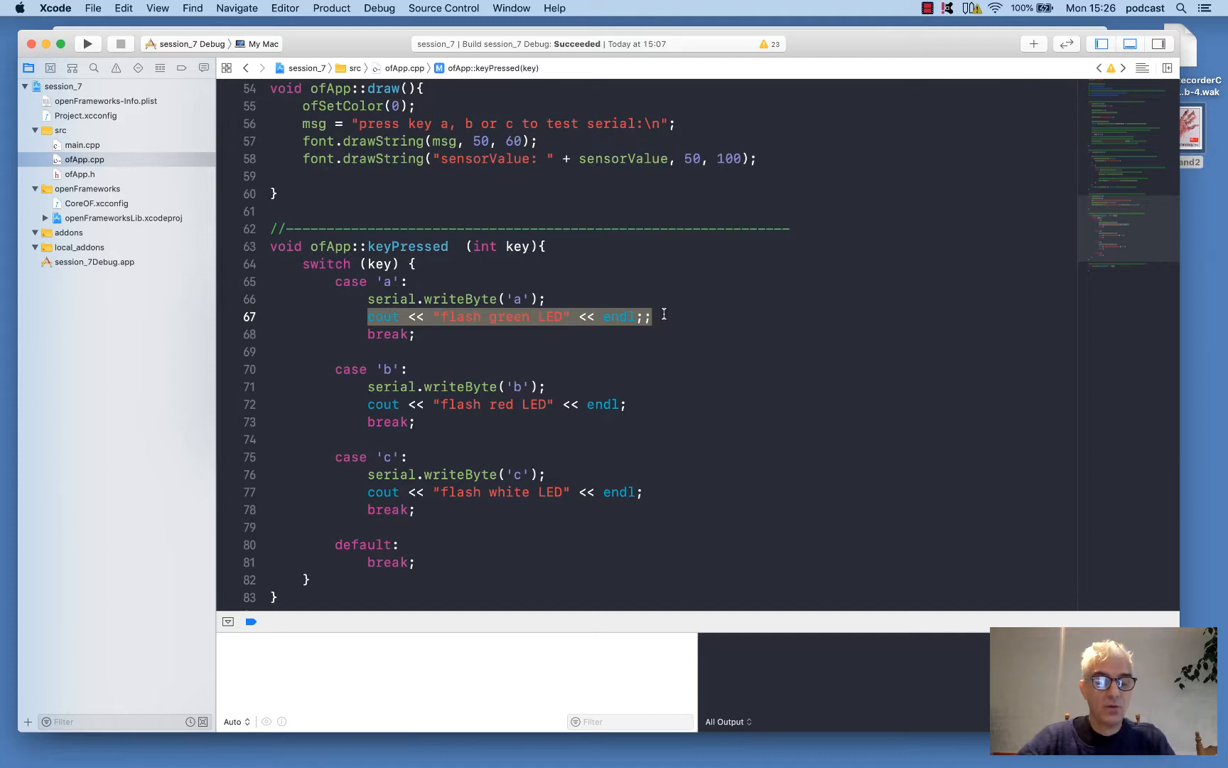
Switch to the Arduino sketch and highlight the 'a' branch's green LED digitalWrite and half-second delay
{"action": "key", "text": "super+Tab"}
{"action": "key", "text": "Tab"}
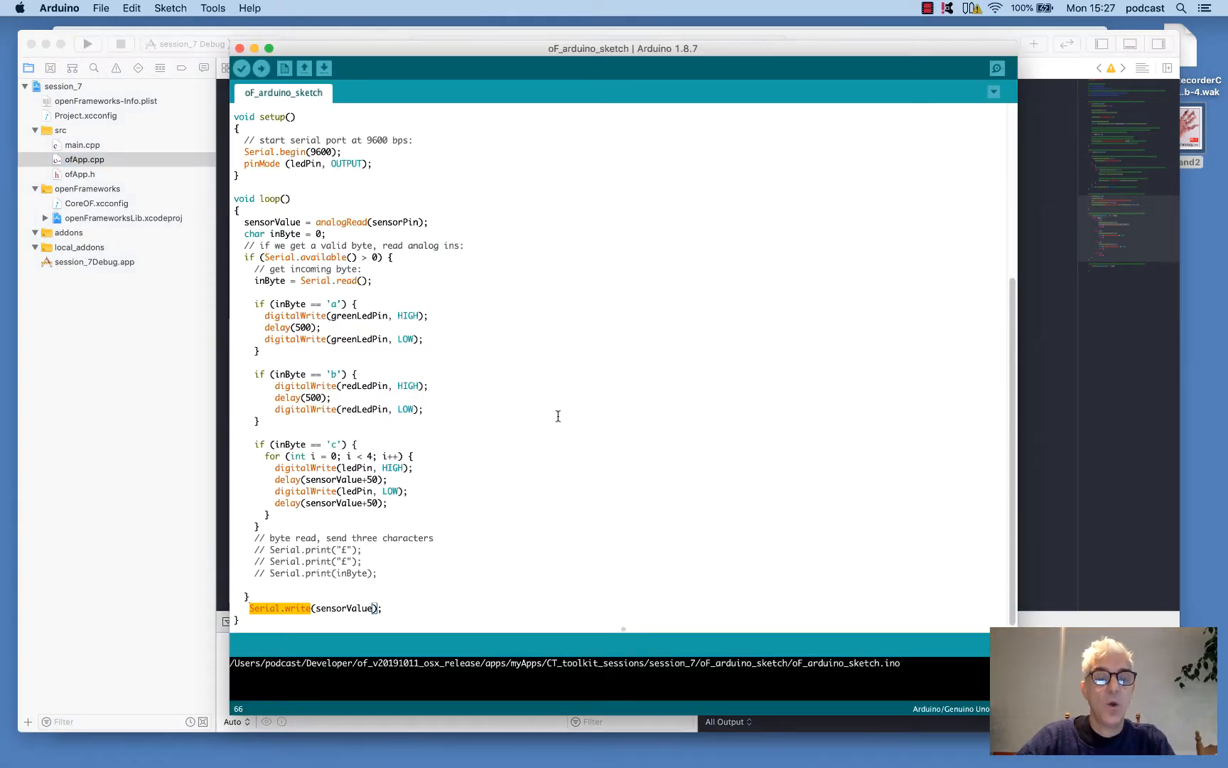
{"action": "left_click_drag", "start_coordinate": [251, 300], "coordinate": [333, 346]}
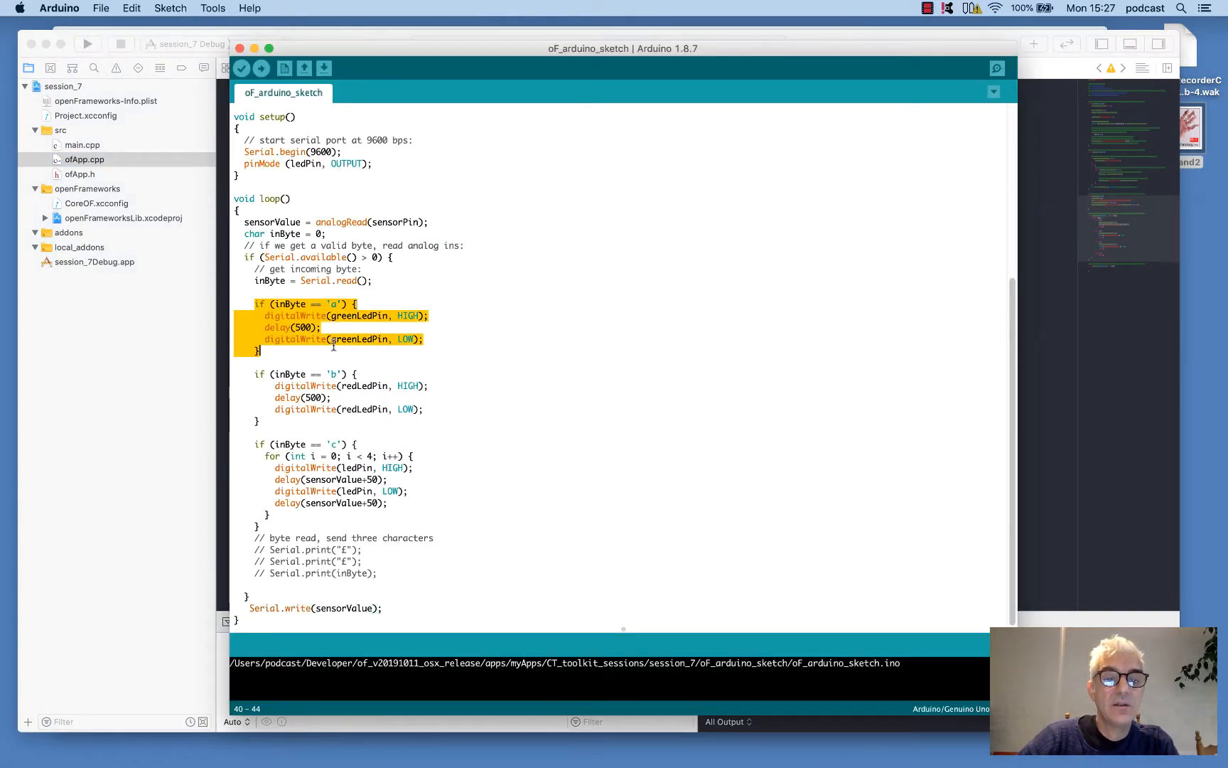
{"action": "double_click", "coordinate": [291, 303]}
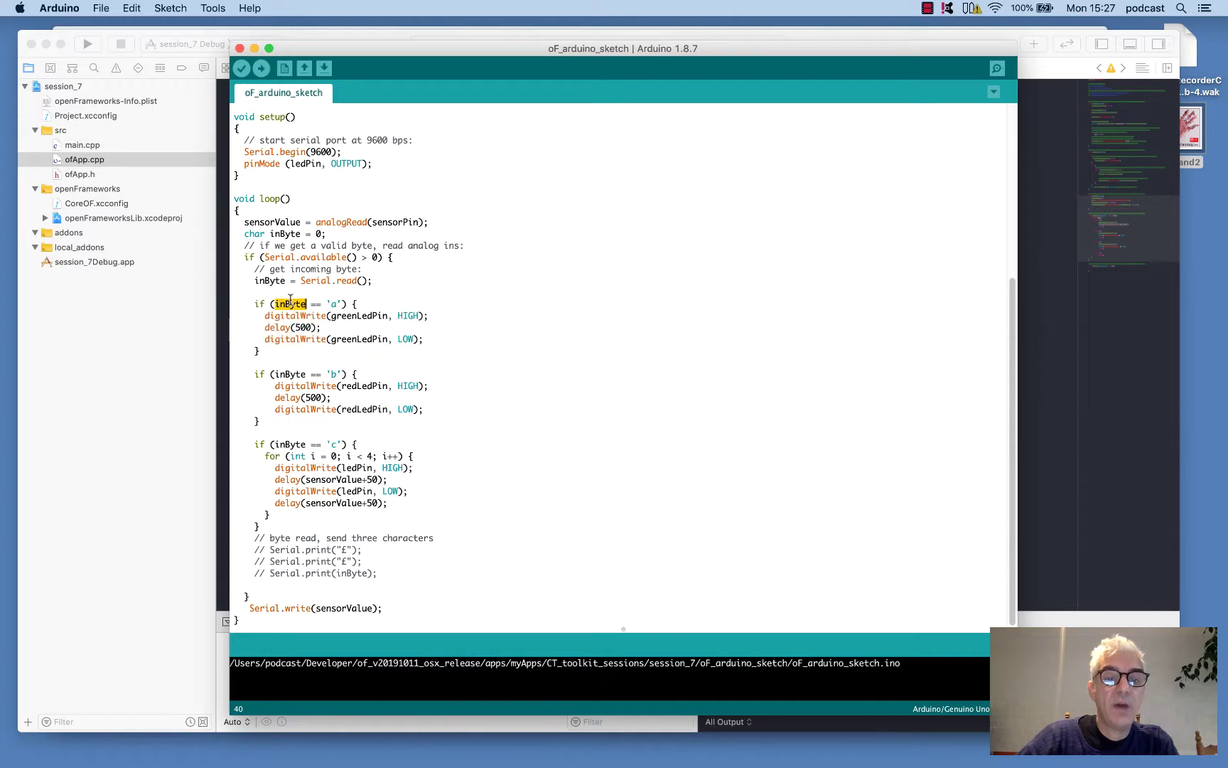
{"action": "double_click", "coordinate": [333, 304]}
{"action": "left_click_drag", "start_coordinate": [265, 315], "coordinate": [426, 315]}
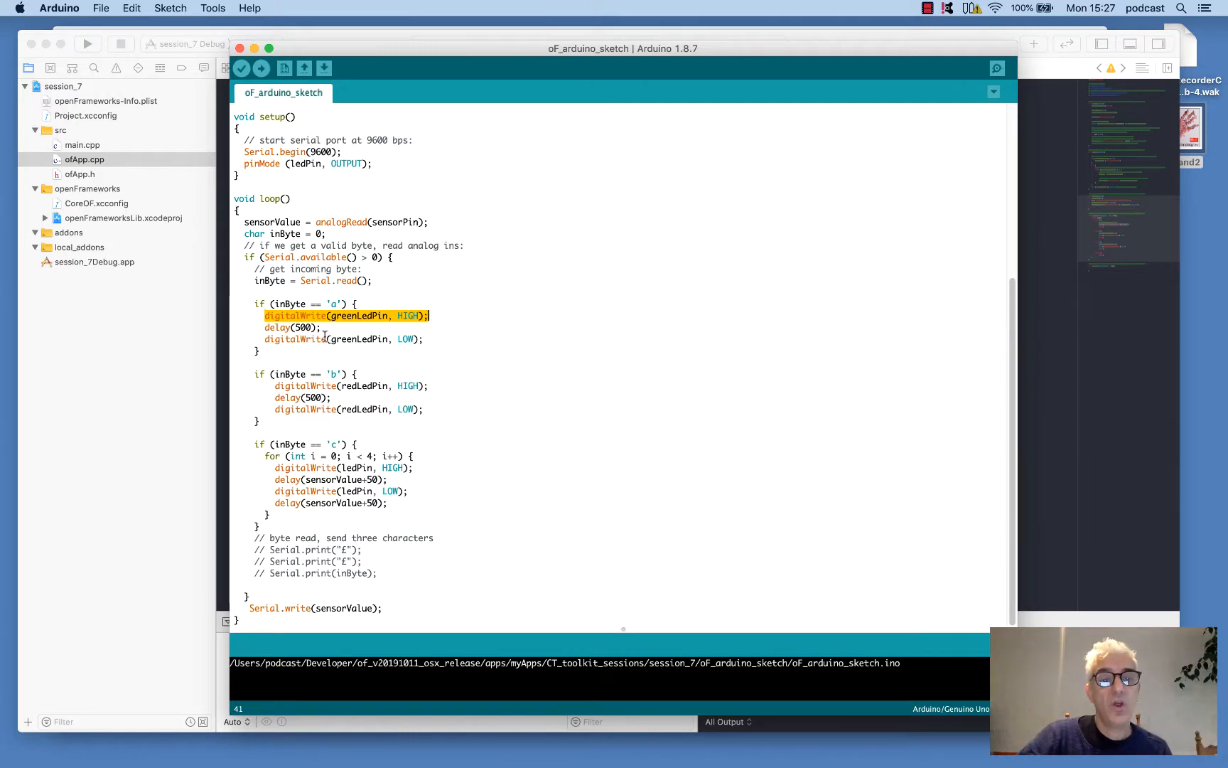
{"action": "mouse_move", "coordinate": [321, 327]}
{"action": "left_mouse_down"}
{"action": "mouse_move", "coordinate": [265, 327]}
{"action": "mouse_move", "coordinate": [437, 339]}
{"action": "left_mouse_up"}
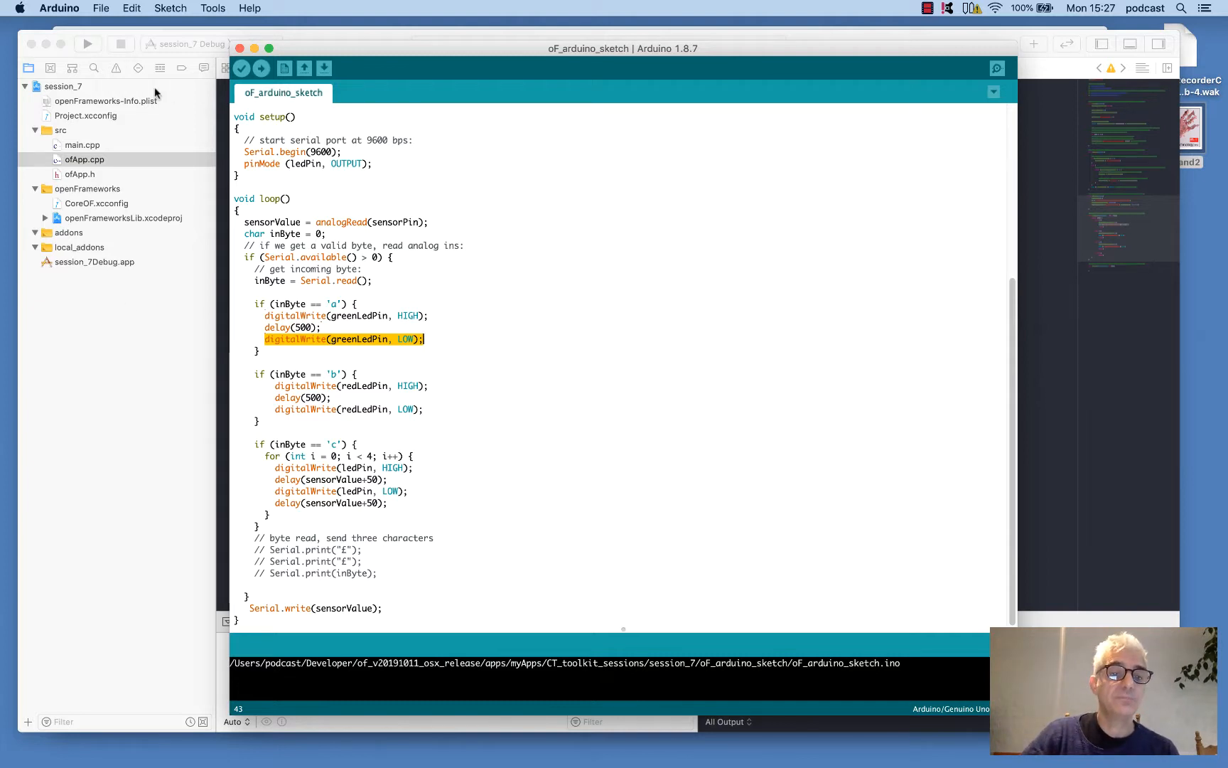
Back in Xcode, highlight the case 'b' and case 'c' blocks, then build and run session_7
{"action": "left_click", "coordinate": [154, 386]}
{"action": "left_click_drag", "start_coordinate": [334, 369], "coordinate": [423, 423]}
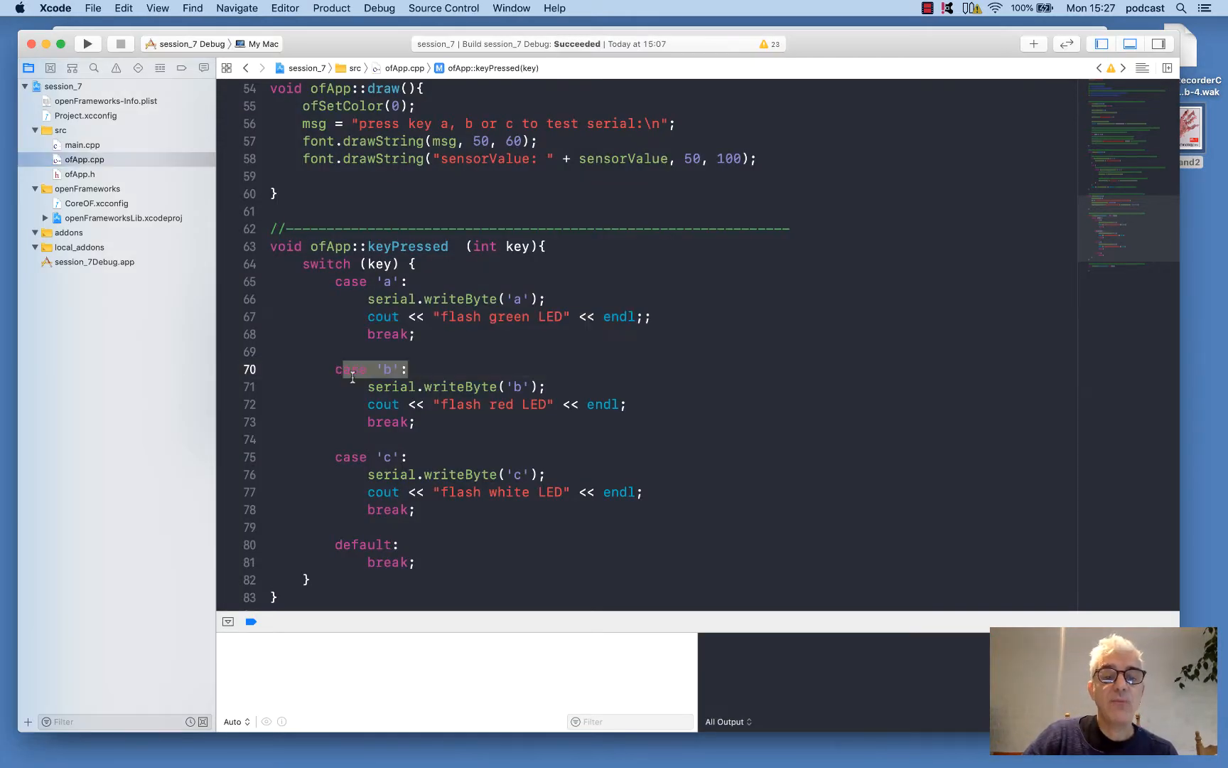
{"action": "left_click_drag", "start_coordinate": [335, 457], "coordinate": [428, 521]}
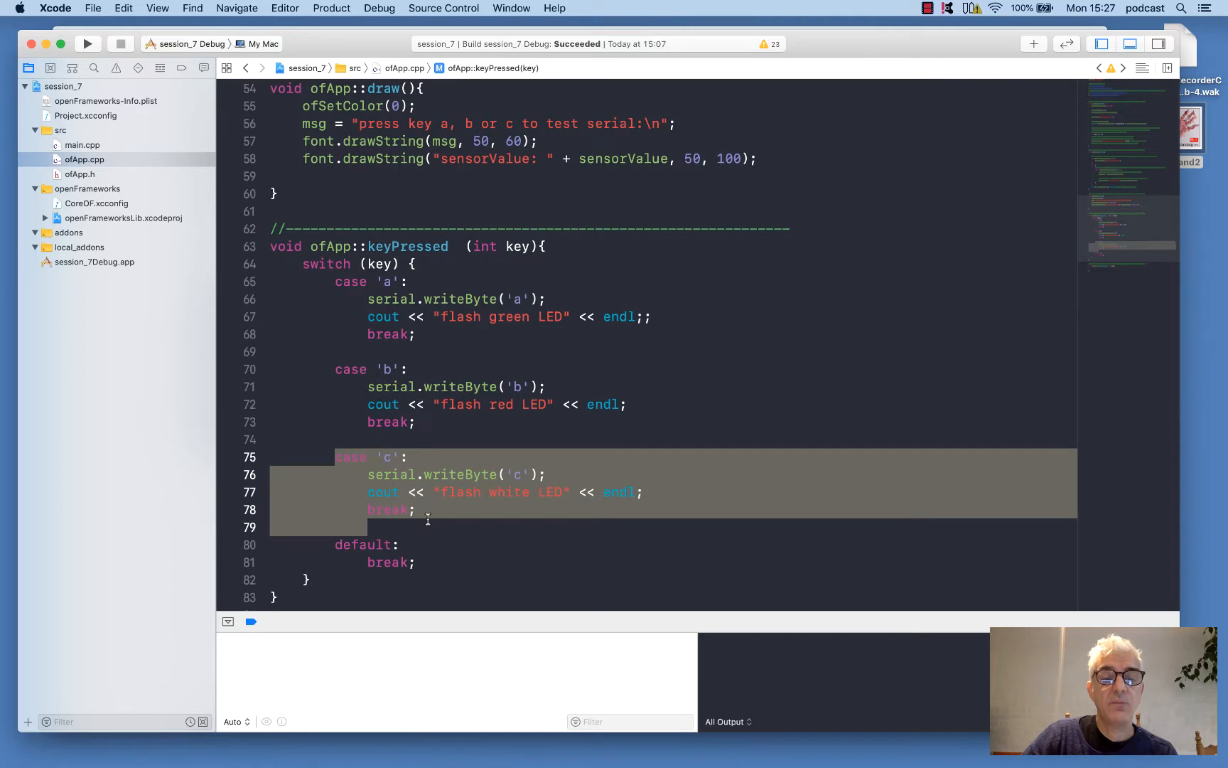
{"action": "left_click", "coordinate": [89, 44]}
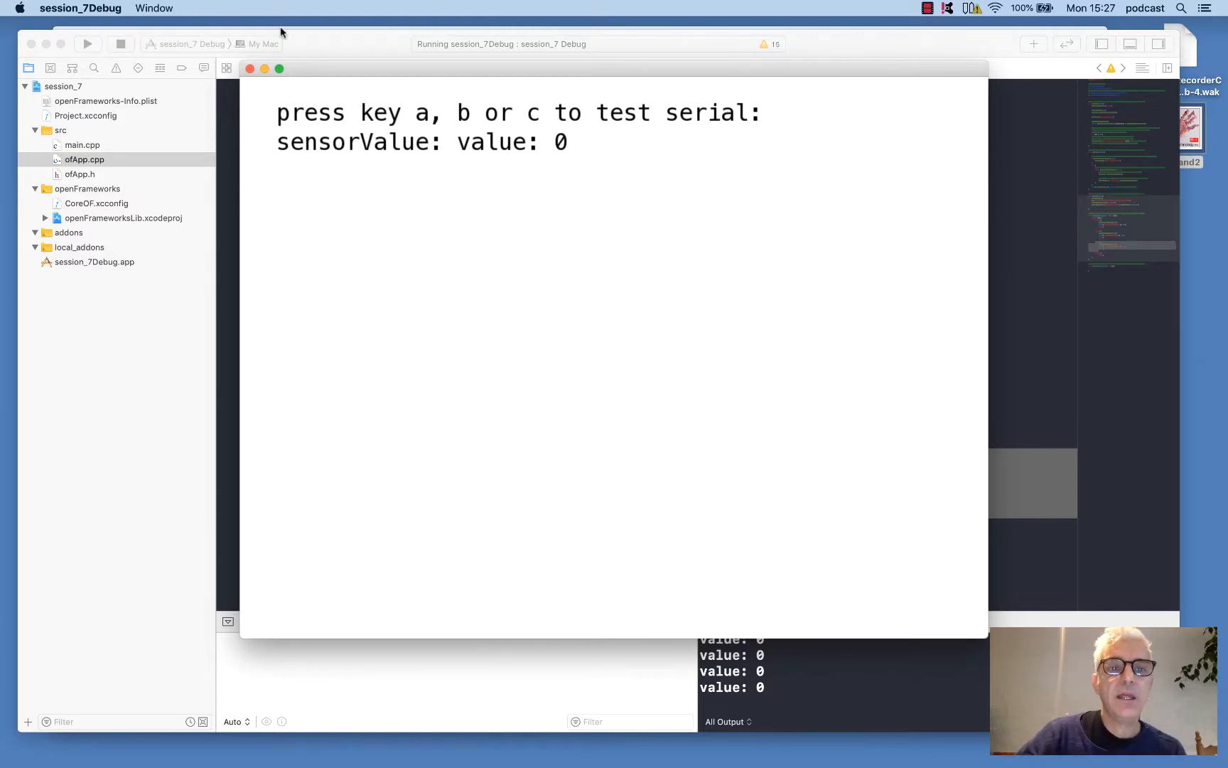
Move the running app window down and left to show the serial prompt and sensorValue: 0
{"action": "mouse_move", "coordinate": [350, 64]}
{"action": "left_mouse_down"}
{"action": "mouse_move", "coordinate": [309, 125]}
{"action": "mouse_move", "coordinate": [313, 93]}
{"action": "left_mouse_up"}
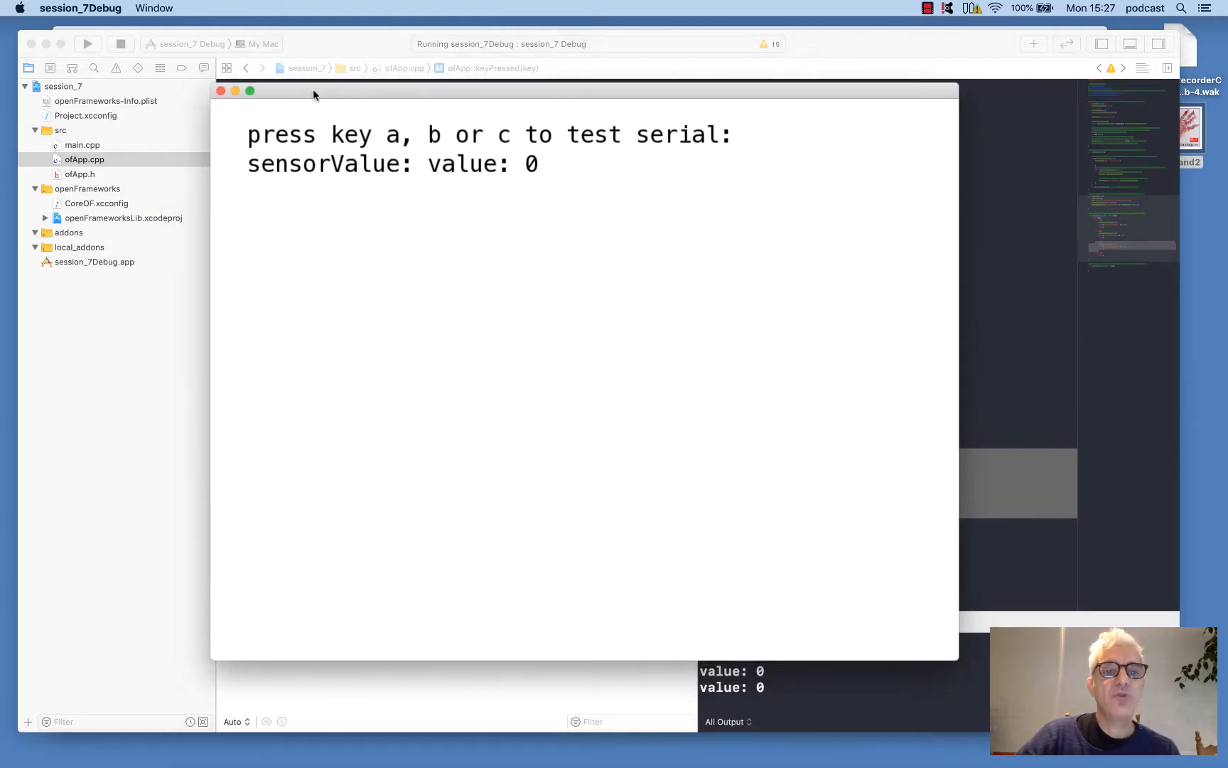